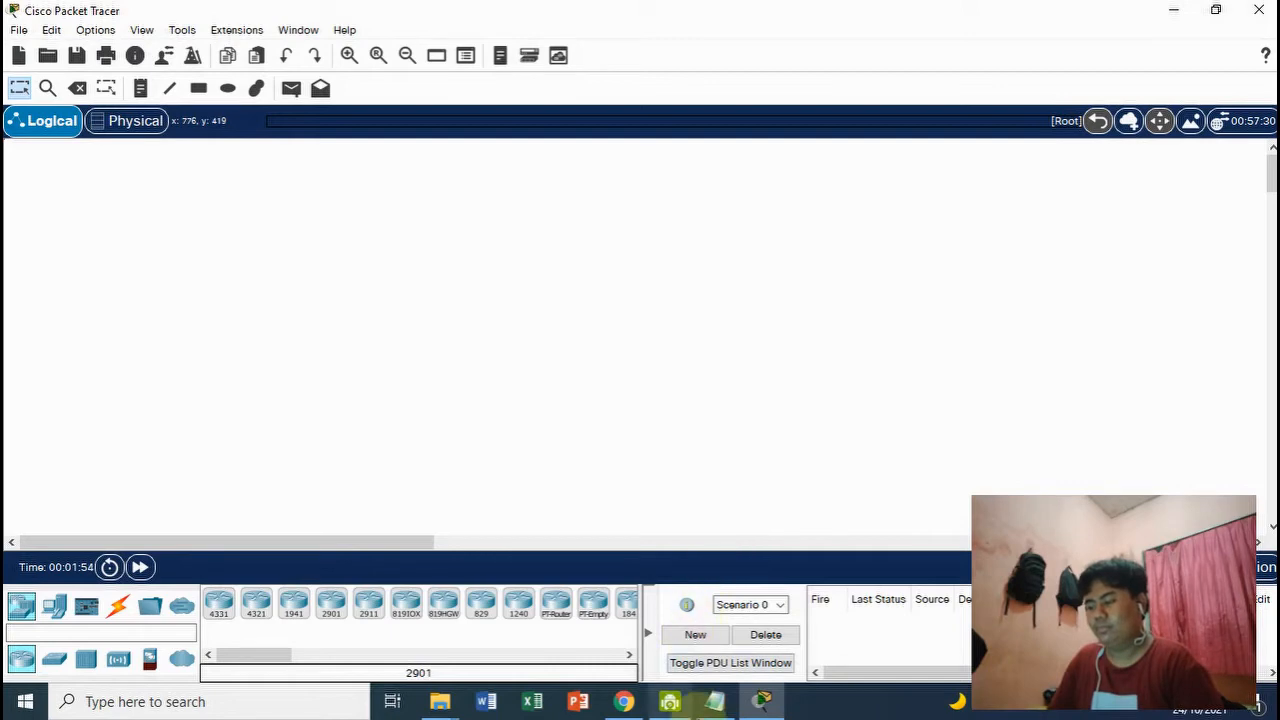
Switch to Notepad and copy the list of router and PC IP addresses, from 10.9.8.1 (F0/0) through 11.12.13.3 (F0).
{"action": "left_click", "coordinate": [716, 703]}
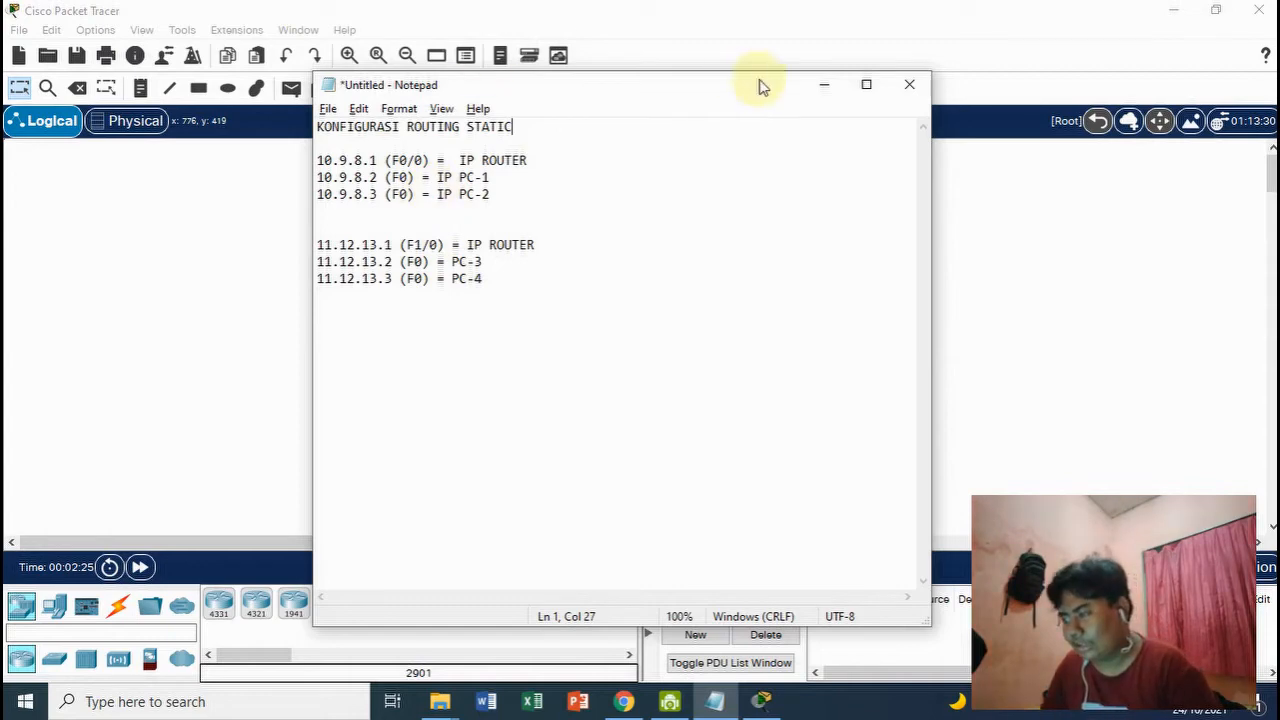
{"action": "left_click_drag", "start_coordinate": [318, 162], "coordinate": [529, 292]}
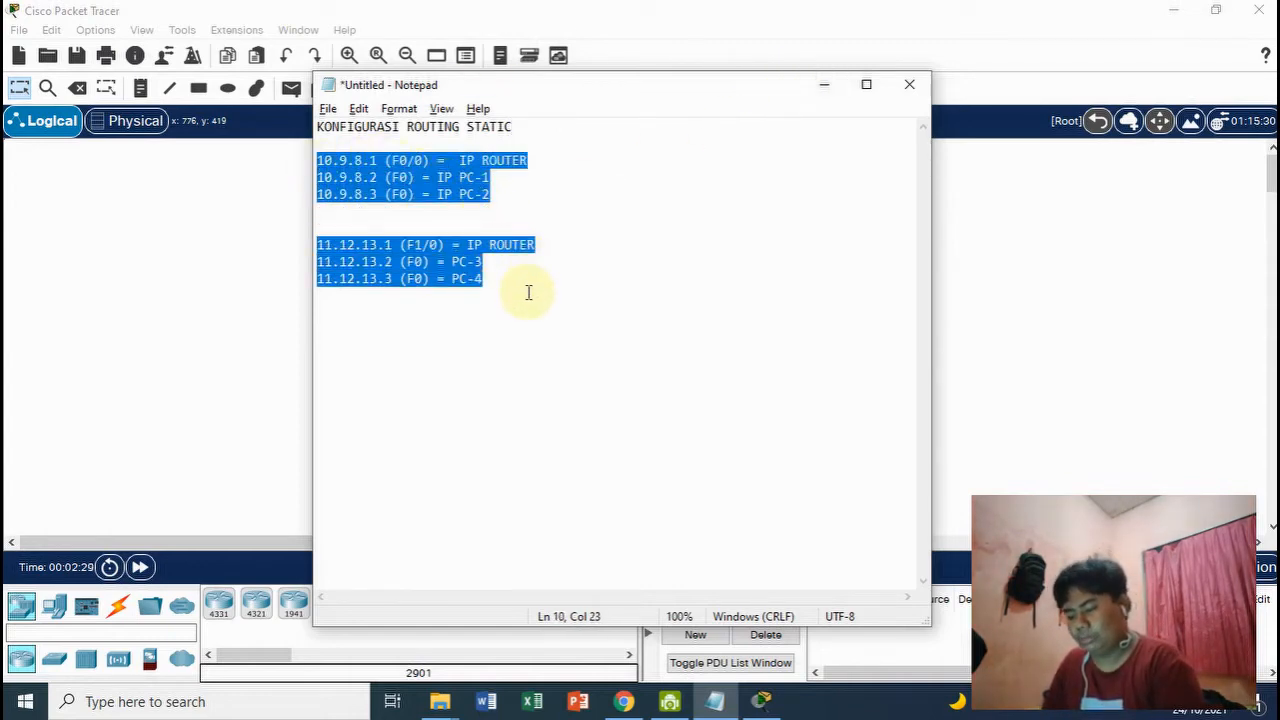
{"action": "left_click", "coordinate": [822, 90]}
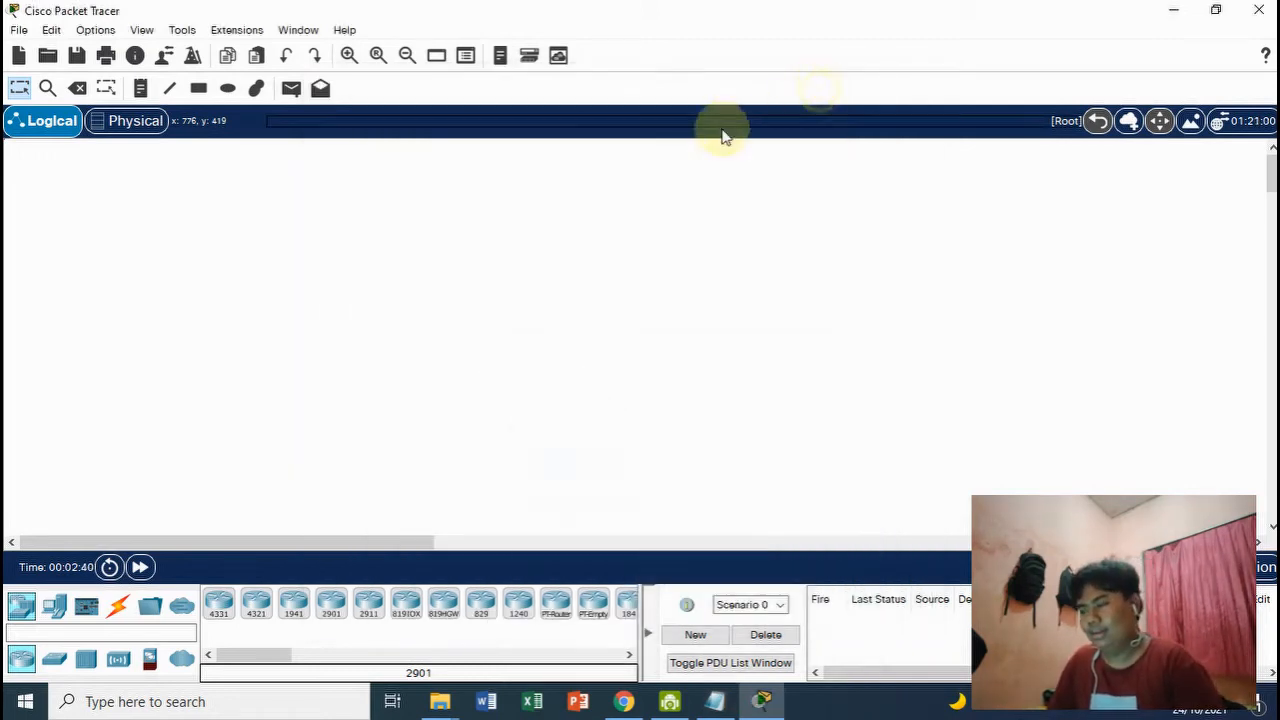
Switch to Cisco Packet Tracer and place a note with the copied router and PC IP addresses in the workspace's upper-left area.
{"action": "left_click", "coordinate": [140, 89]}
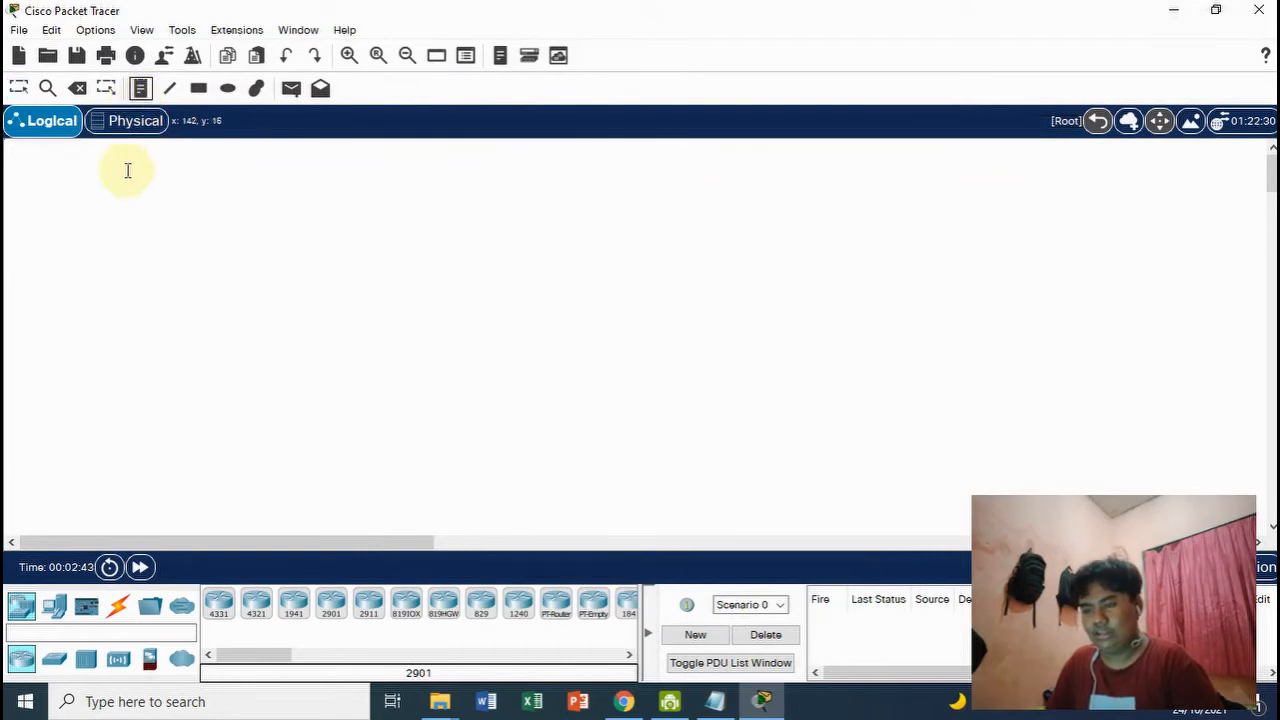
{"action": "left_click", "coordinate": [92, 176]}
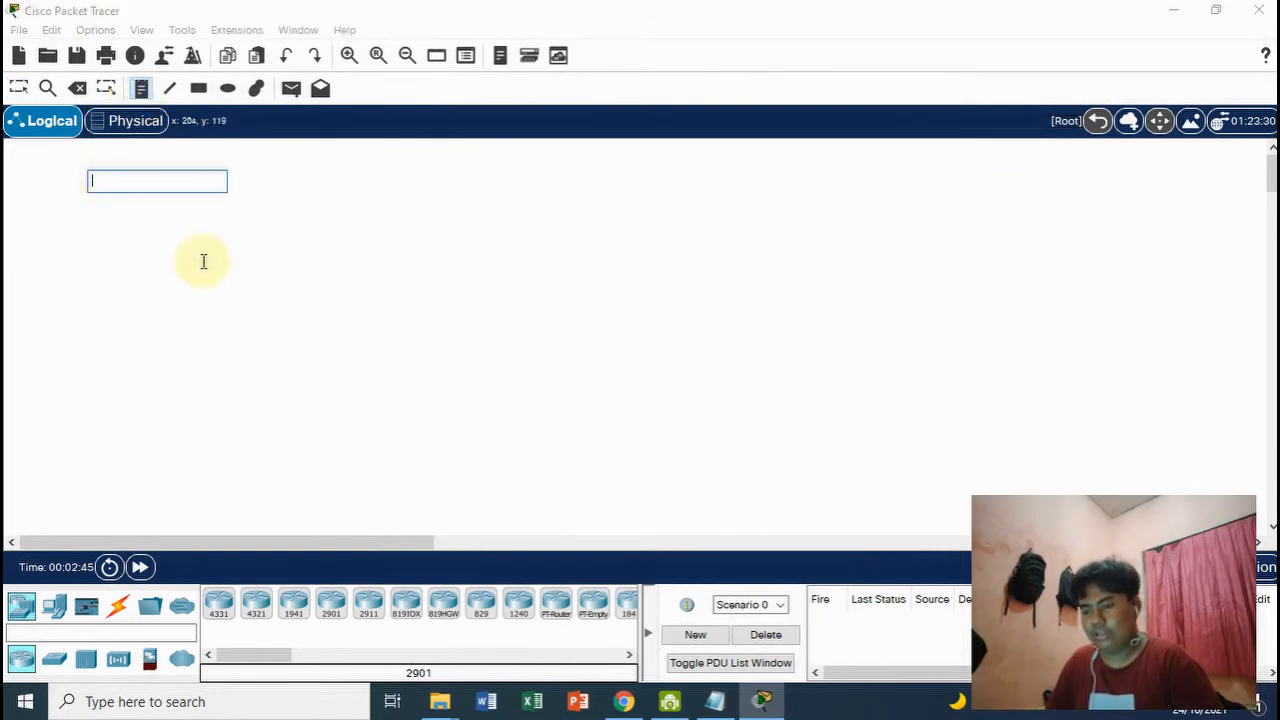
{"action": "type", "text": "10.9.8.1 (F0/0) =  IP ROUTER 10.9.8.2 (F0) = IP PC-1 10.9.8.3 (F0) = IP PC-2   11.12.13.1 (F1/0) = IP ROUTER 11.12.13.2 (F0) = PC-3 11.12.13.3 (F0) = PC-4"}
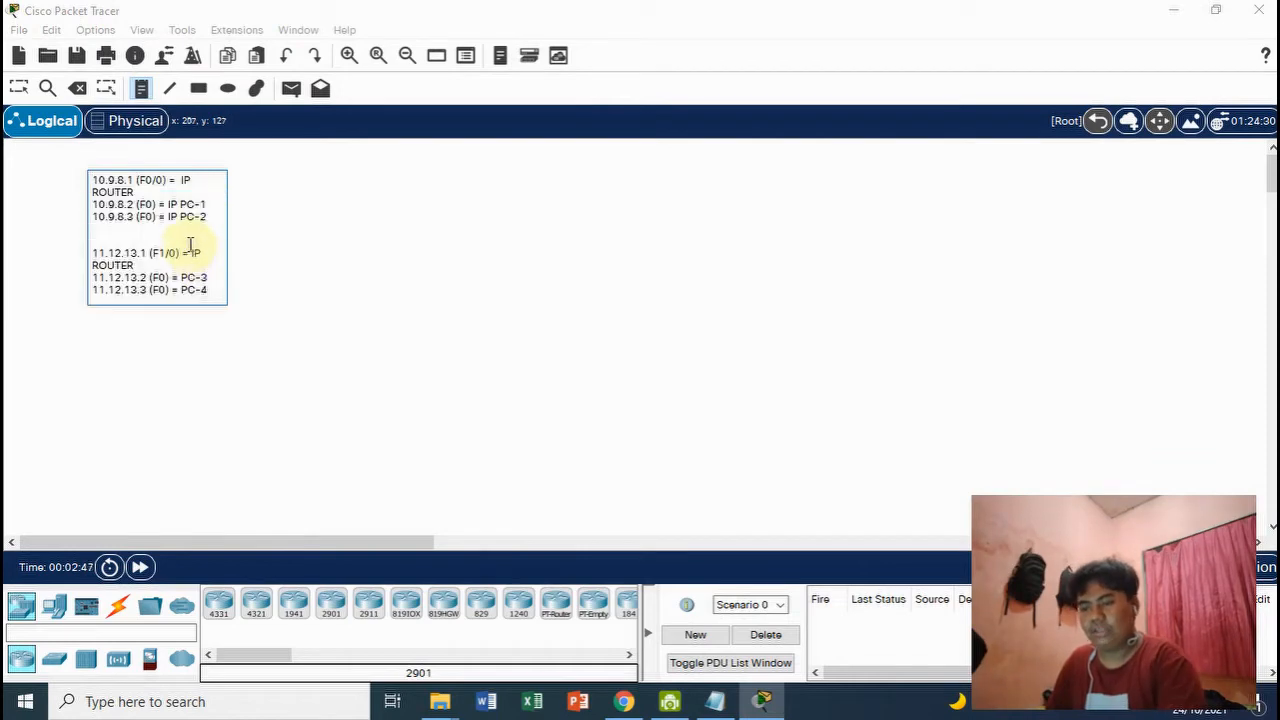
{"action": "left_click", "coordinate": [304, 219]}
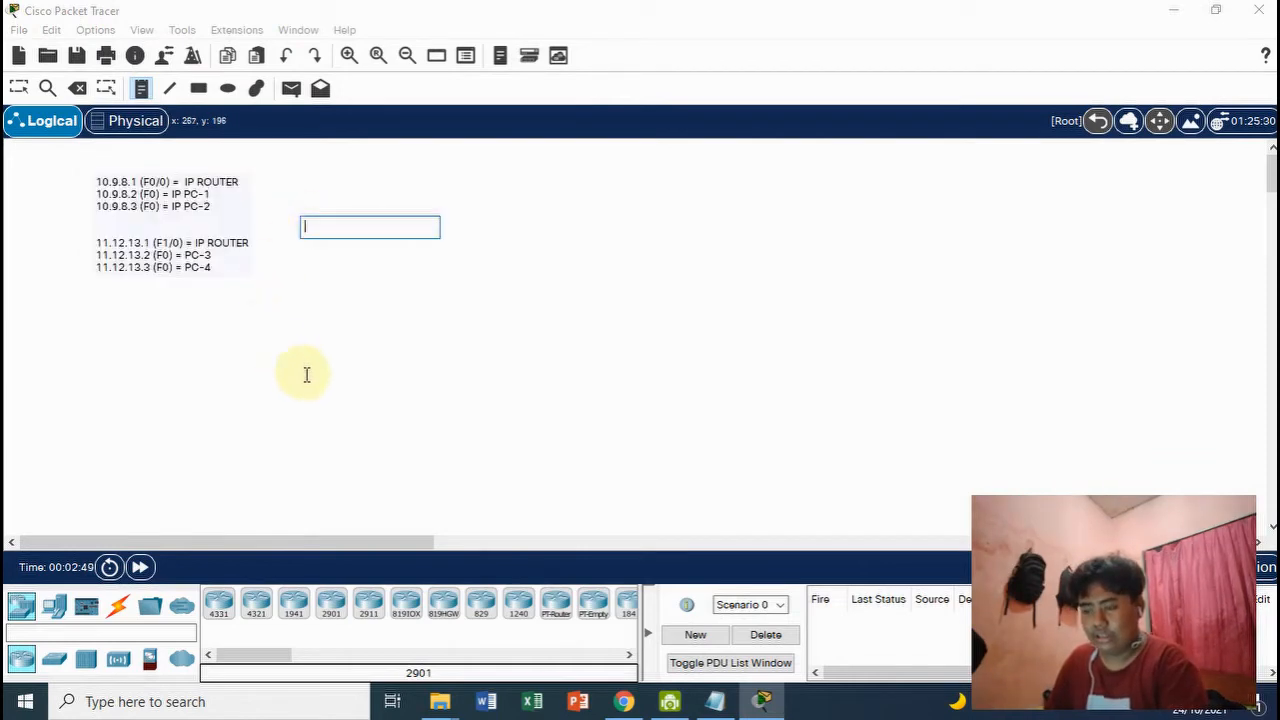
{"action": "left_click", "coordinate": [18, 88]}
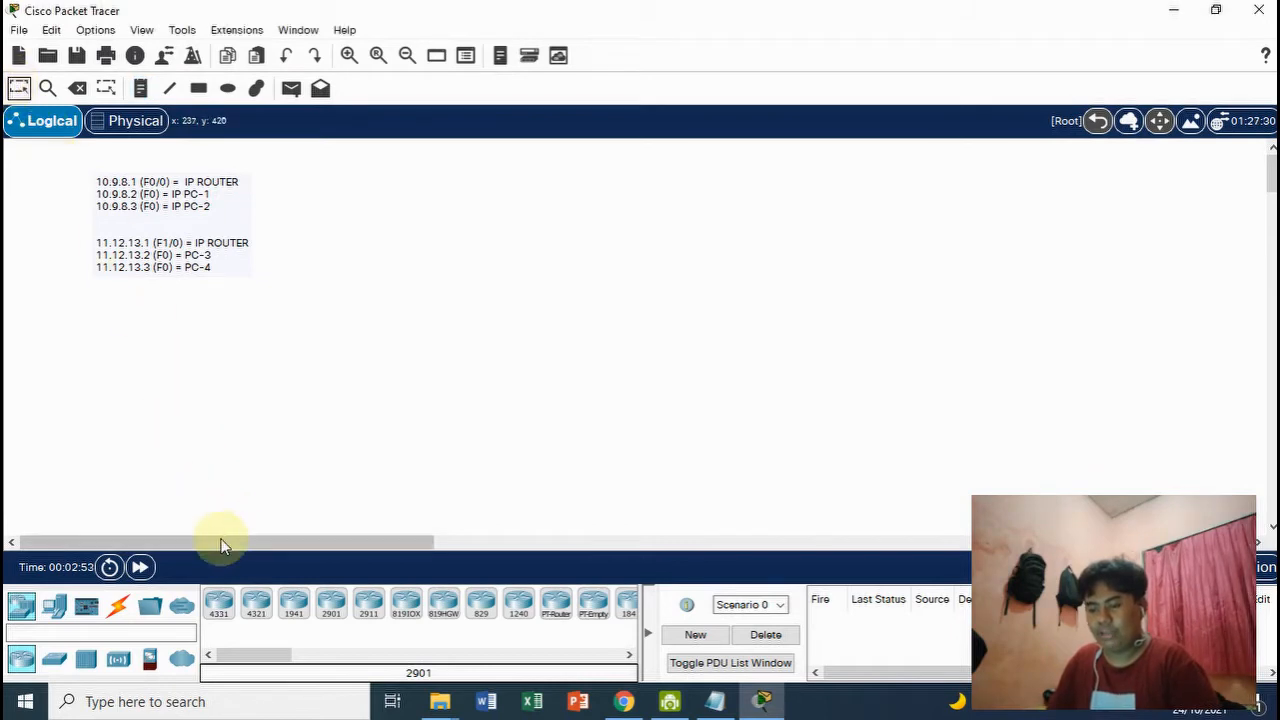
{"action": "left_click", "coordinate": [52, 610]}
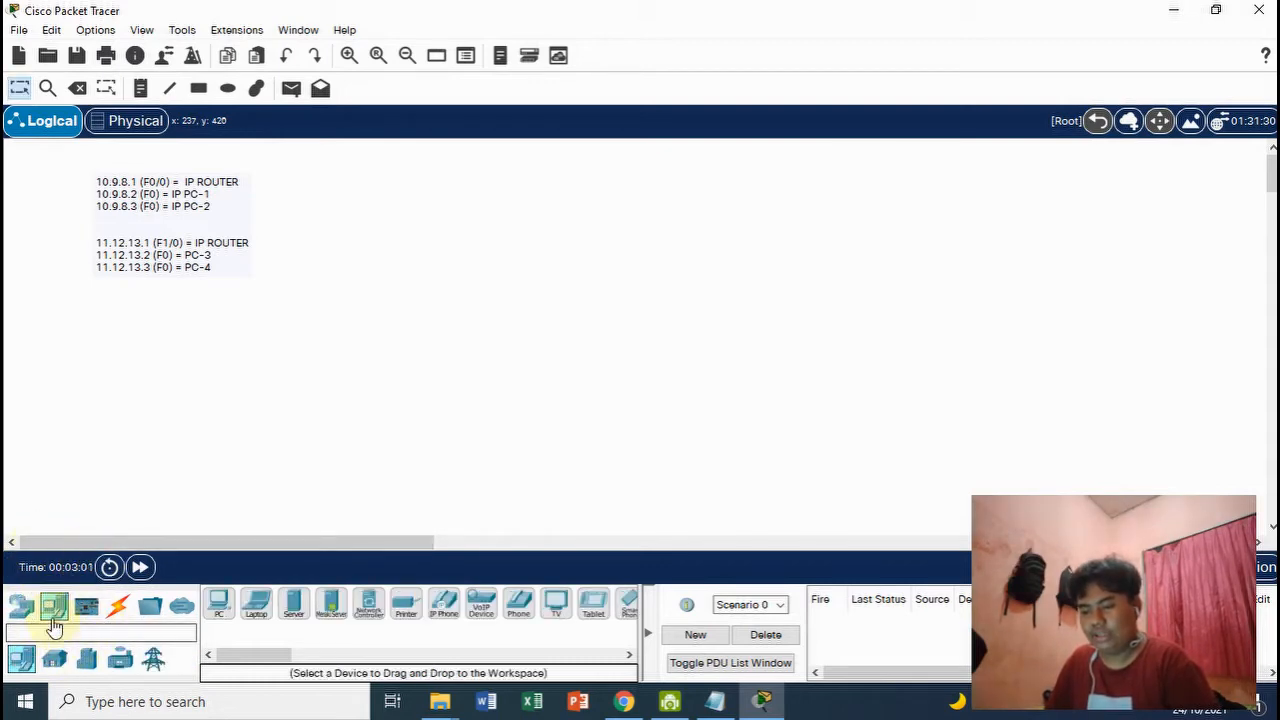
{"action": "left_click", "coordinate": [26, 607]}
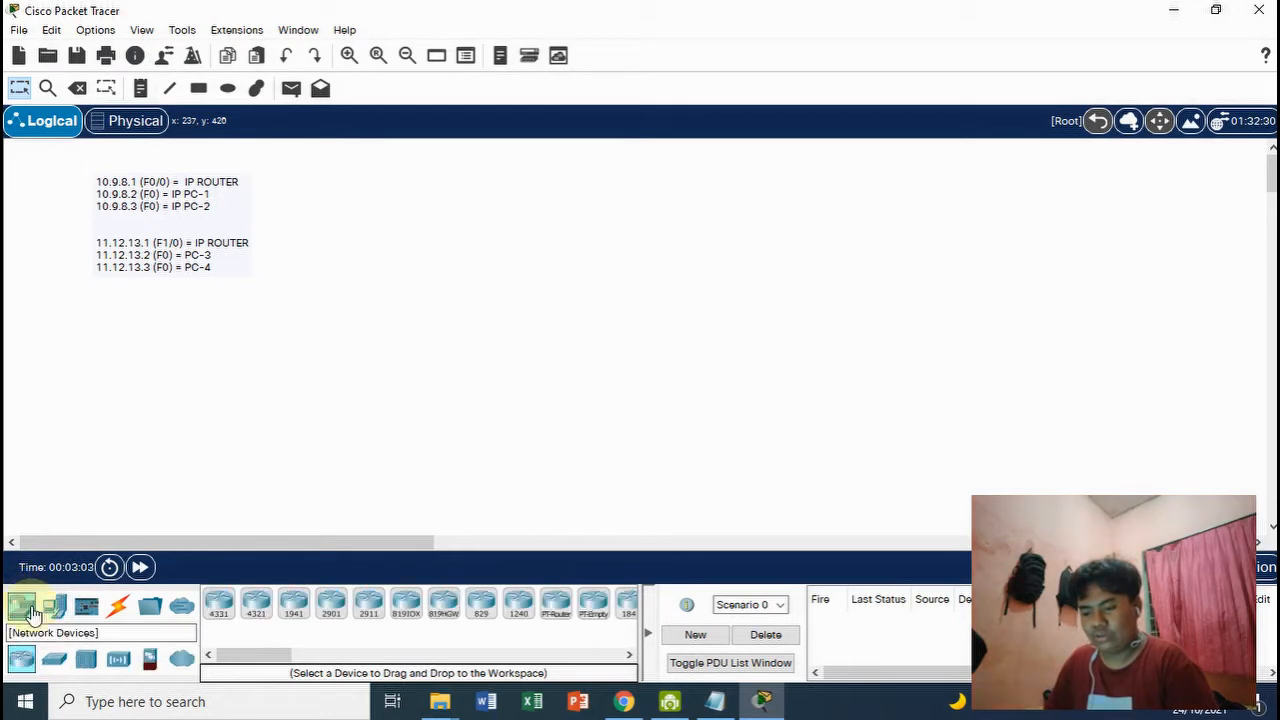
{"action": "left_click", "coordinate": [55, 607]}
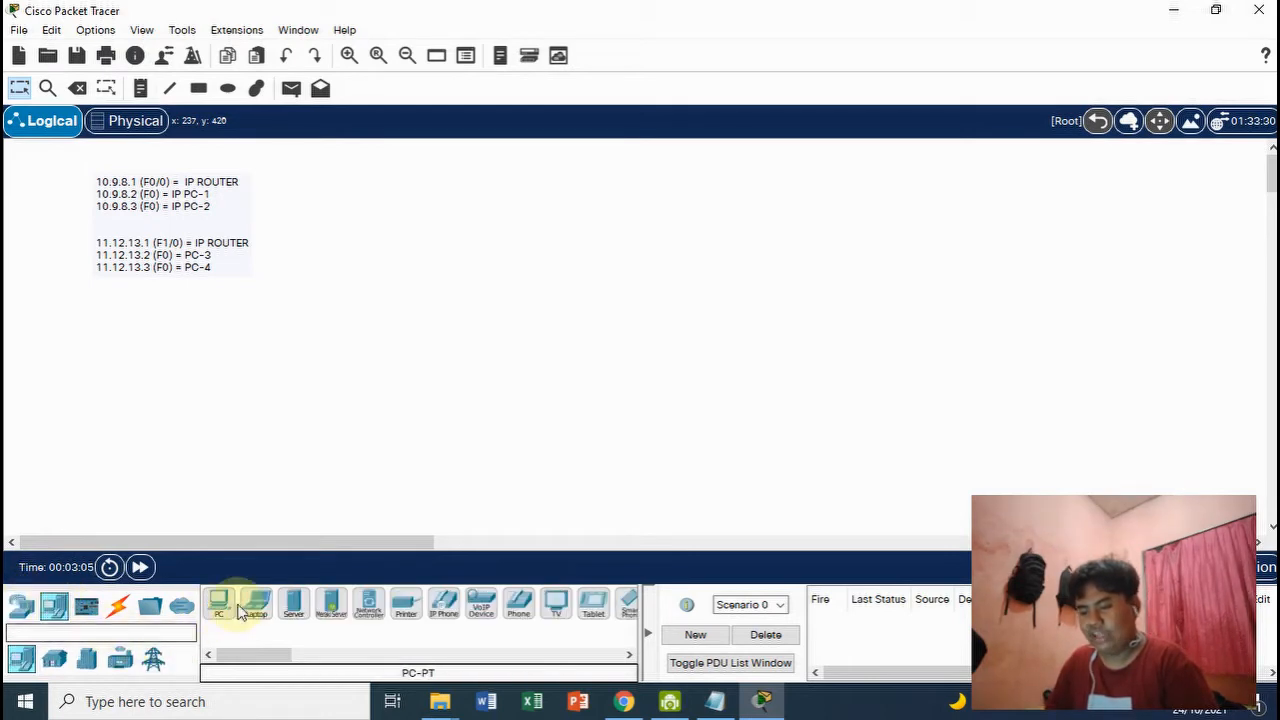
{"action": "left_click_drag", "start_coordinate": [218, 615], "coordinate": [315, 408]}
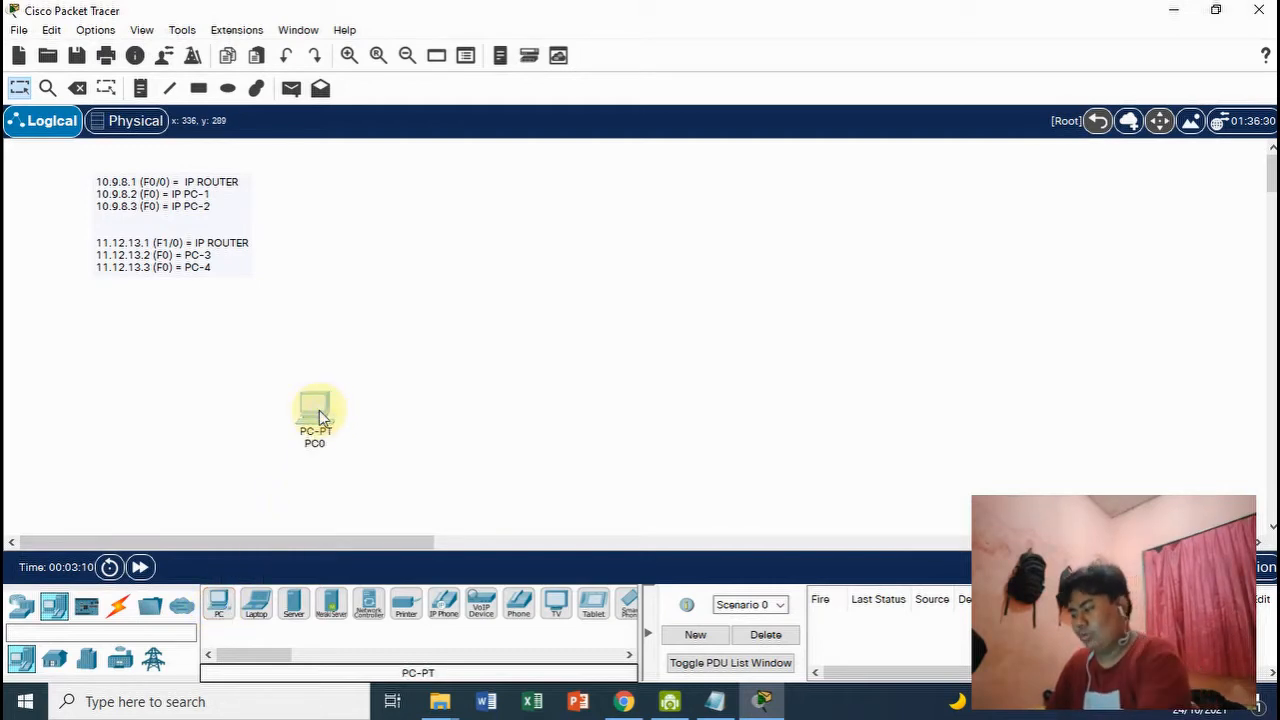
{"action": "left_click", "coordinate": [319, 410]}
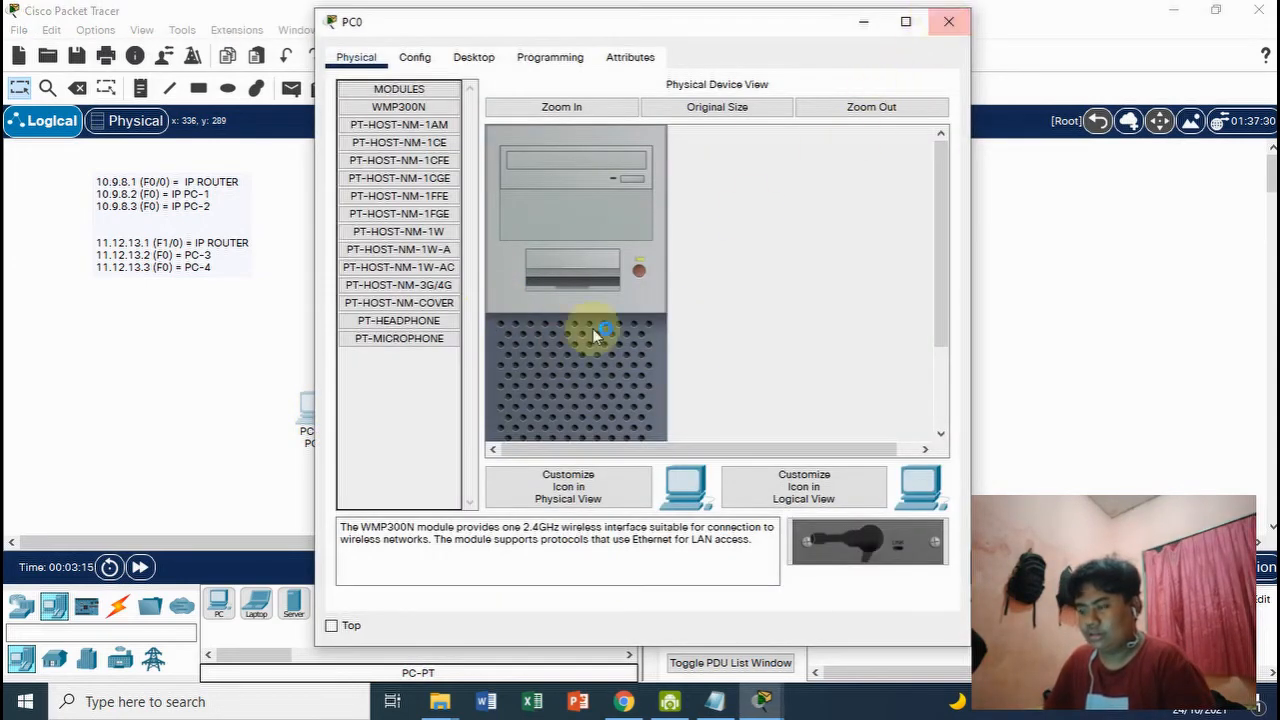
{"action": "left_click", "coordinate": [308, 422]}
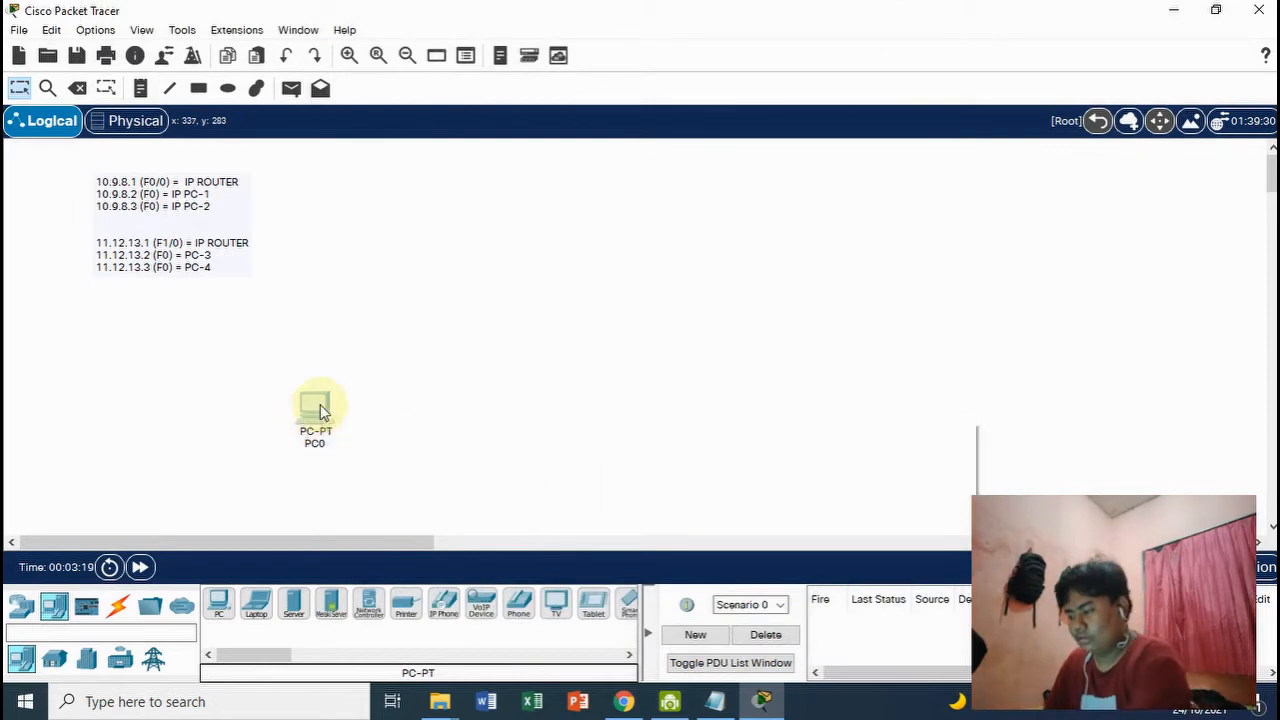
{"action": "key", "text": "Delete"}
{"action": "left_click", "coordinate": [607, 374]}
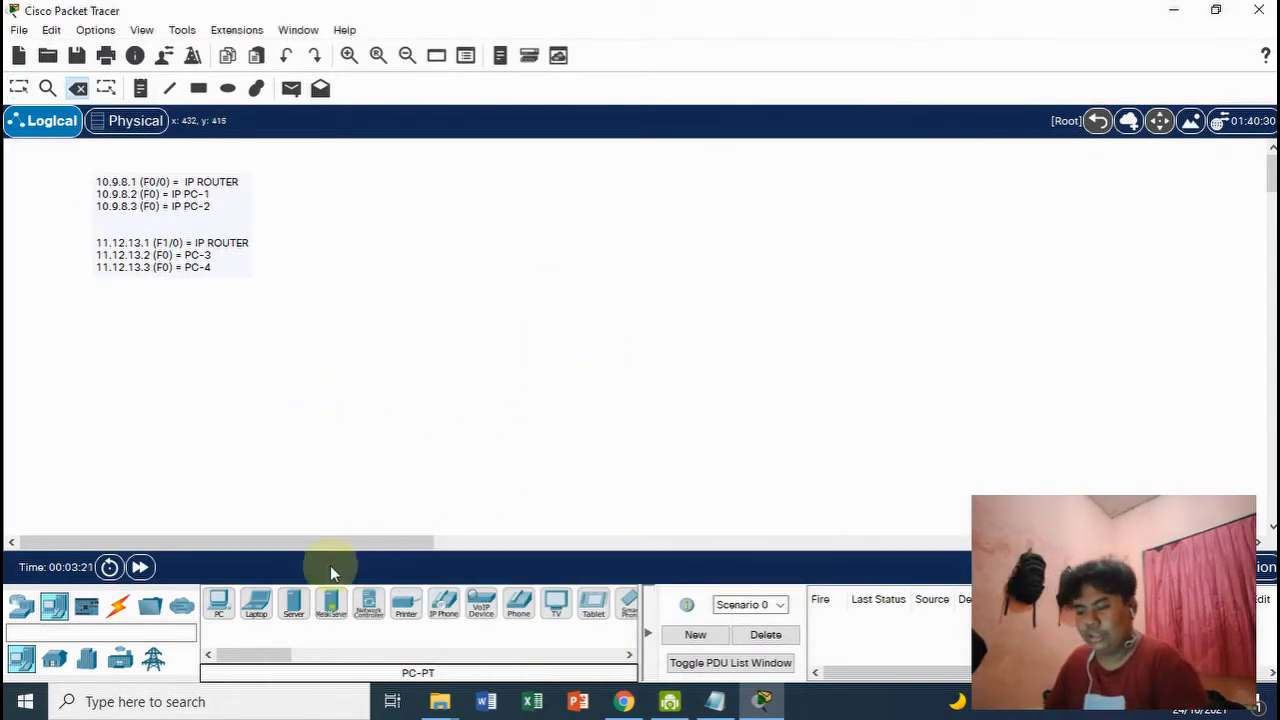
Place four PC-PT devices in a row across the lower part of the workspace, as two pairs.
{"action": "left_click", "coordinate": [217, 607]}
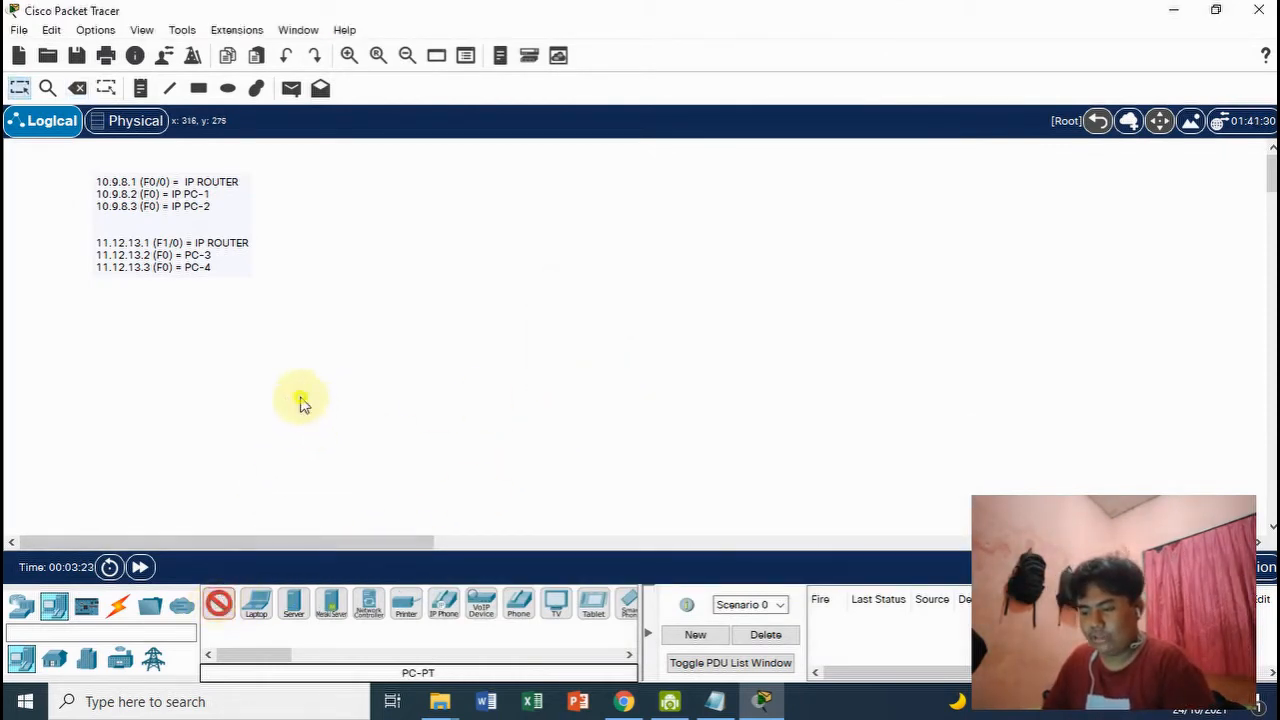
{"action": "left_click", "coordinate": [300, 402]}
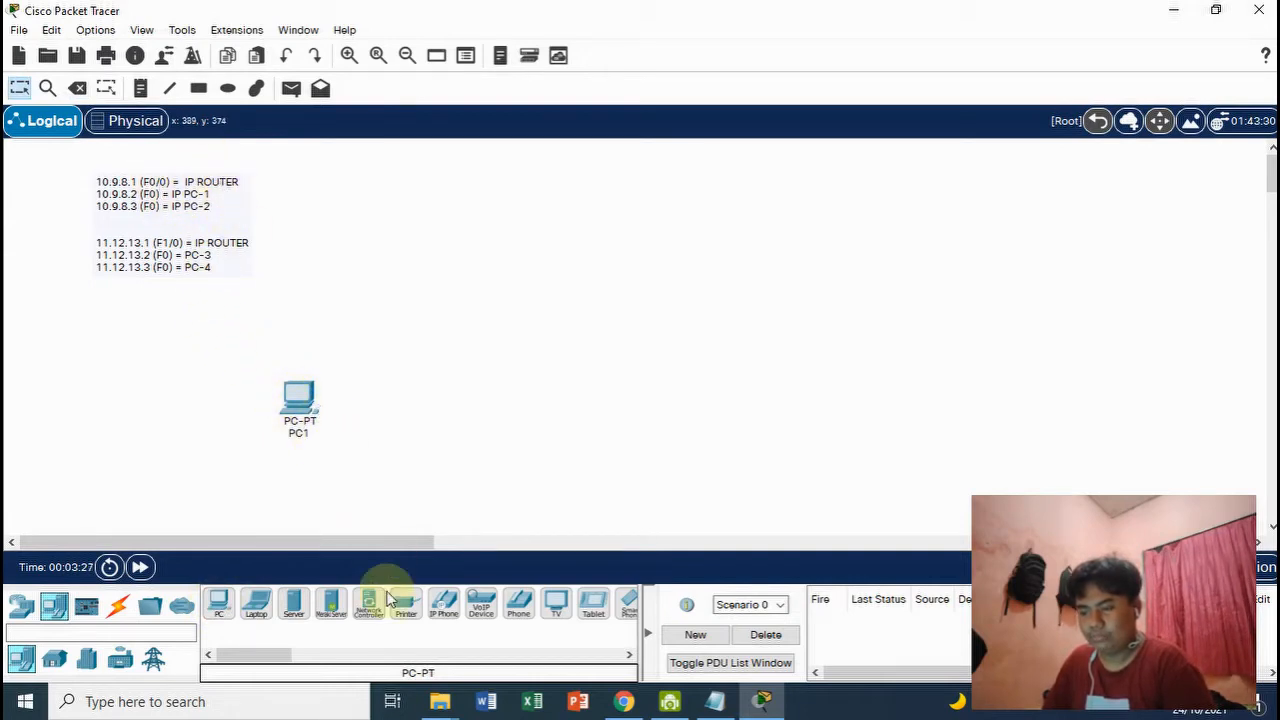
{"action": "left_click", "coordinate": [219, 605]}
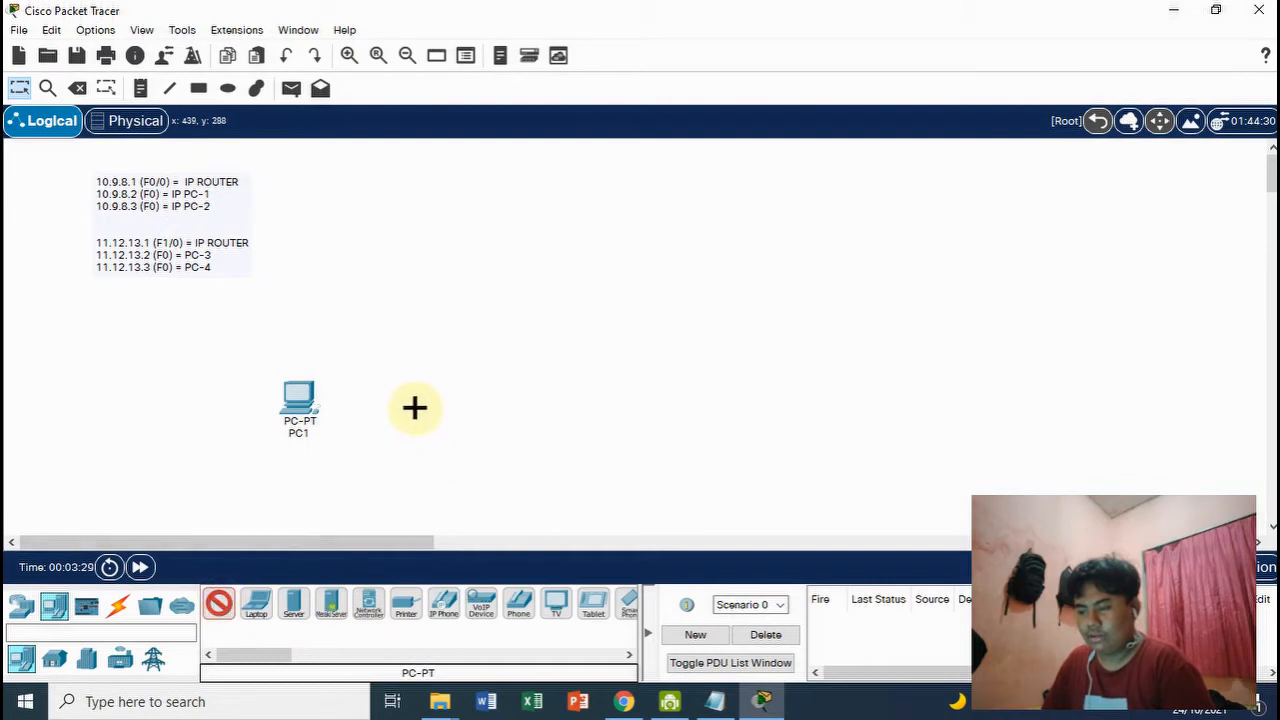
{"action": "left_click", "coordinate": [414, 410]}
{"action": "left_click", "coordinate": [220, 605]}
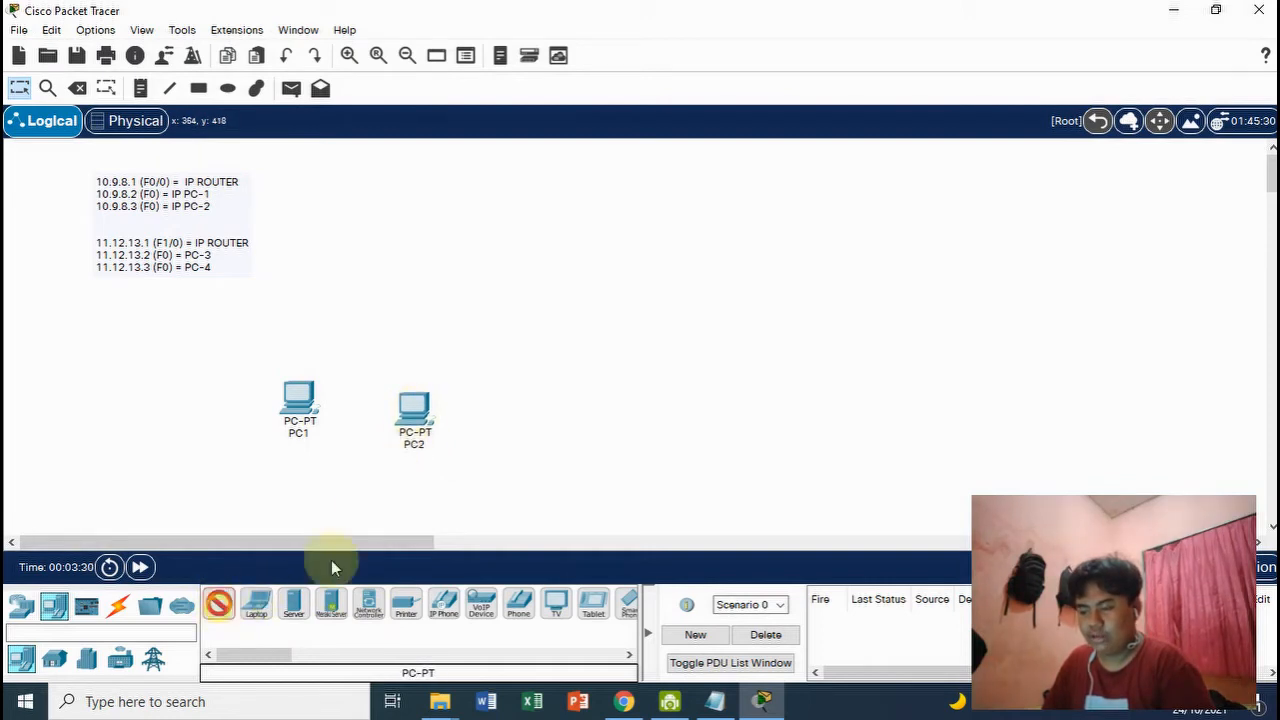
{"action": "left_click", "coordinate": [586, 425]}
{"action": "left_click", "coordinate": [220, 605]}
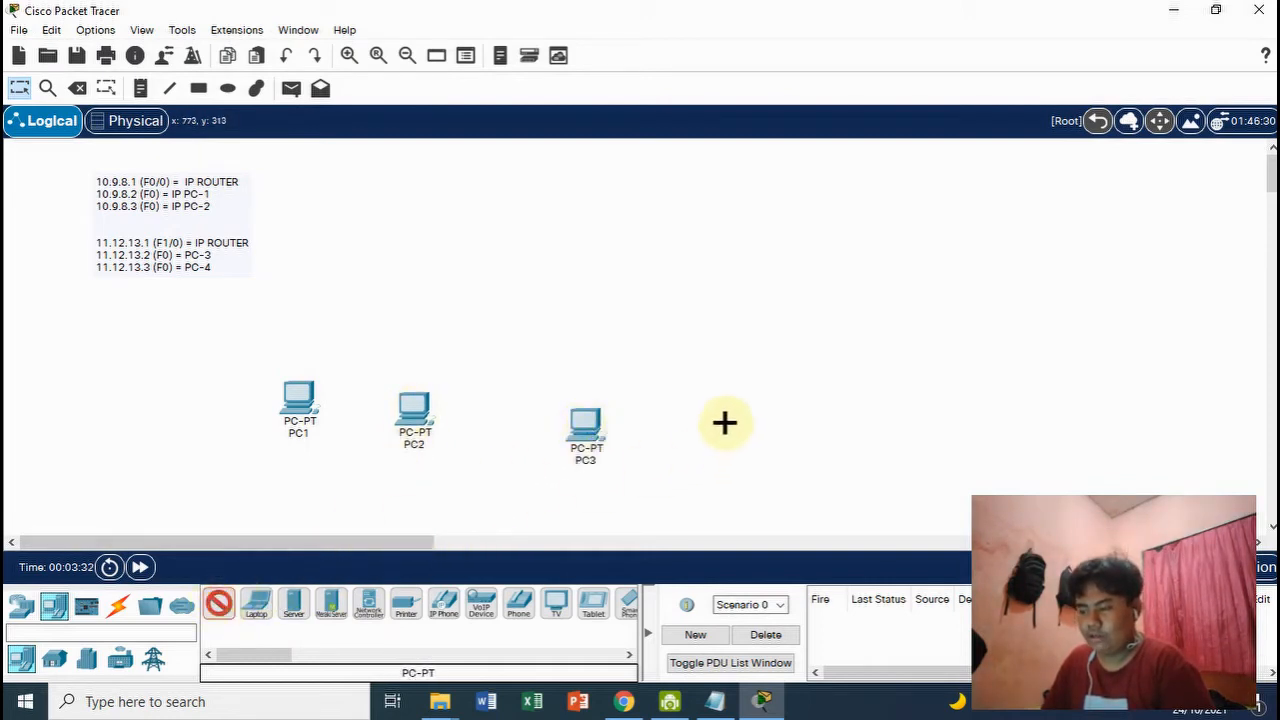
{"action": "left_click", "coordinate": [723, 425]}
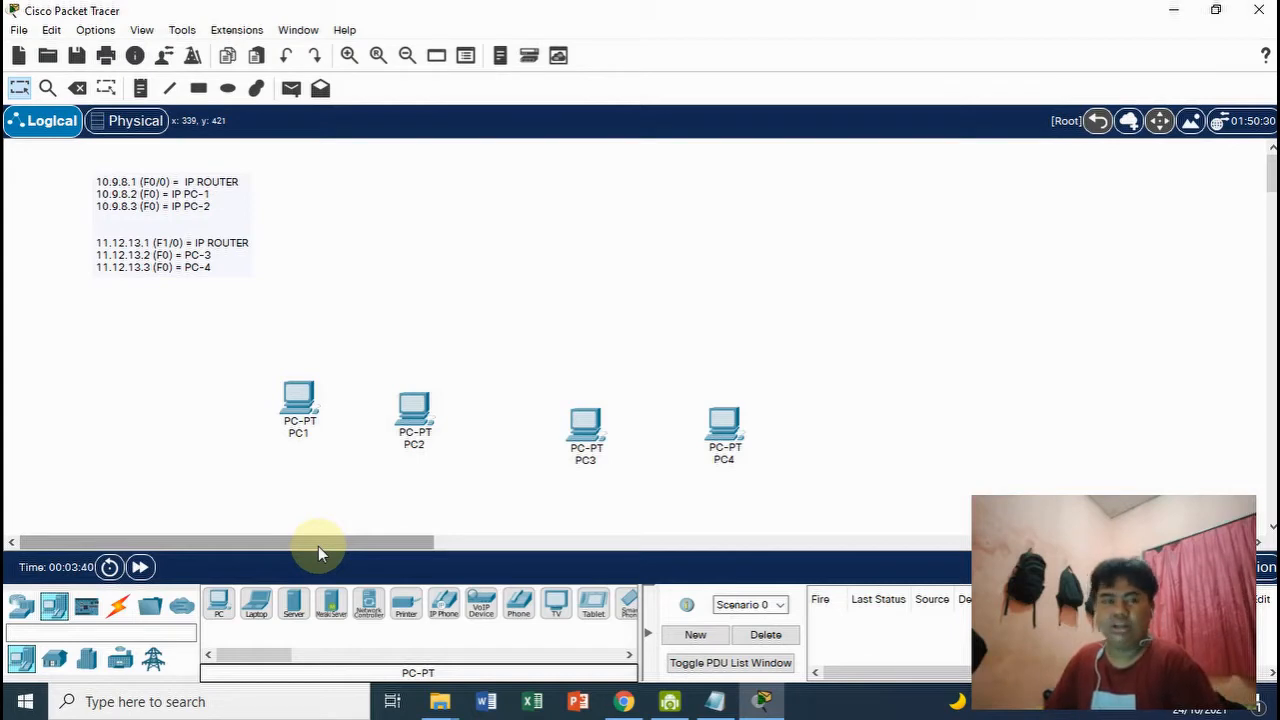
Place two Switch-PT devices, one above PC1 and PC2 and one above PC3 and PC4.
{"action": "left_click", "coordinate": [16, 610]}
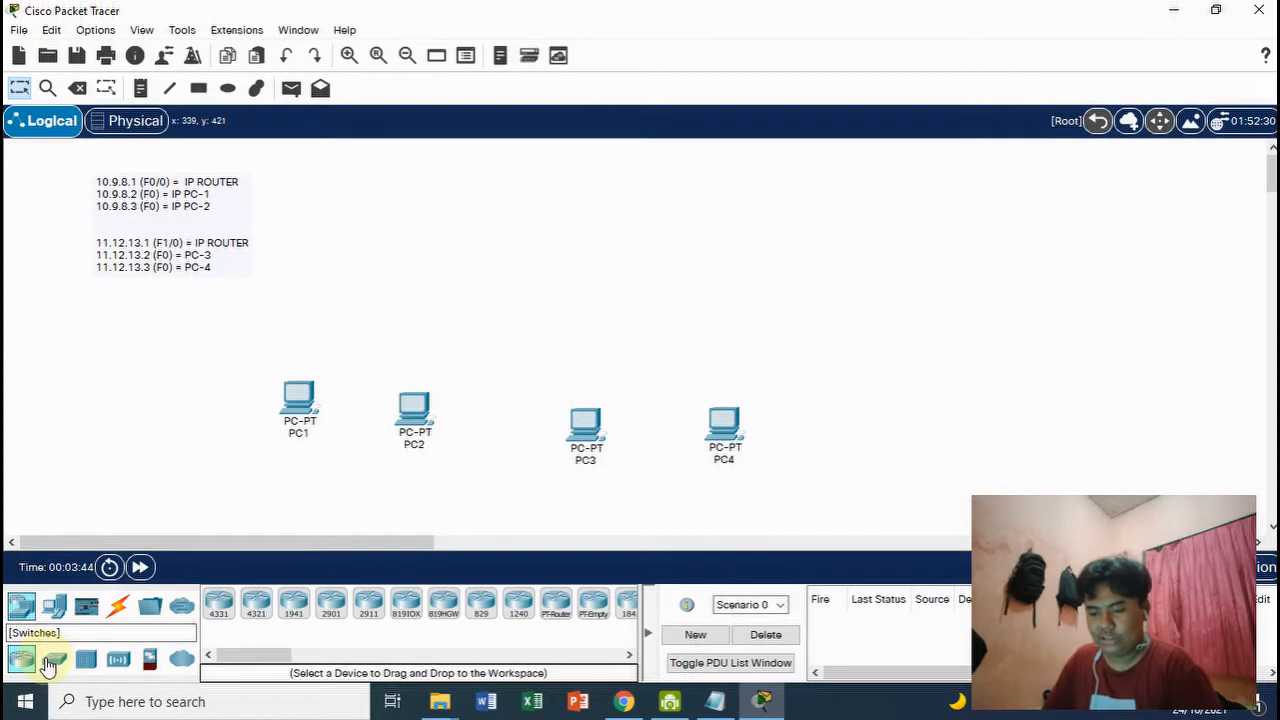
{"action": "left_click", "coordinate": [52, 661]}
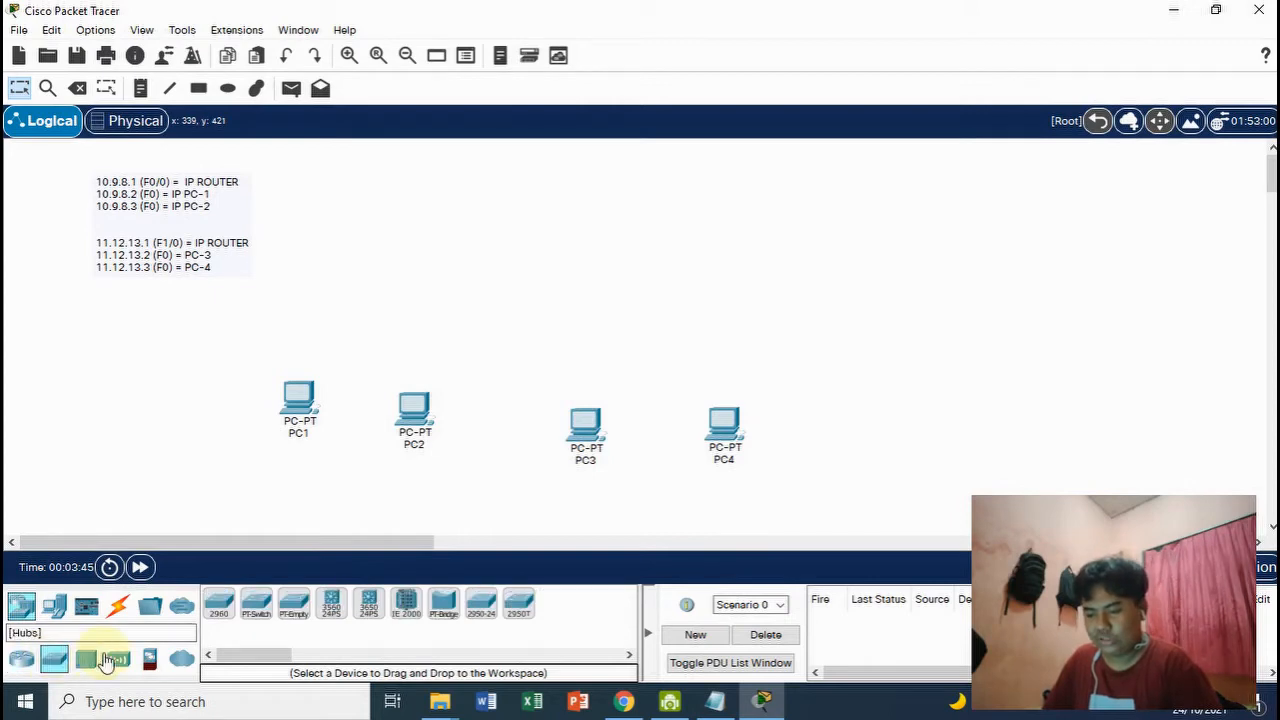
{"action": "left_click", "coordinate": [255, 610]}
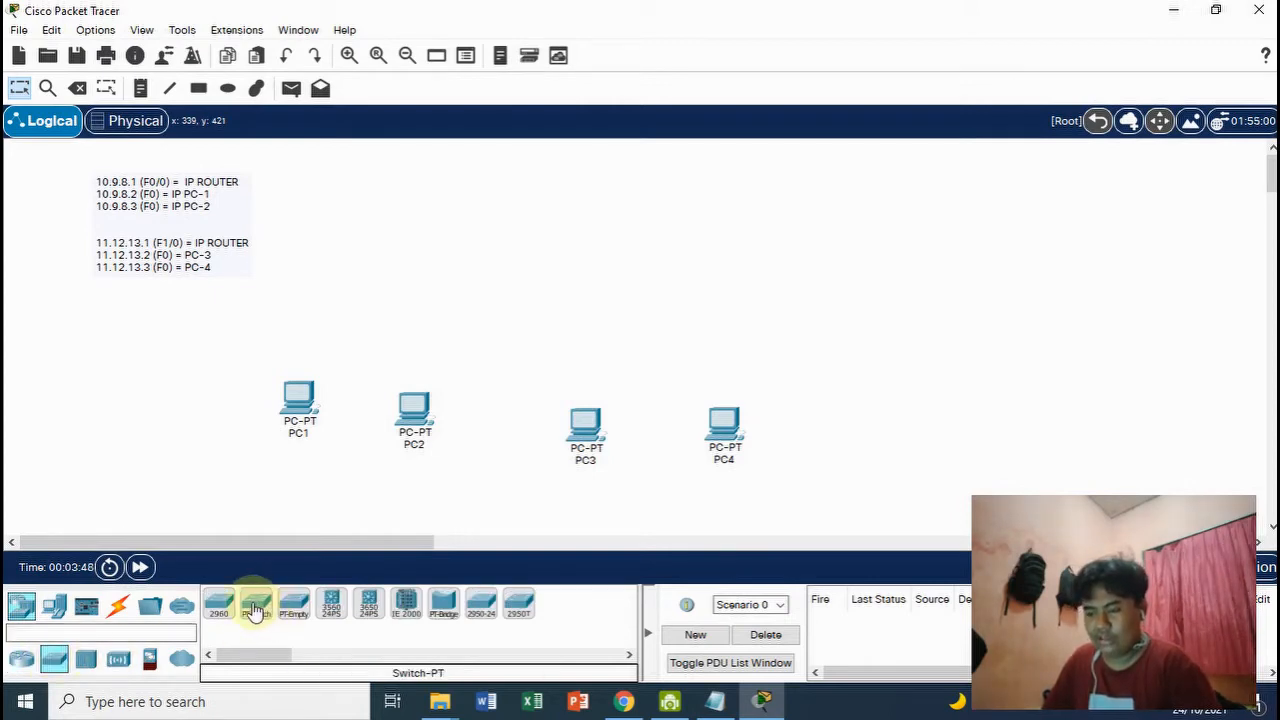
{"action": "left_click", "coordinate": [255, 610]}
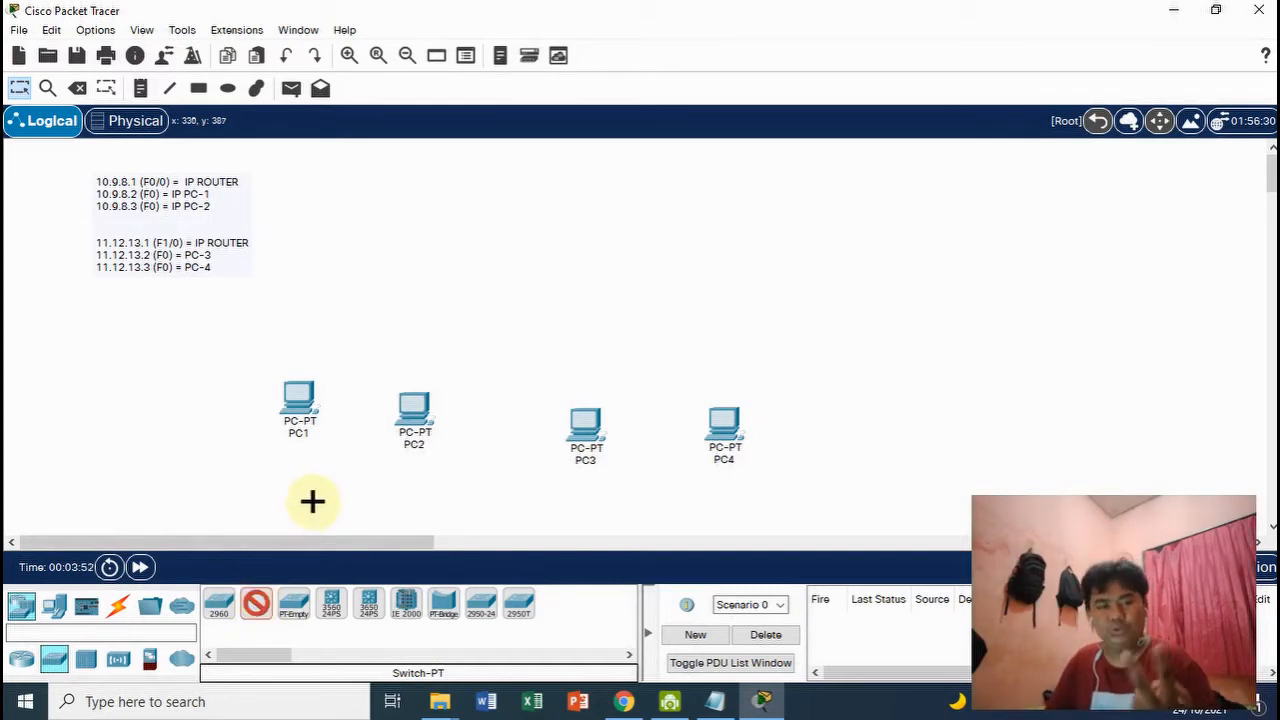
{"action": "left_click", "coordinate": [375, 286]}
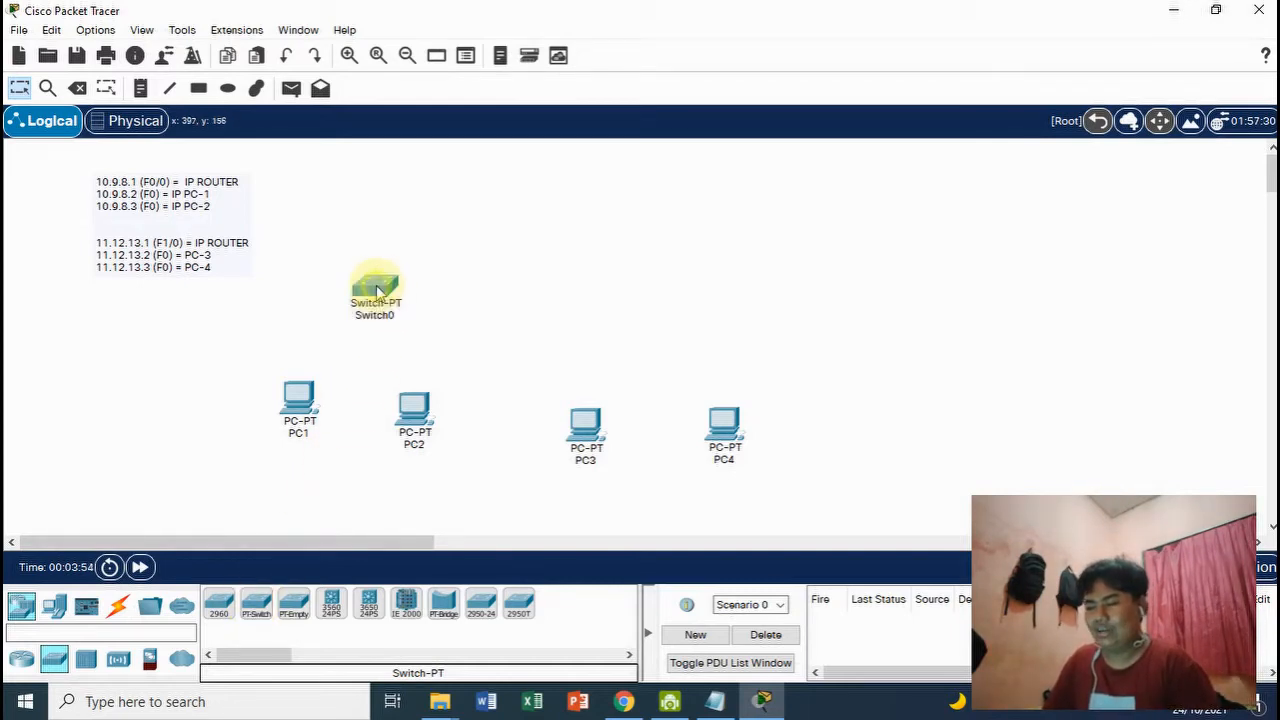
{"action": "left_click", "coordinate": [260, 608]}
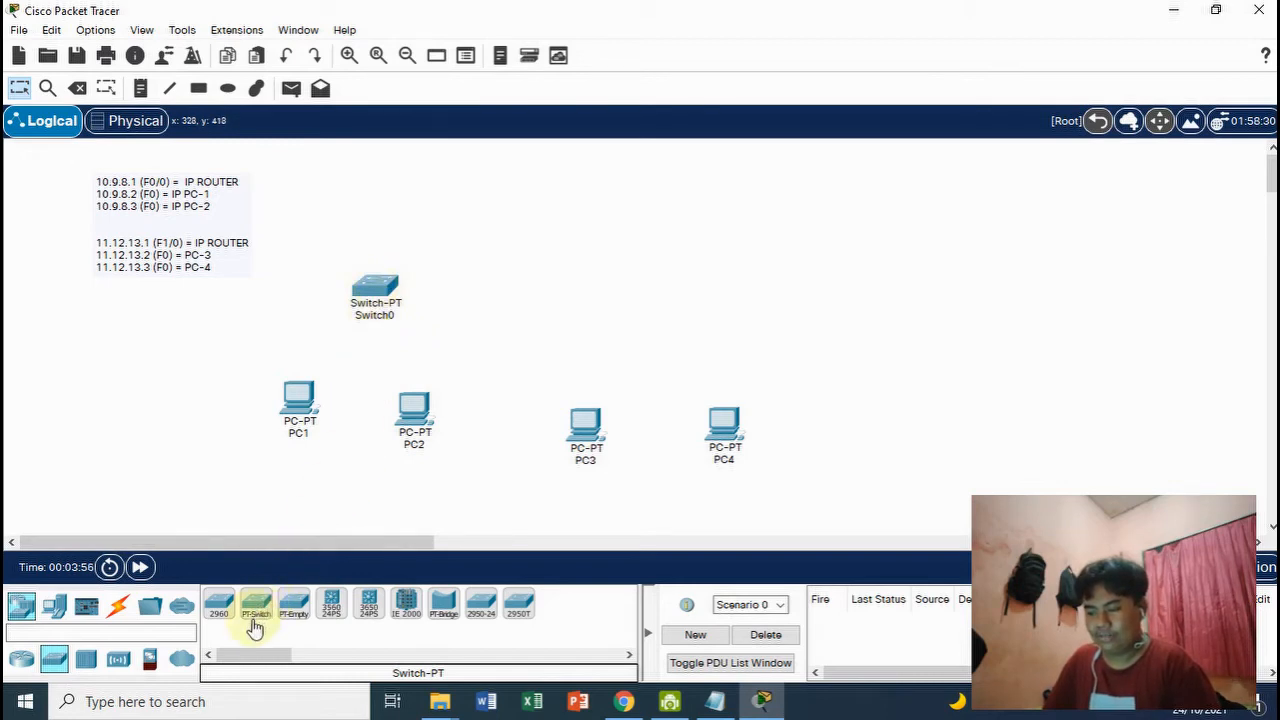
{"action": "left_click", "coordinate": [662, 300]}
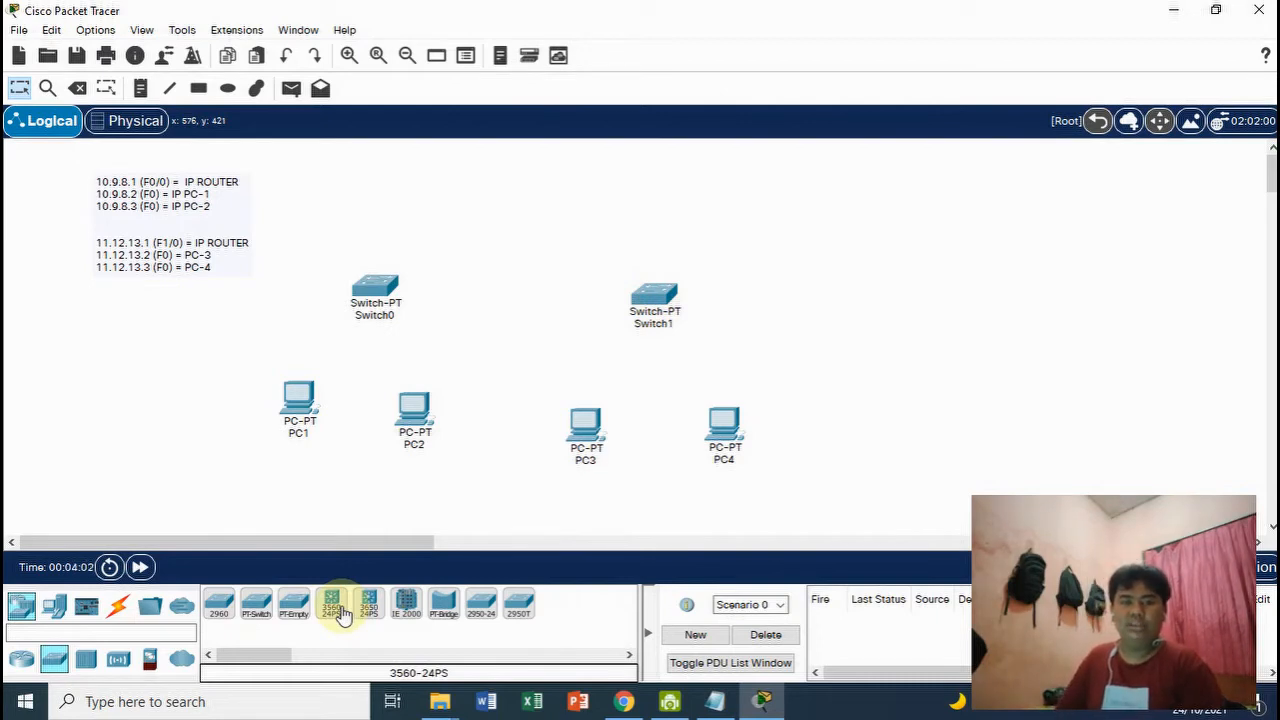
Place a Router-PT device above and midway between the two switches.
{"action": "left_click", "coordinate": [22, 662]}
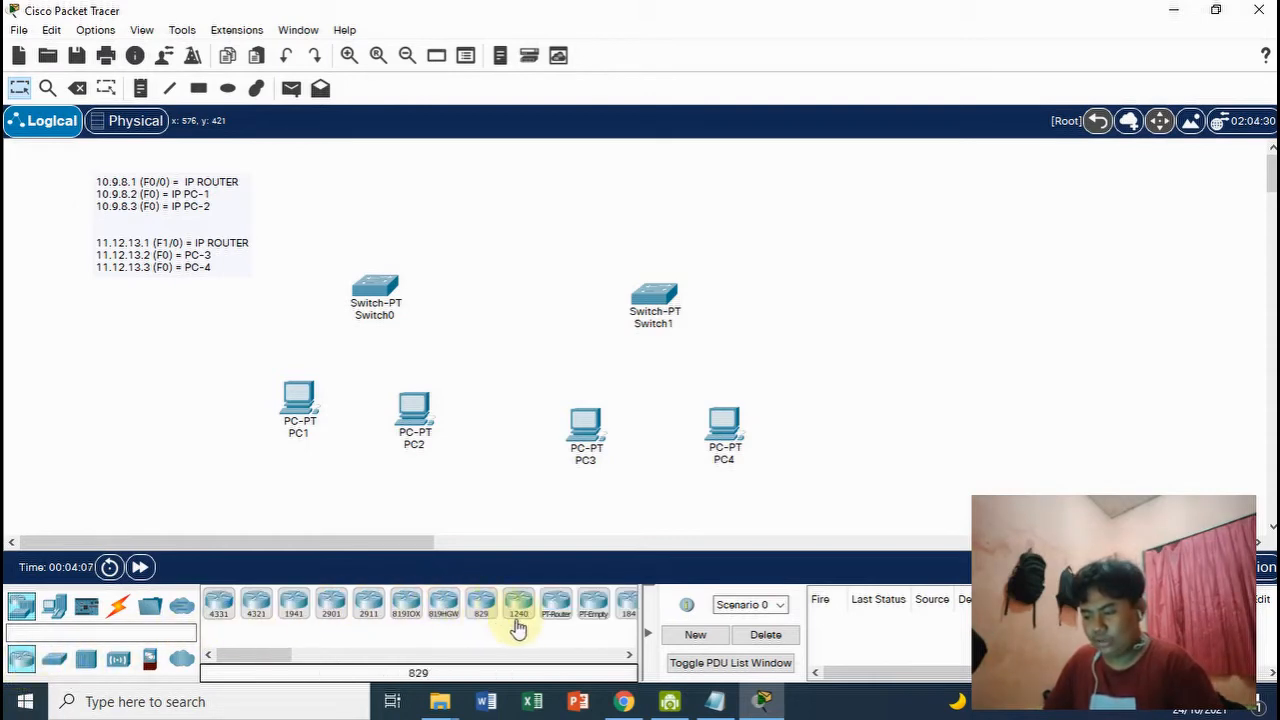
{"action": "left_click", "coordinate": [556, 602]}
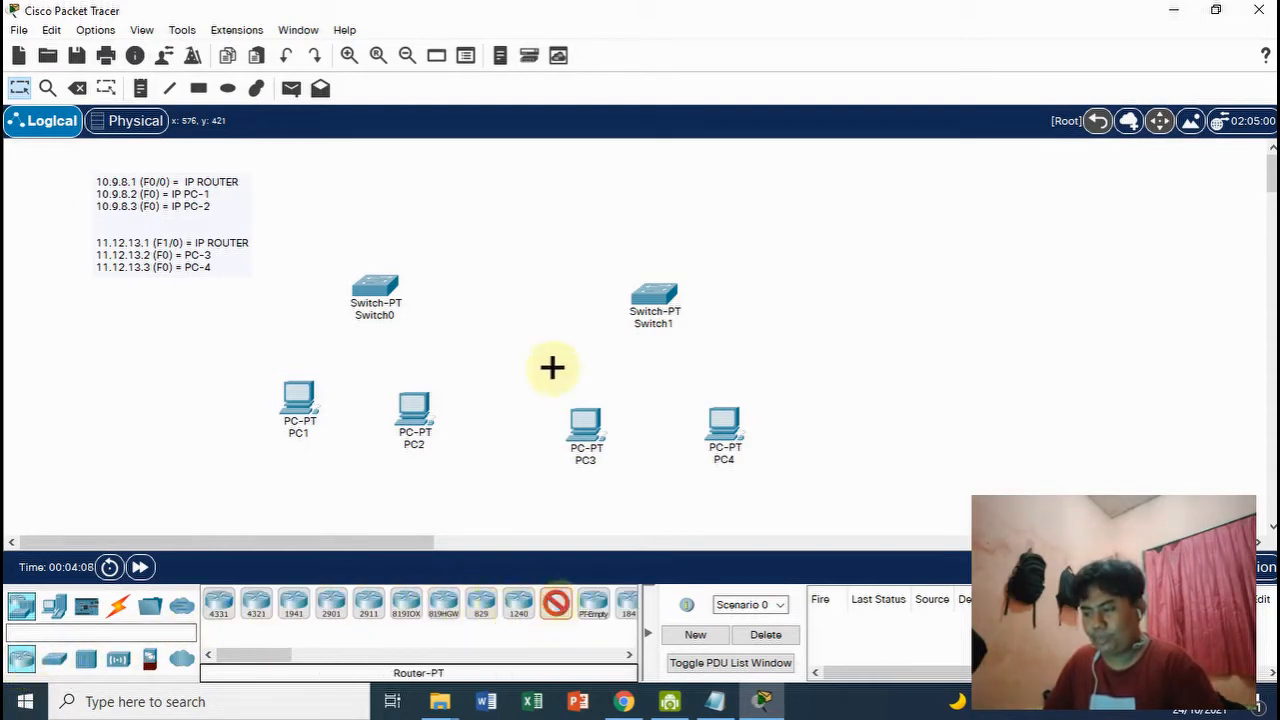
{"action": "left_click", "coordinate": [520, 200]}
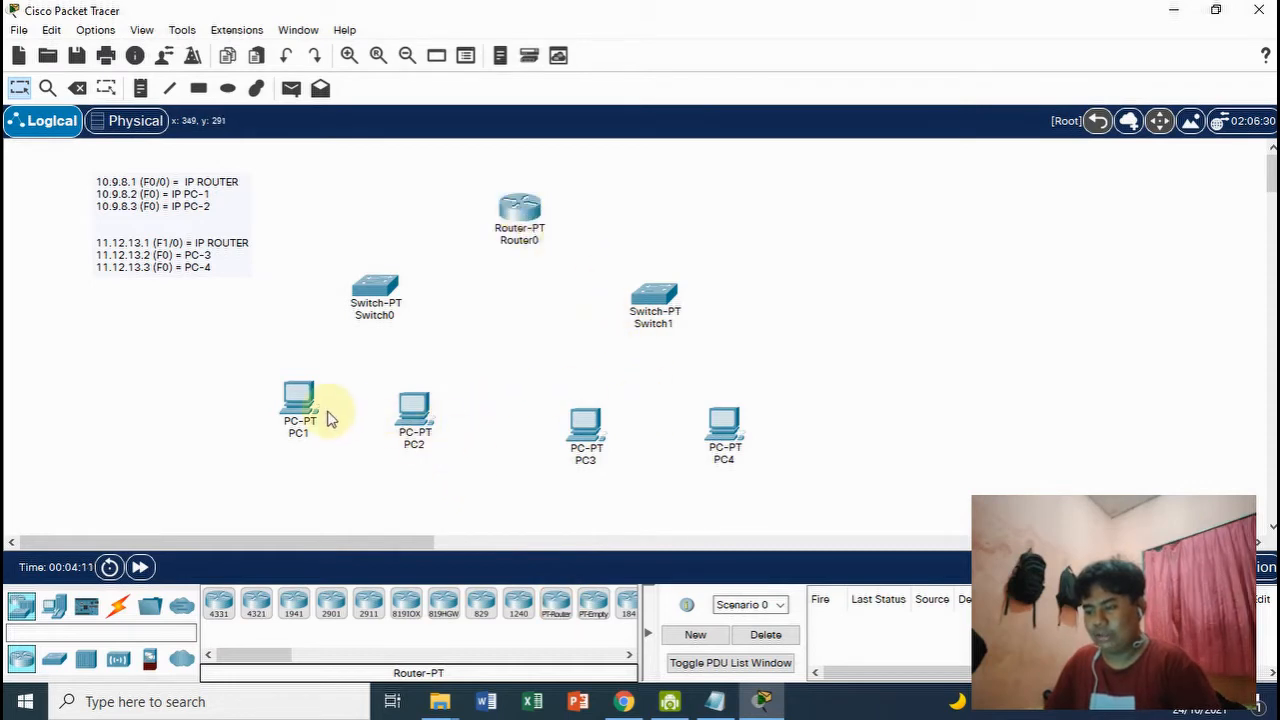
Move PC1 and PC2 slightly lower and farther apart, and shift PC3 slightly upward.
{"action": "left_click_drag", "start_coordinate": [294, 400], "coordinate": [286, 420]}
{"action": "left_click_drag", "start_coordinate": [428, 415], "coordinate": [439, 435]}
{"action": "left_click_drag", "start_coordinate": [590, 448], "coordinate": [587, 438]}
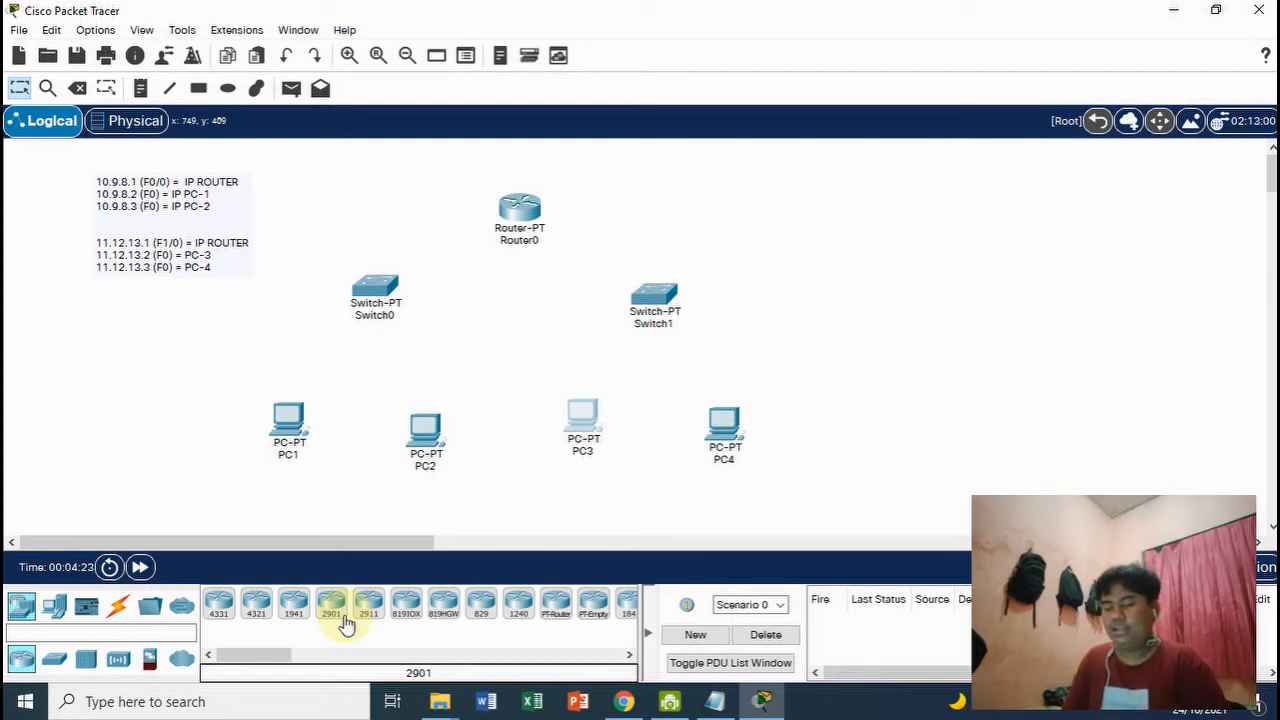
Connect PC1's FastEthernet0 port to Switch0's FastEthernet0/1 port with a copper straight-through cable.
{"action": "left_click", "coordinate": [117, 610]}
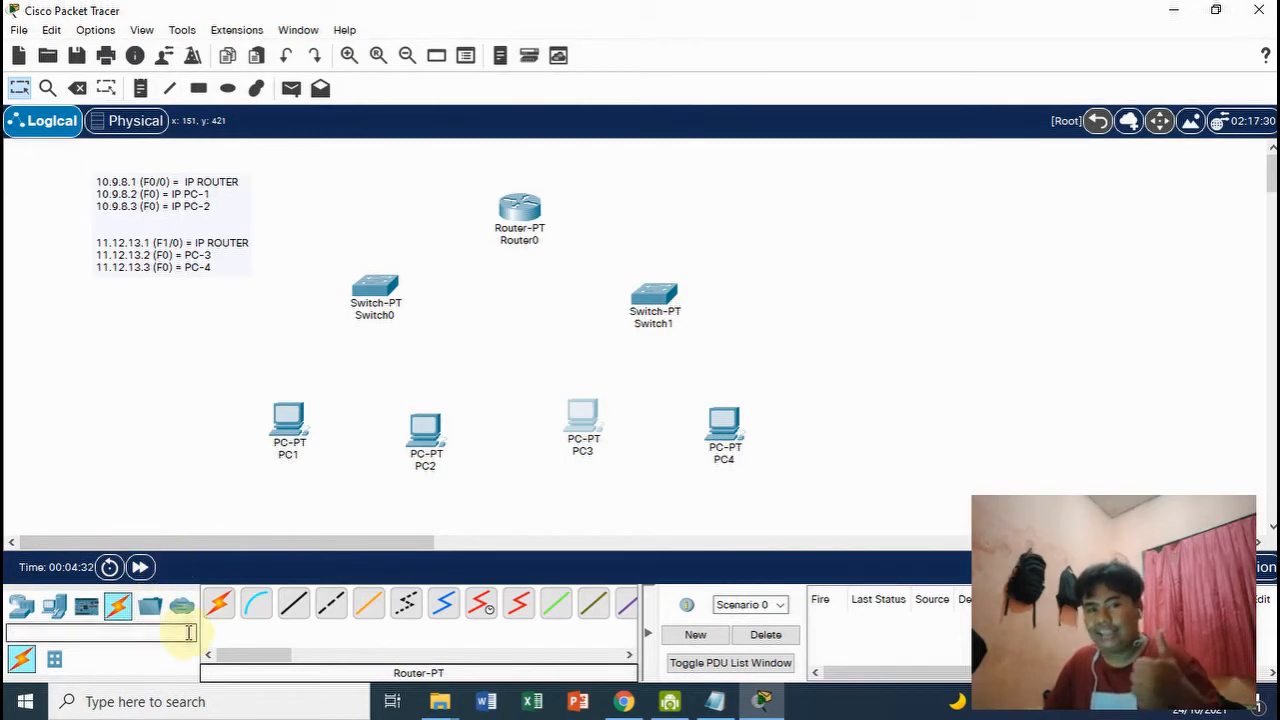
{"action": "left_click", "coordinate": [294, 605]}
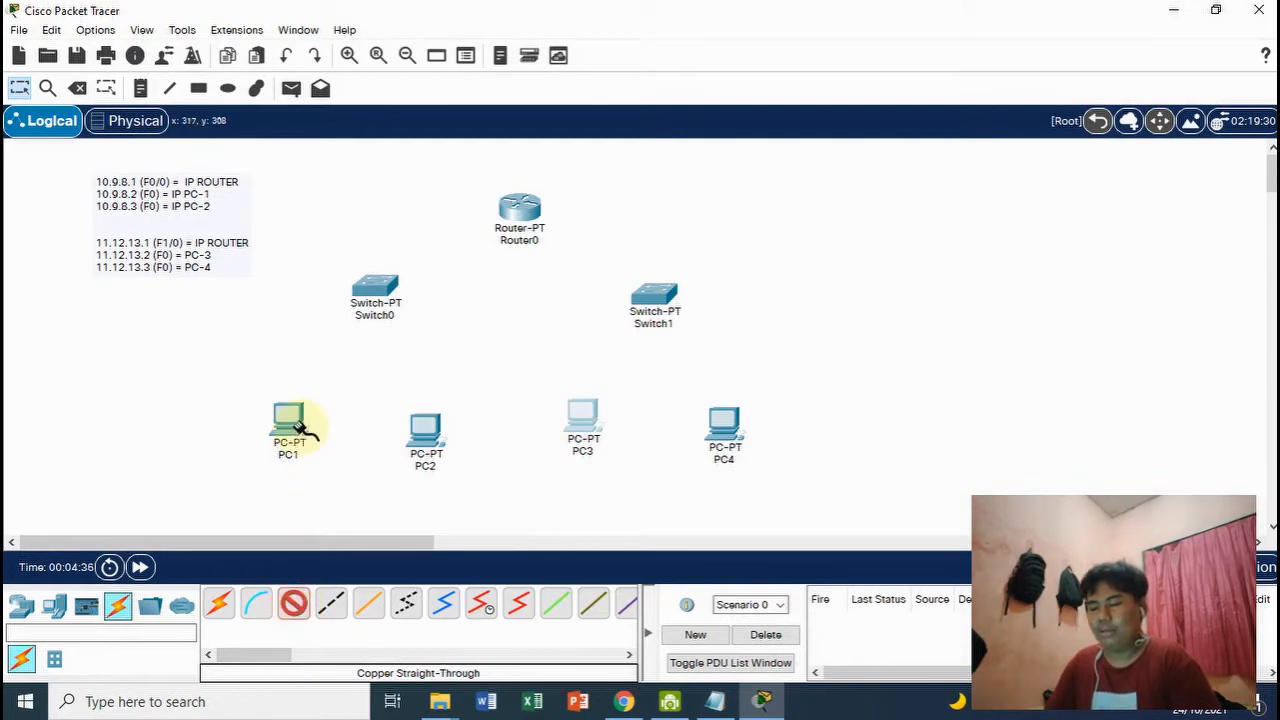
{"action": "mouse_move", "coordinate": [299, 424]}
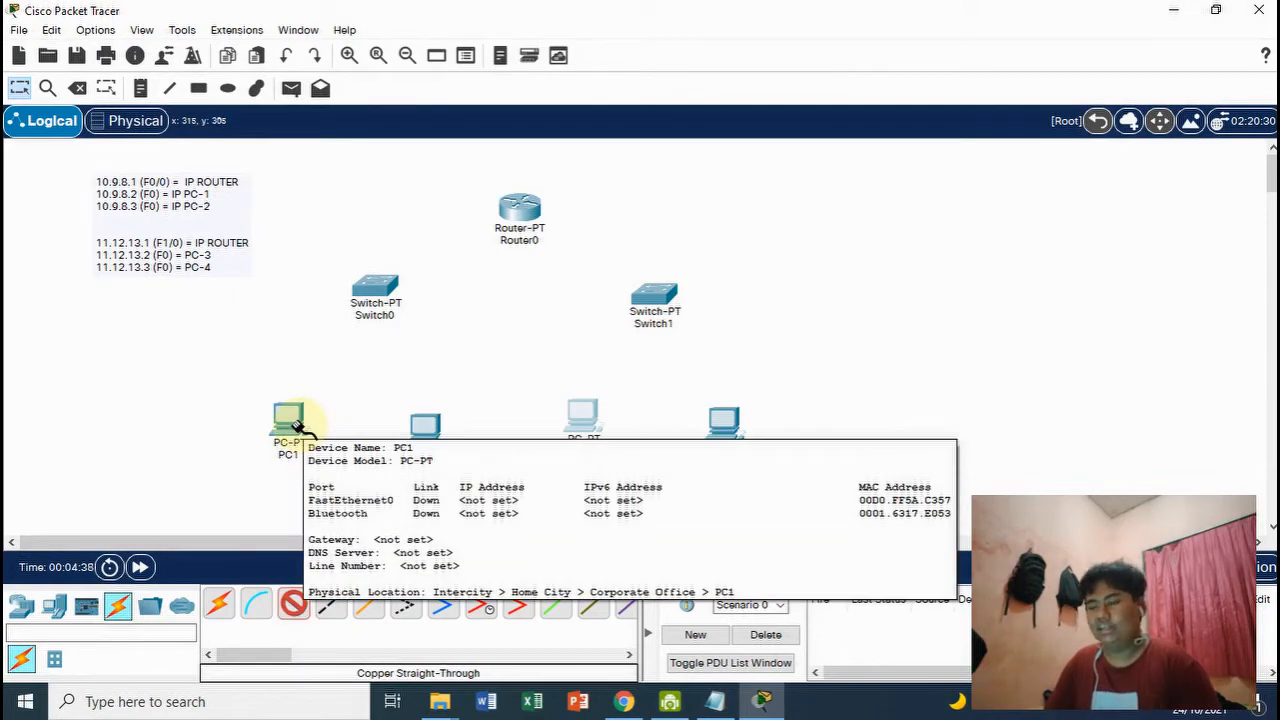
{"action": "left_click", "coordinate": [290, 424]}
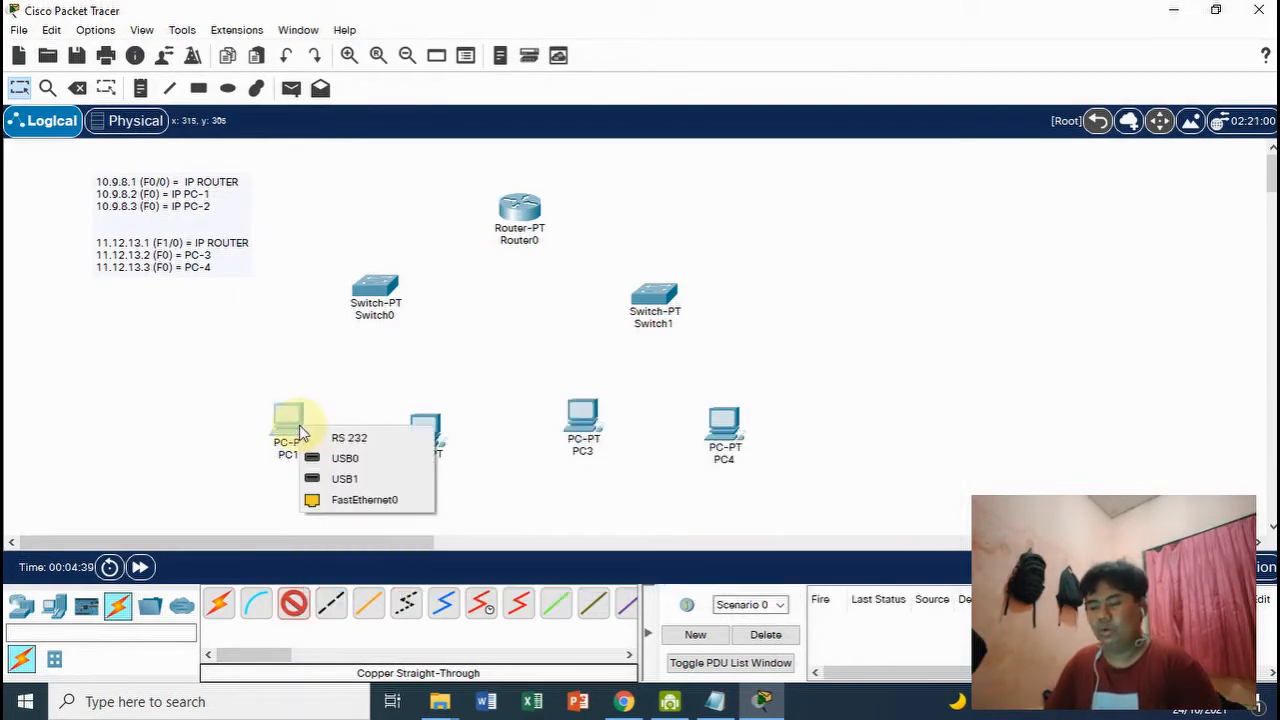
{"action": "left_click", "coordinate": [380, 499]}
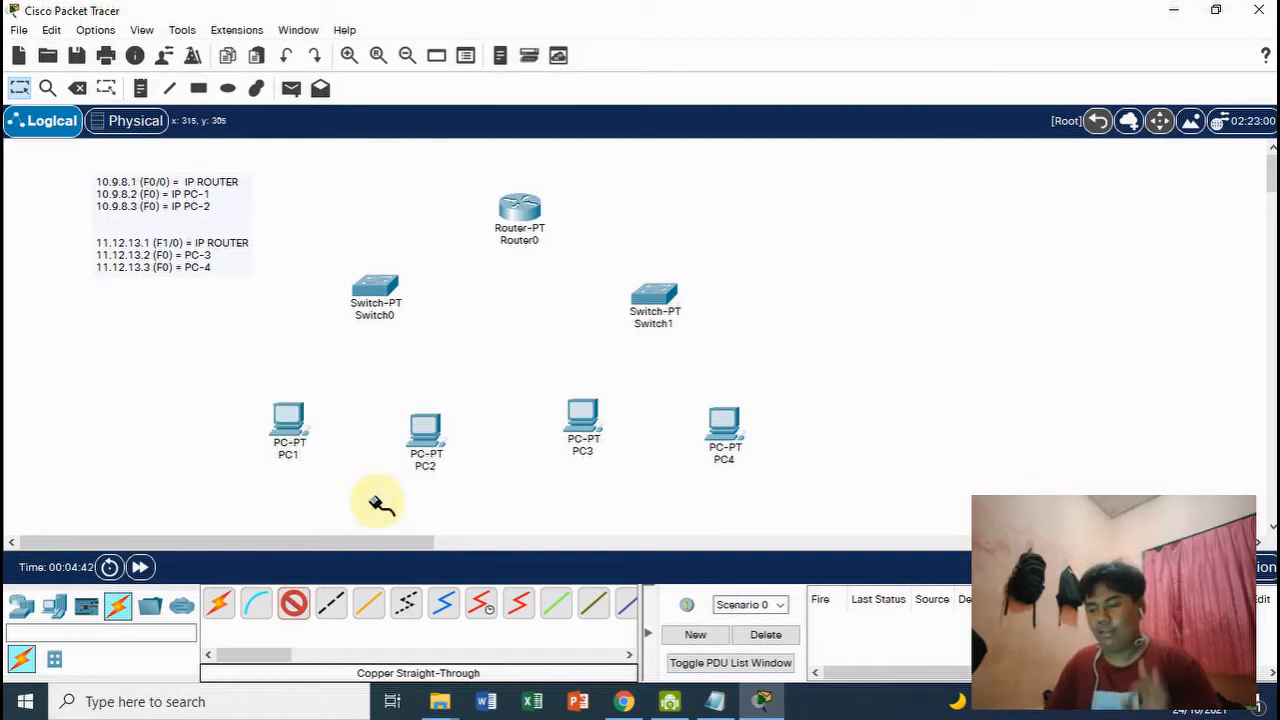
{"action": "left_click", "coordinate": [374, 296]}
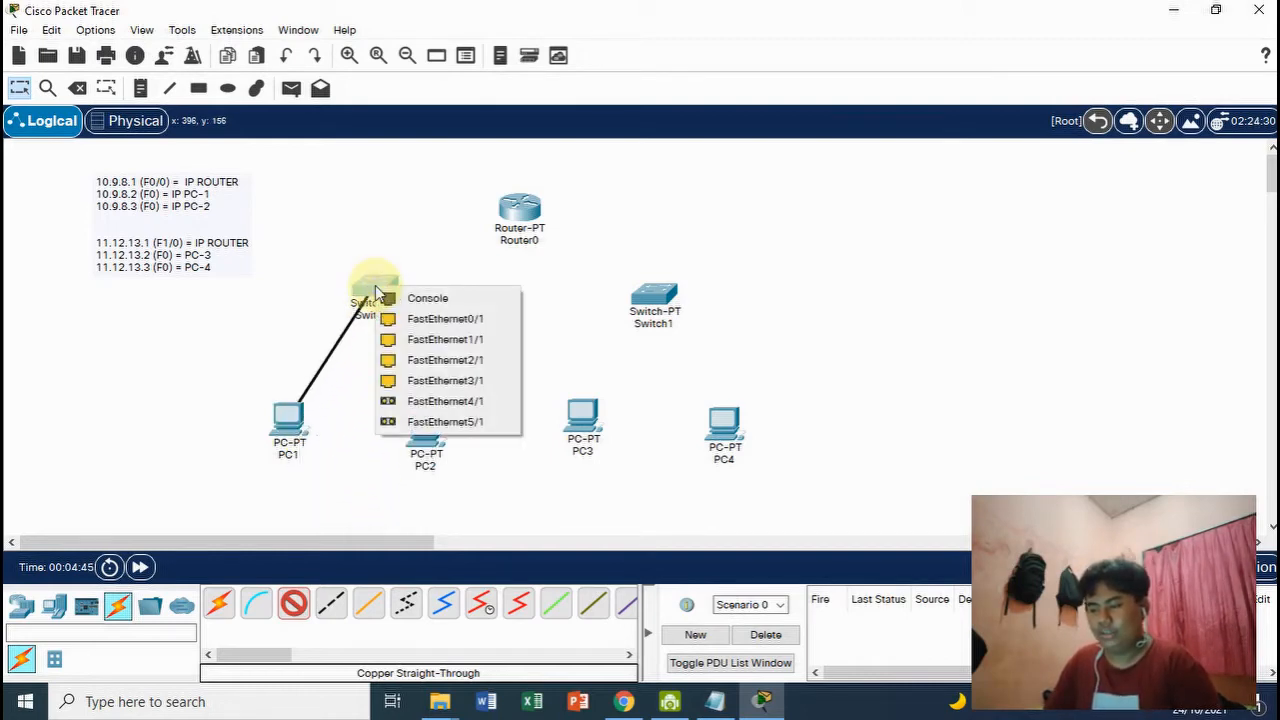
{"action": "left_click", "coordinate": [452, 326]}
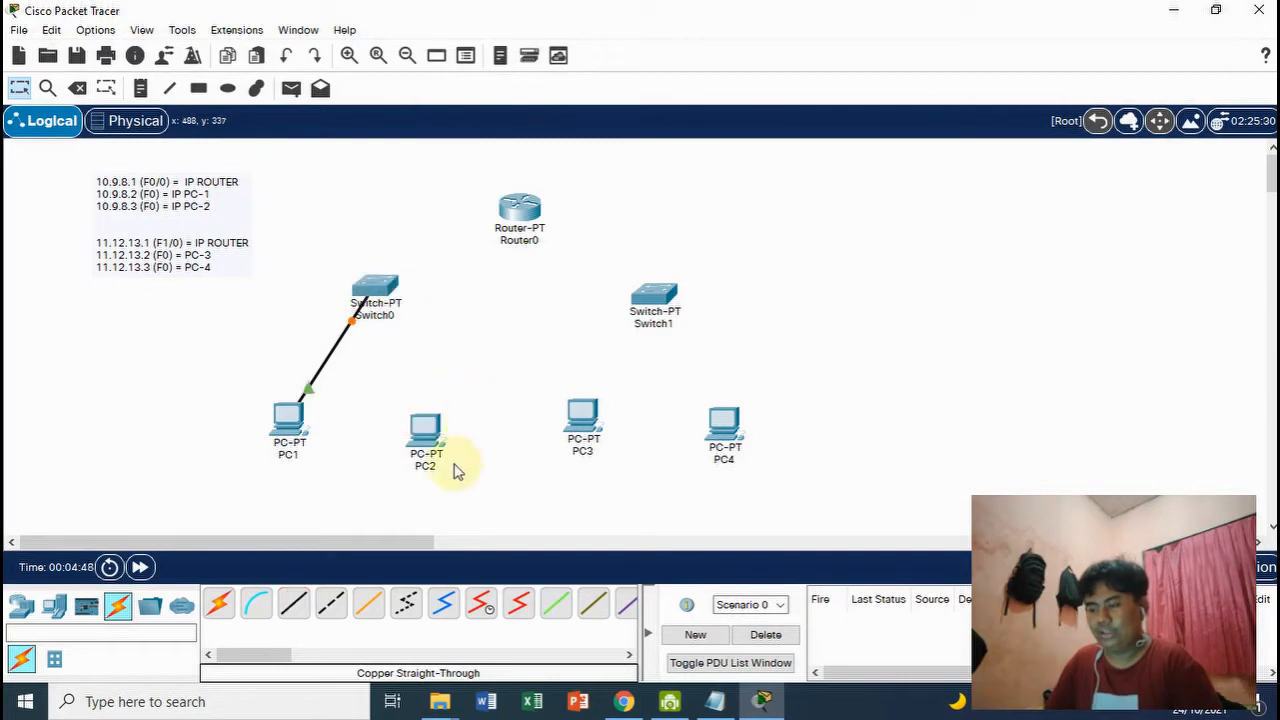
Connect PC2's FastEthernet0 port to Switch0's FastEthernet1/1 port with a copper straight-through cable.
{"action": "left_click", "coordinate": [290, 606]}
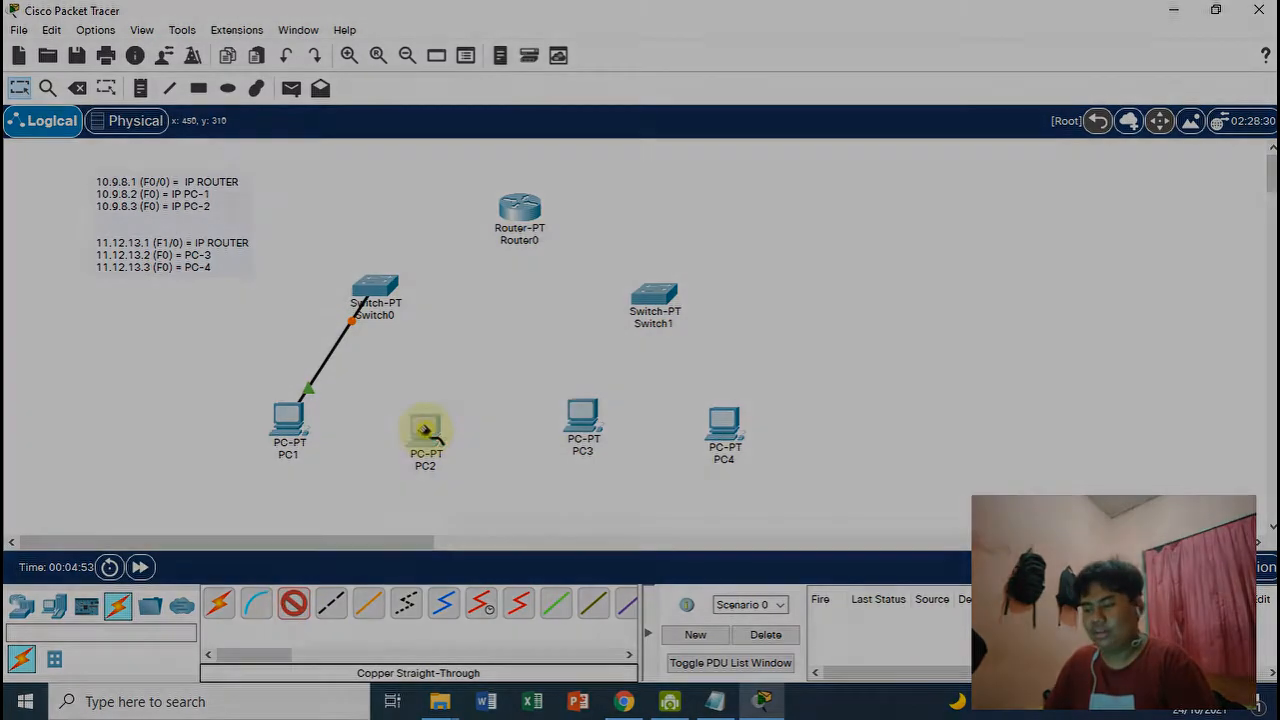
{"action": "left_click", "coordinate": [428, 430]}
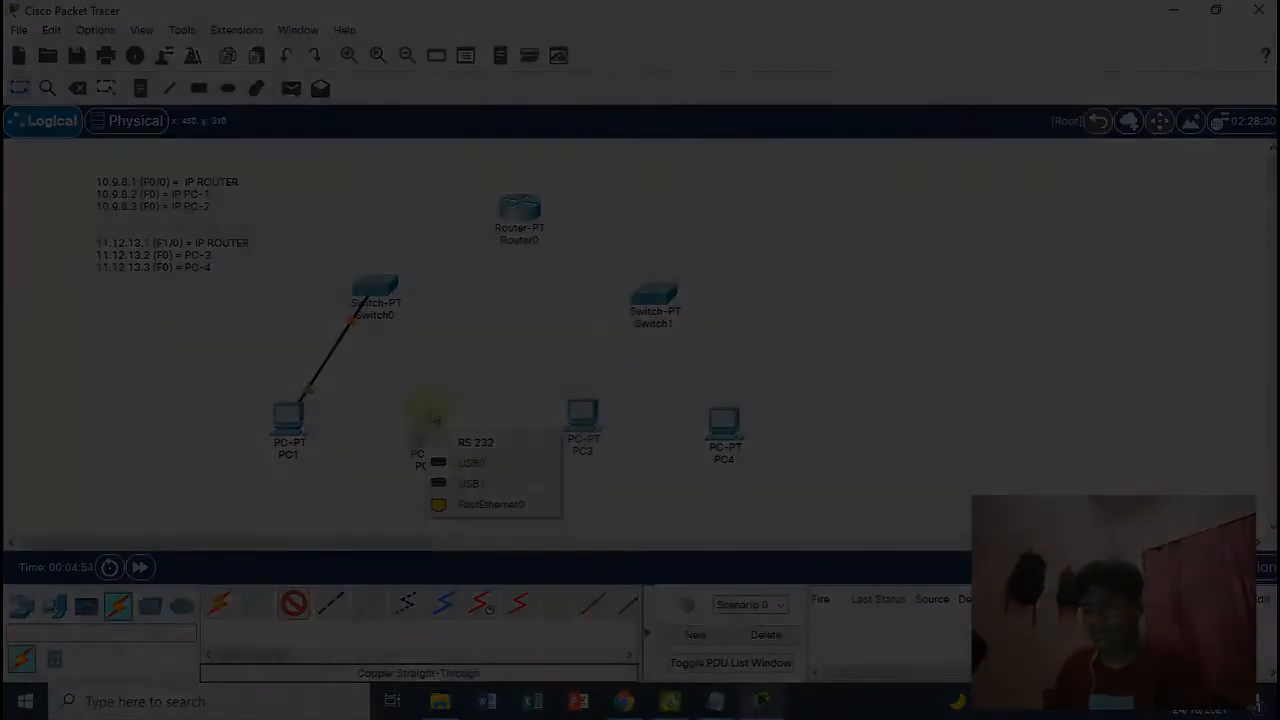
{"action": "left_click", "coordinate": [482, 502]}
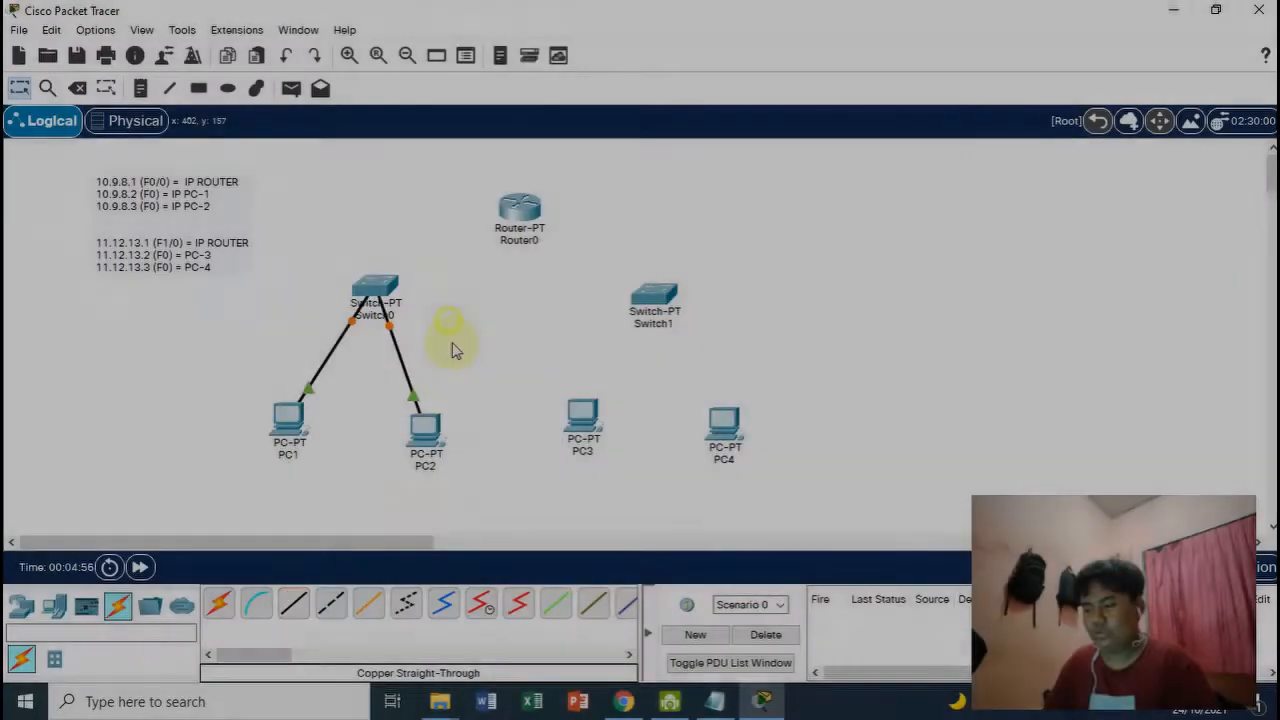
Cable PC3 and PC4 from FastEthernet0 to Switch1's FastEthernet0/1 and FastEthernet1/1 ports respectively, using copper straight-through.
{"action": "left_click", "coordinate": [596, 418]}
{"action": "left_click", "coordinate": [642, 502]}
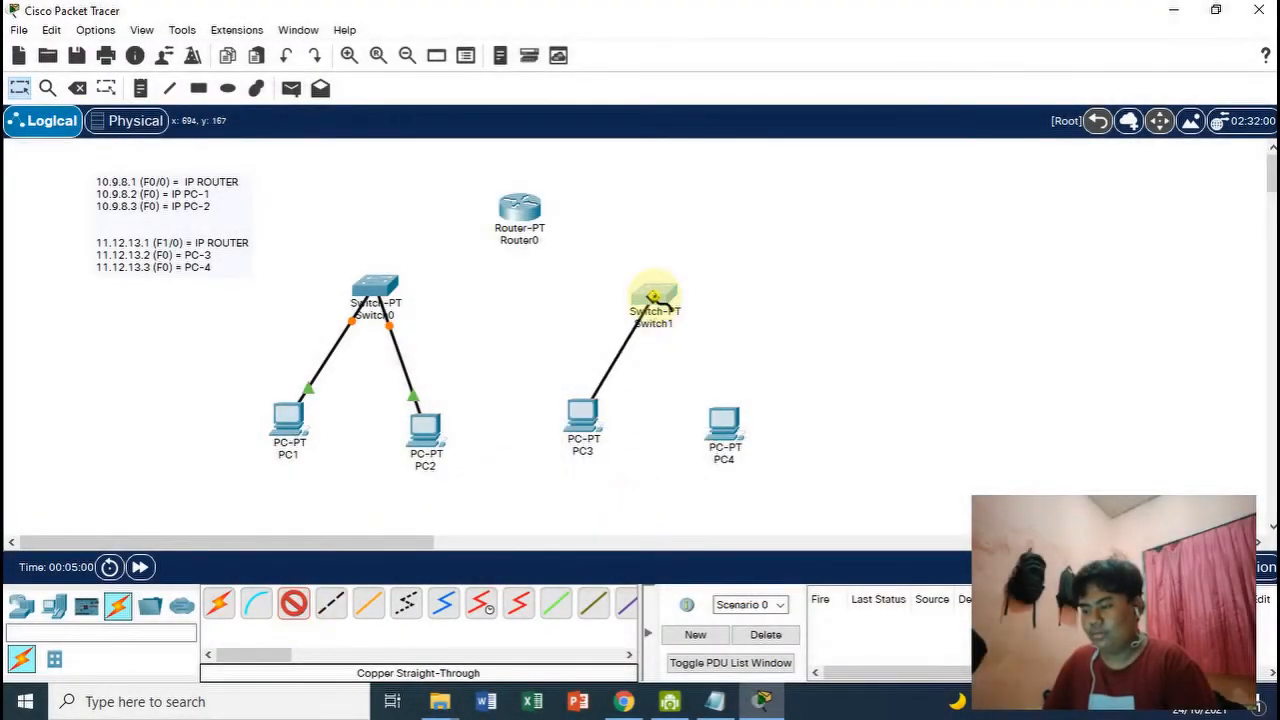
{"action": "left_click", "coordinate": [654, 298]}
{"action": "left_click", "coordinate": [702, 329]}
{"action": "left_click", "coordinate": [740, 420]}
{"action": "left_click", "coordinate": [791, 502]}
{"action": "left_click", "coordinate": [652, 295]}
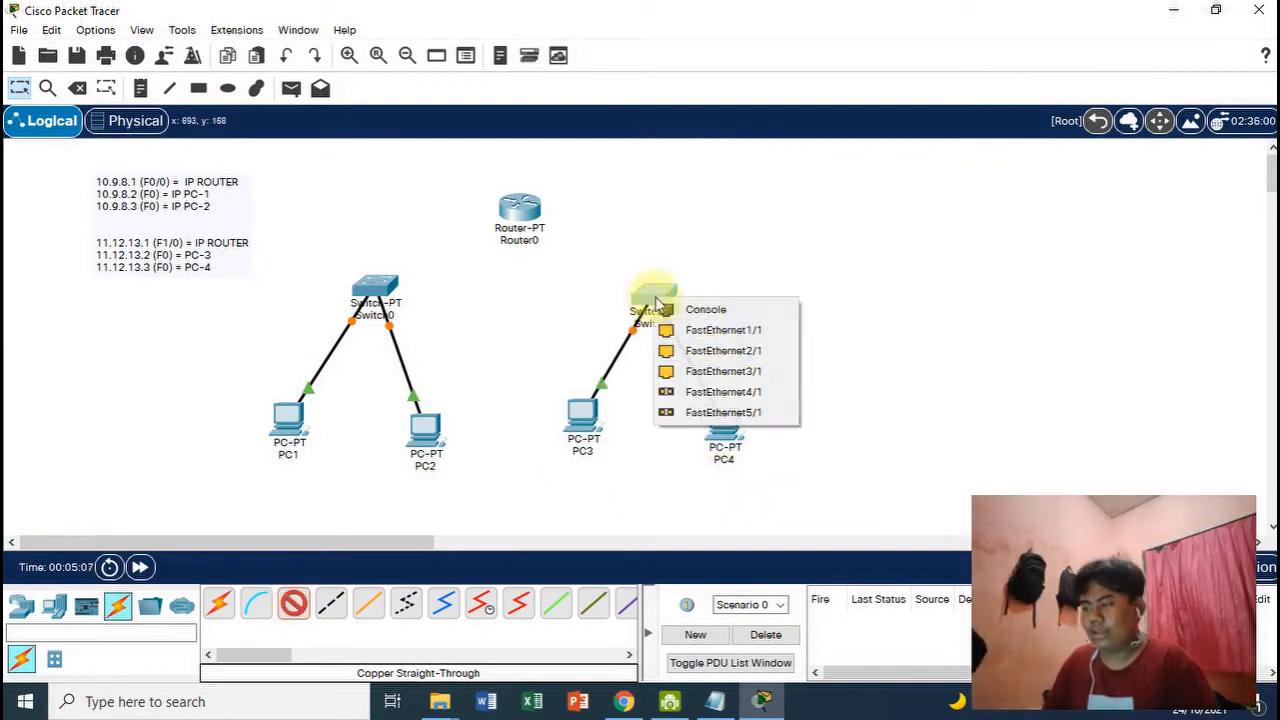
{"action": "left_click", "coordinate": [709, 334]}
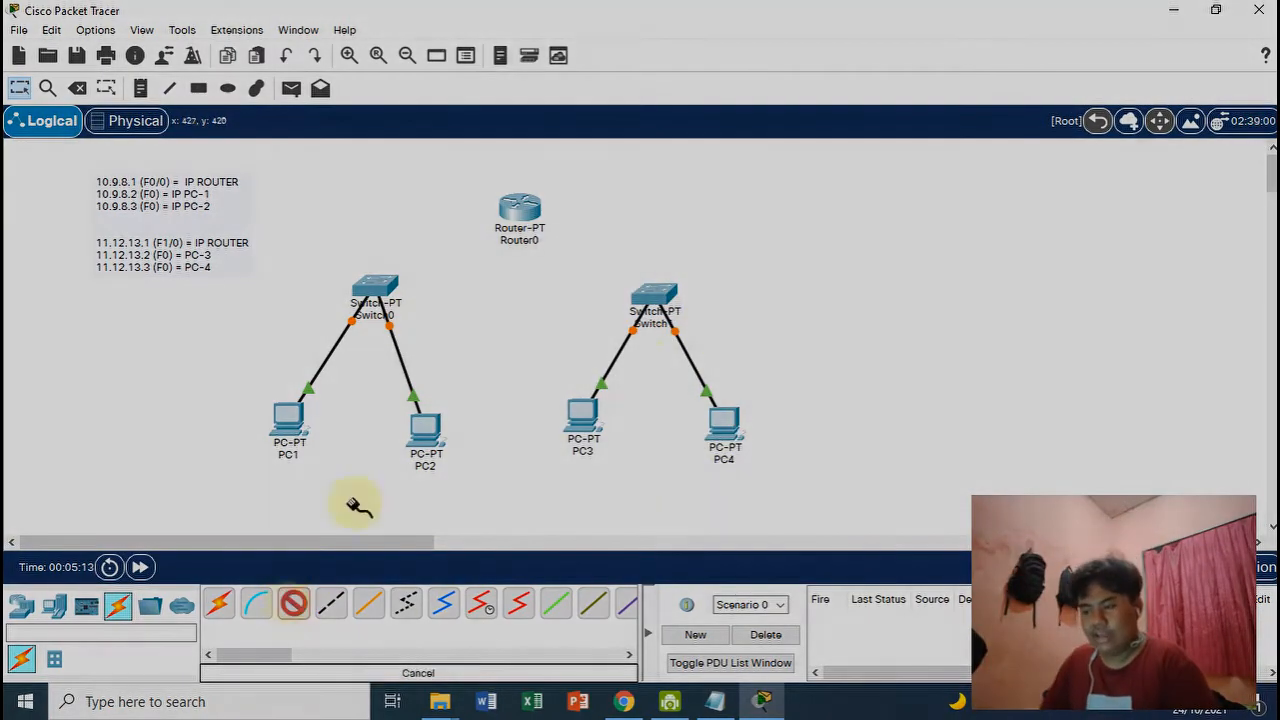
Connect Switch0's FastEthernet2/1 port and Switch1 to Router0, each with a copper straight-through cable.
{"action": "left_click", "coordinate": [375, 290]}
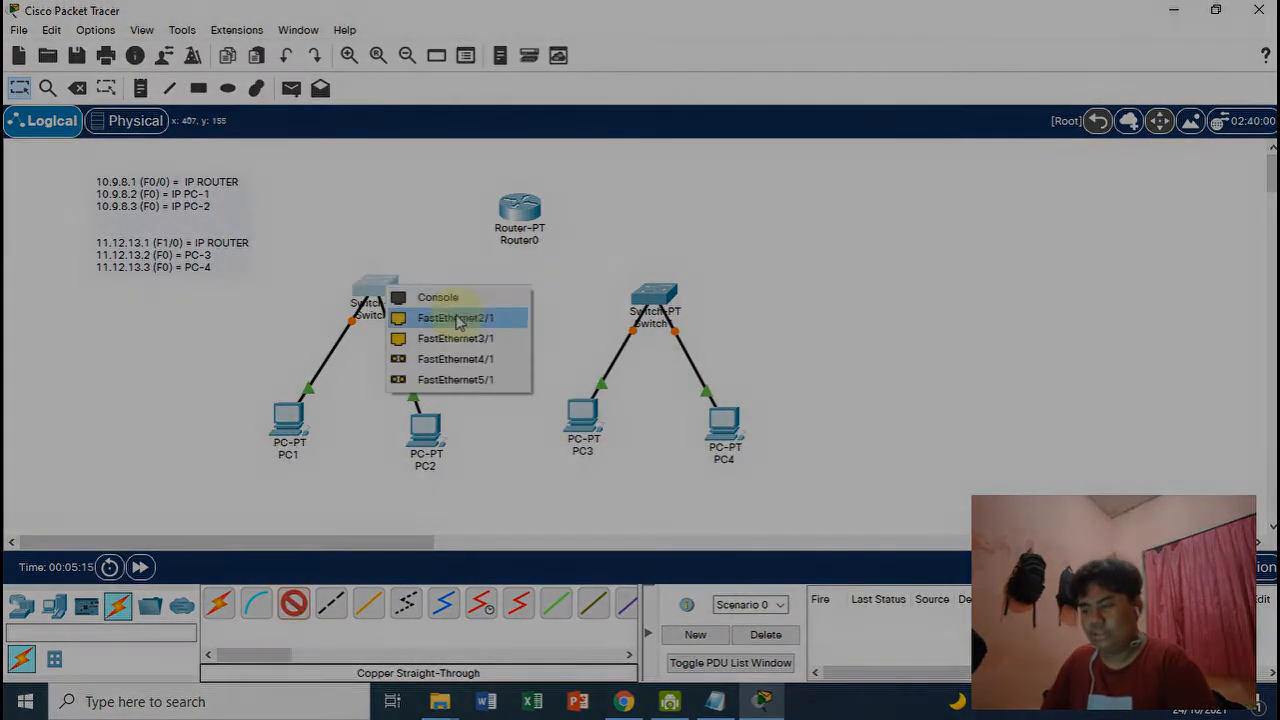
{"action": "left_click", "coordinate": [449, 317]}
{"action": "left_click", "coordinate": [519, 208]}
{"action": "left_click", "coordinate": [586, 246]}
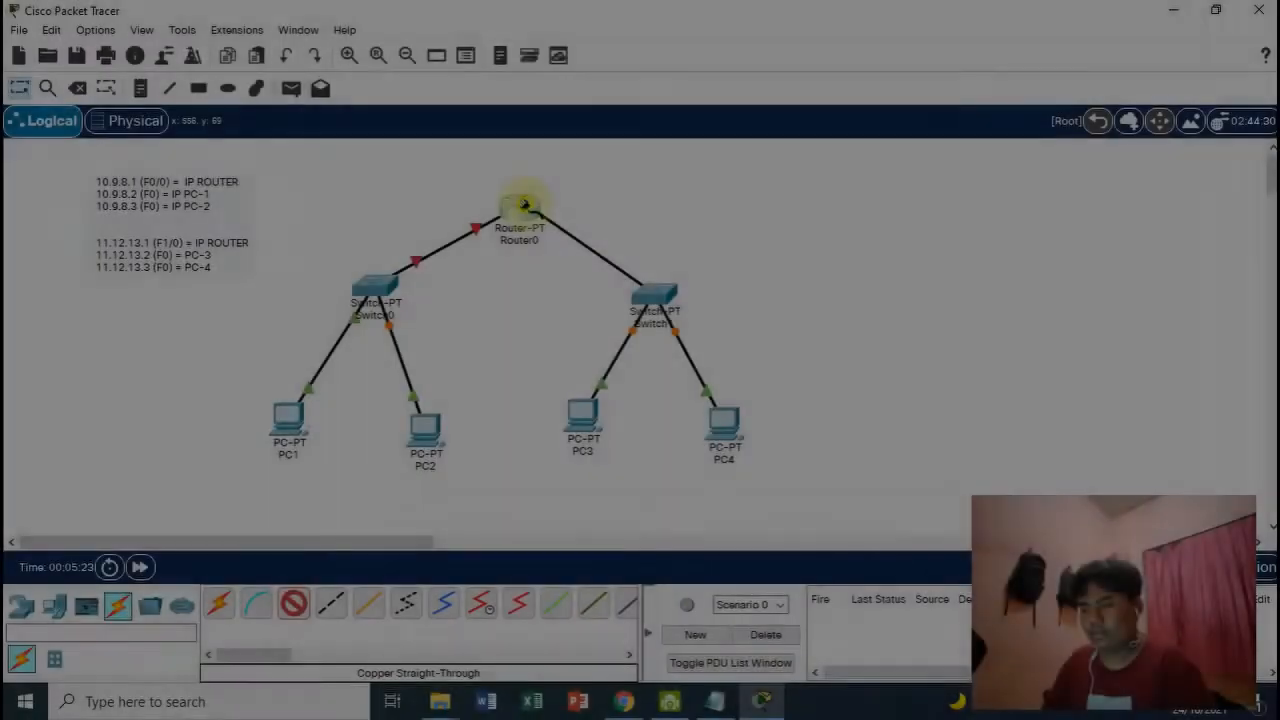
{"action": "left_click", "coordinate": [519, 208]}
{"action": "left_click", "coordinate": [590, 260]}
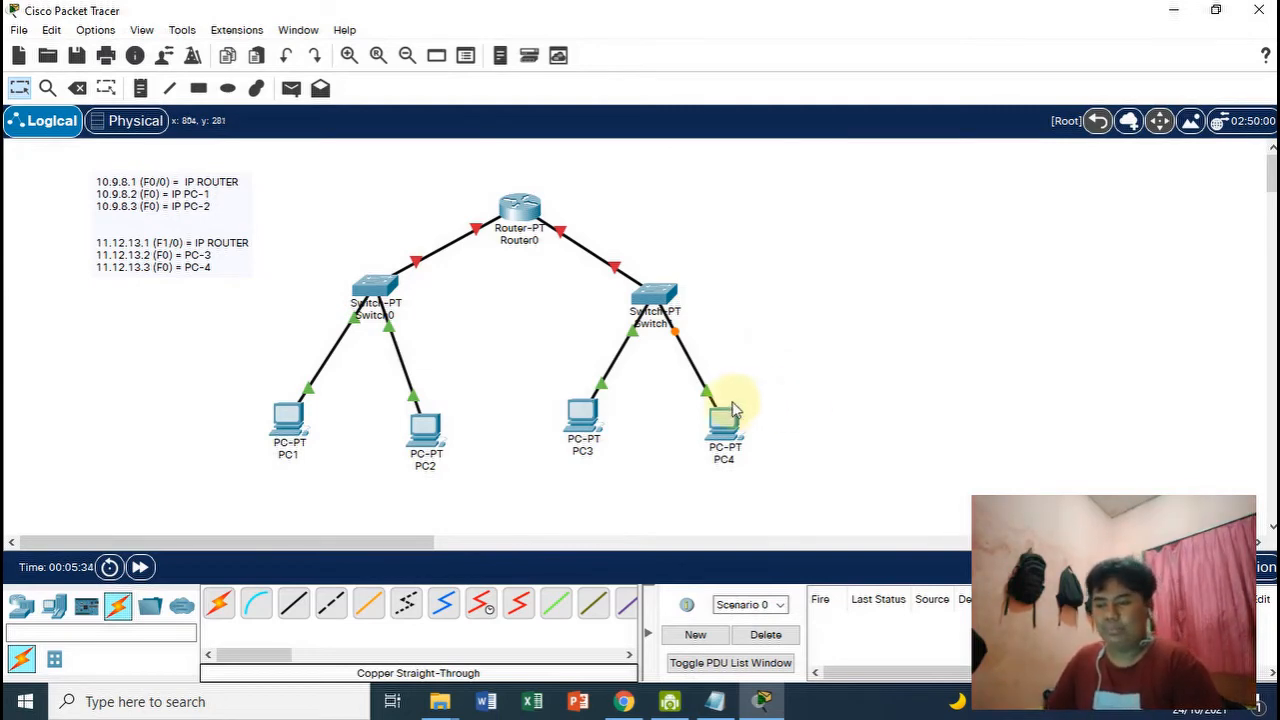
{"action": "mouse_move", "coordinate": [710, 405]}
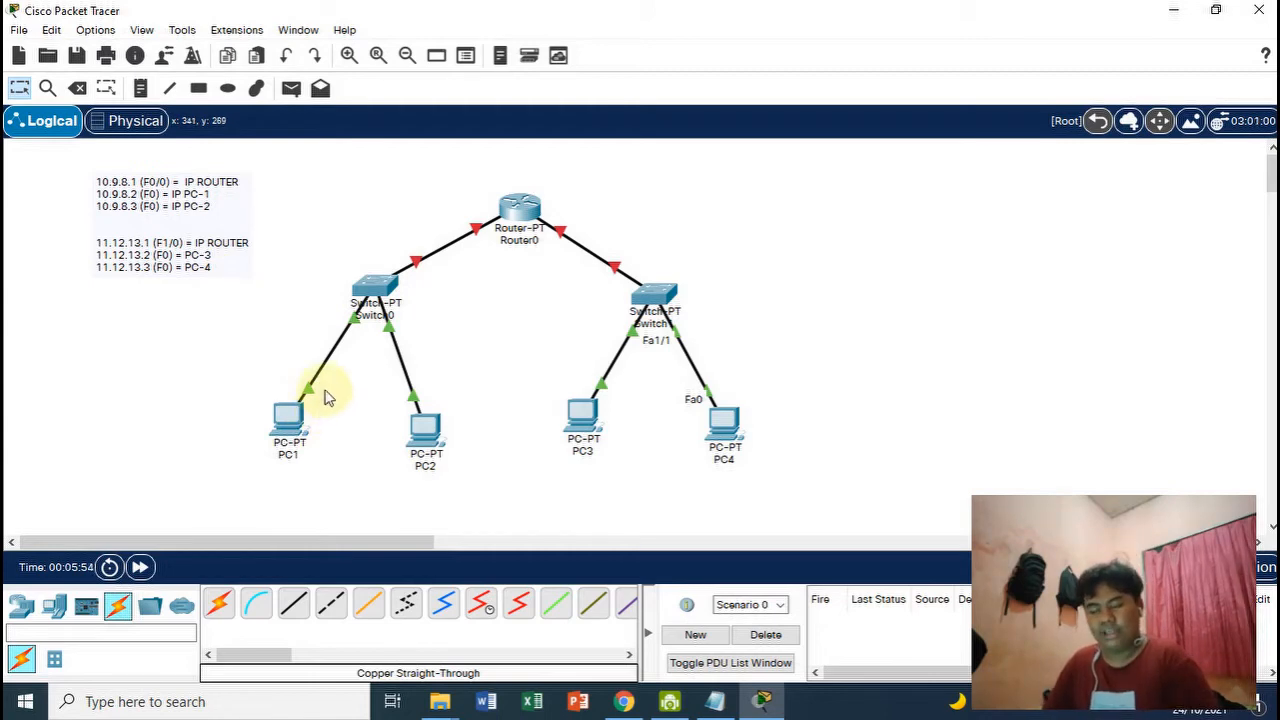
Configure PC1 with static IPv4 address 10.9.8.2, subnet mask 255.255.255.248 and default gateway 10.9.8.1.
{"action": "left_click", "coordinate": [287, 424]}
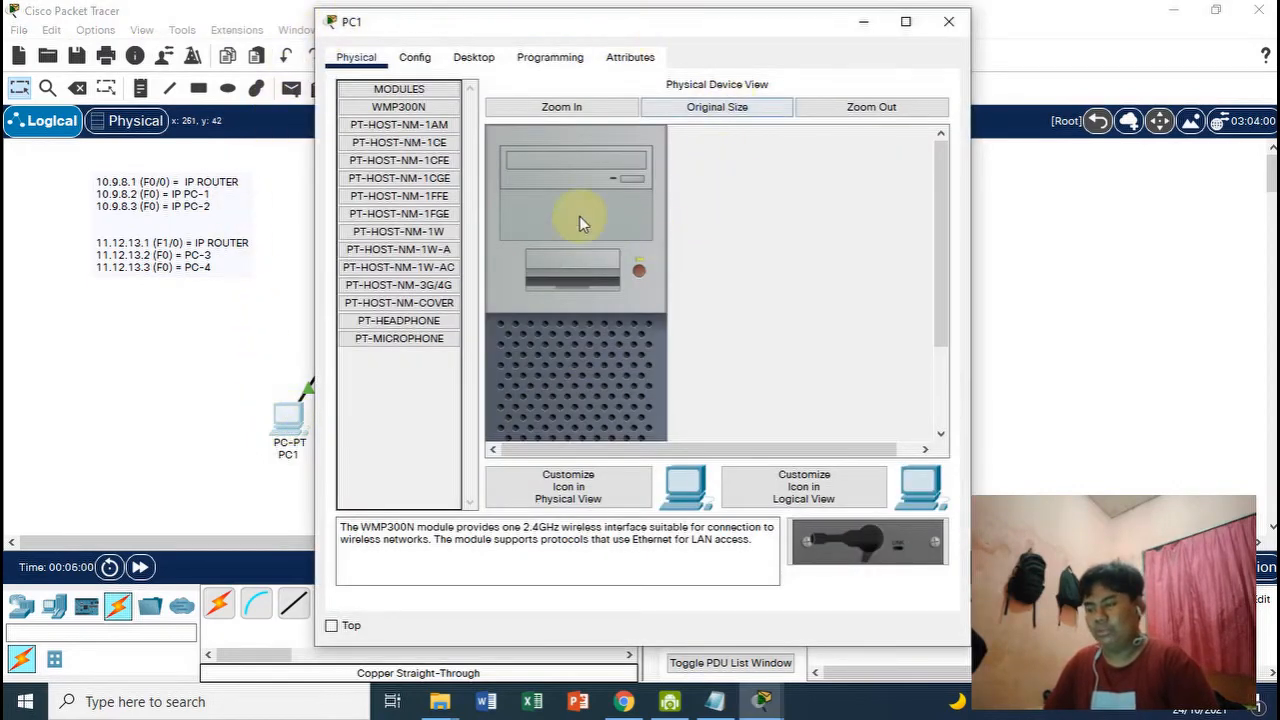
{"action": "left_click", "coordinate": [470, 62]}
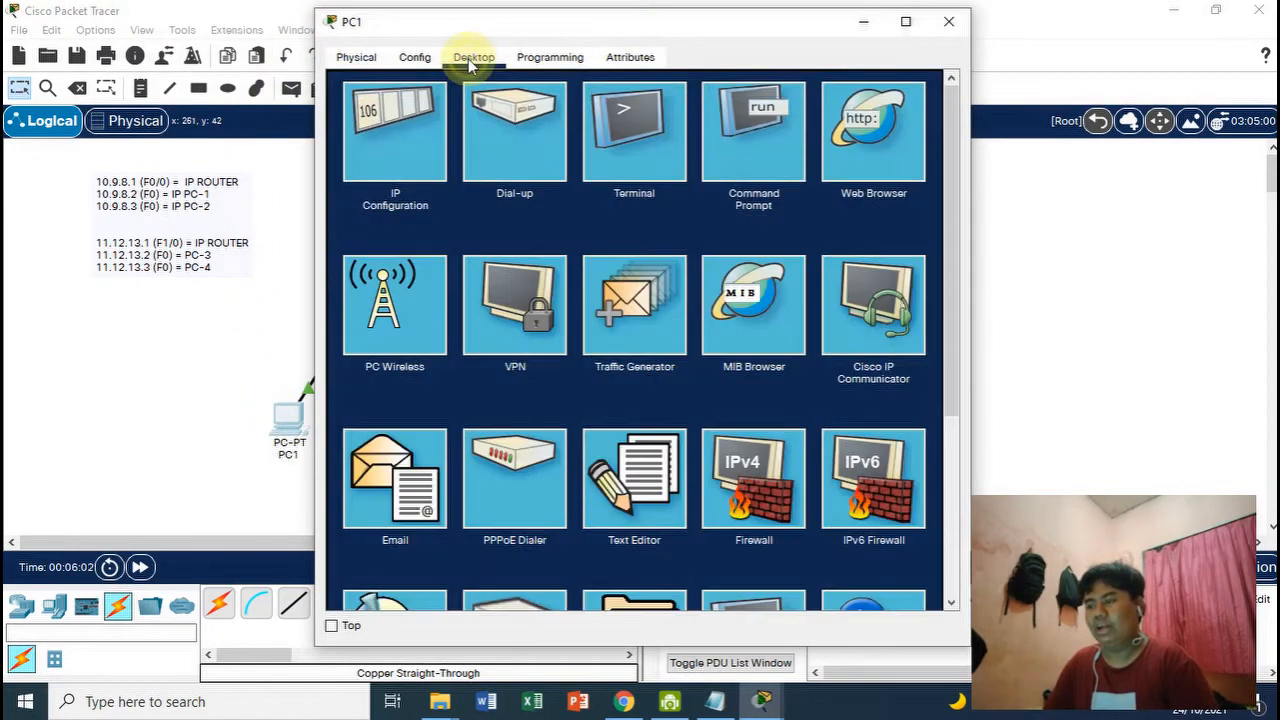
{"action": "left_click", "coordinate": [395, 148]}
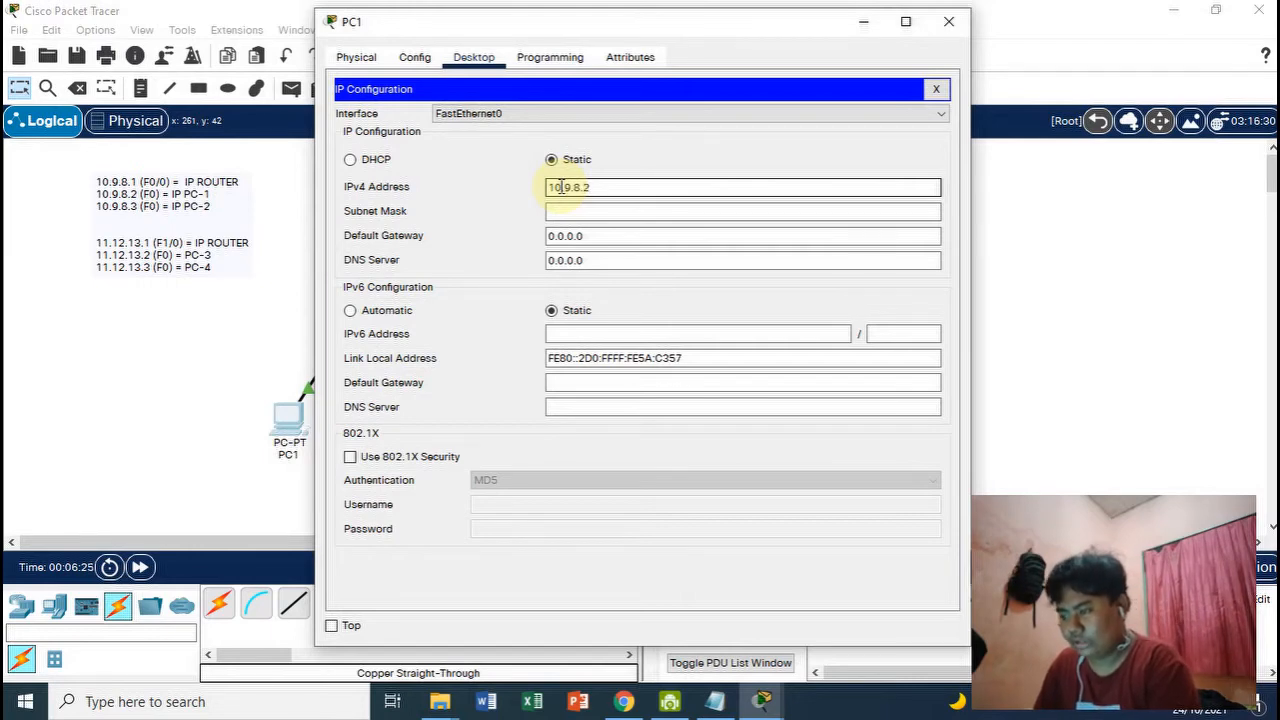
{"action": "key", "text": "Tab"}
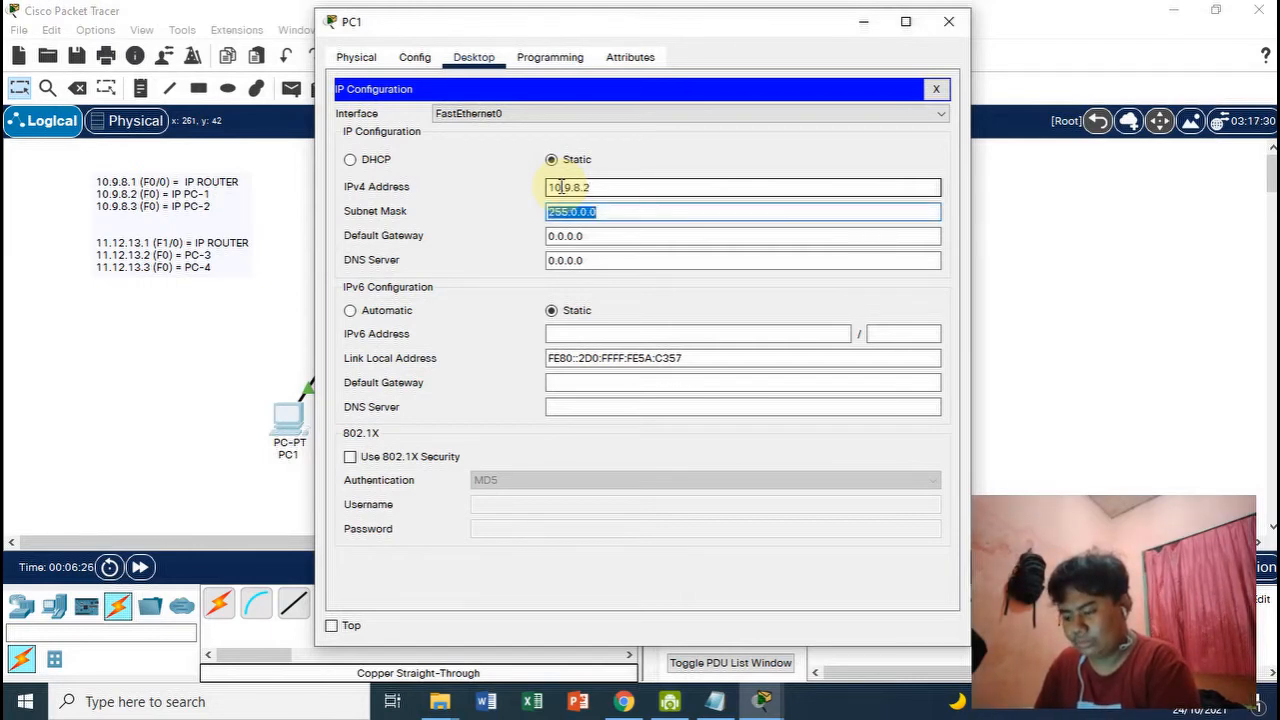
{"action": "type", "text": "255.255"}
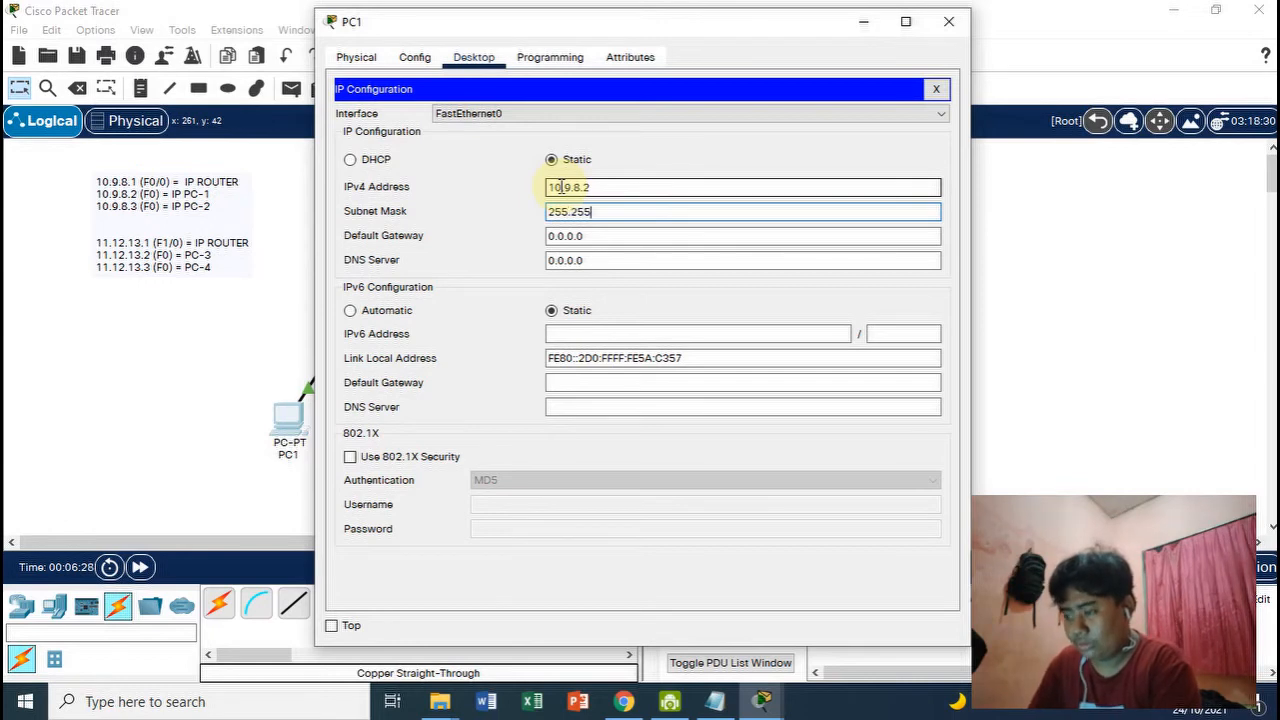
{"action": "type", "text": ".255"}
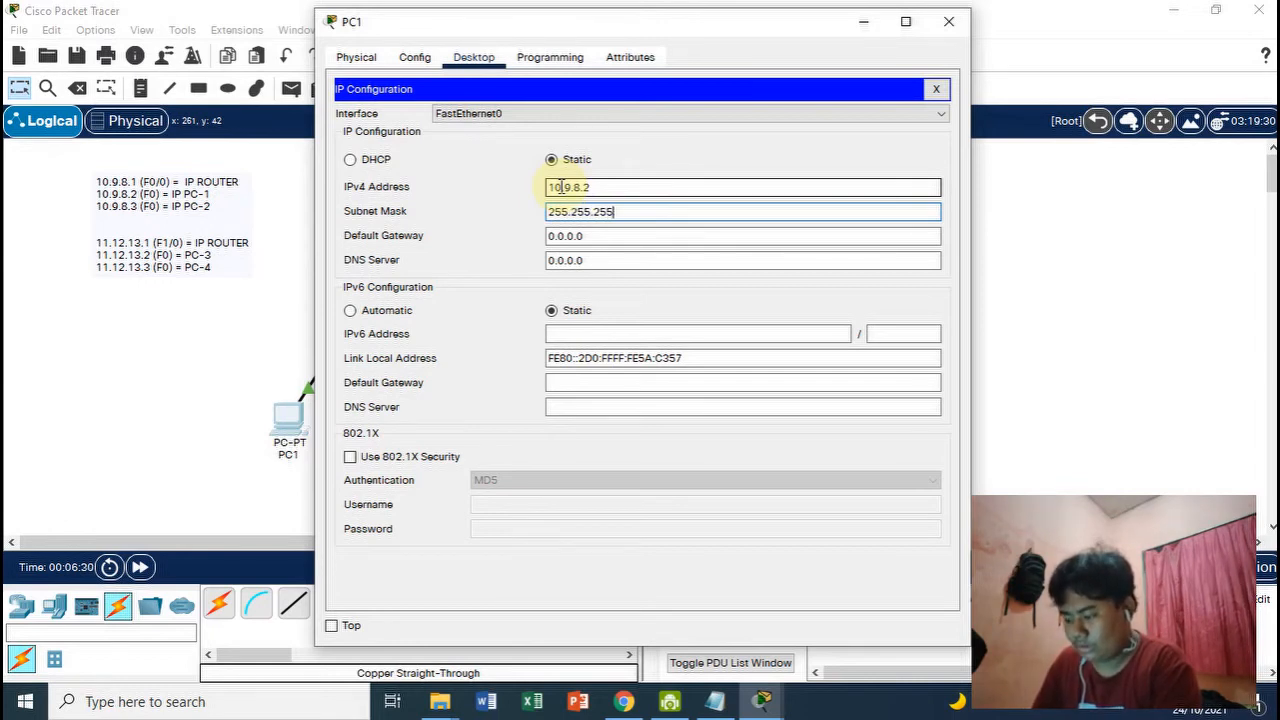
{"action": "type", "text": ".248"}
{"action": "key", "text": "Tab"}
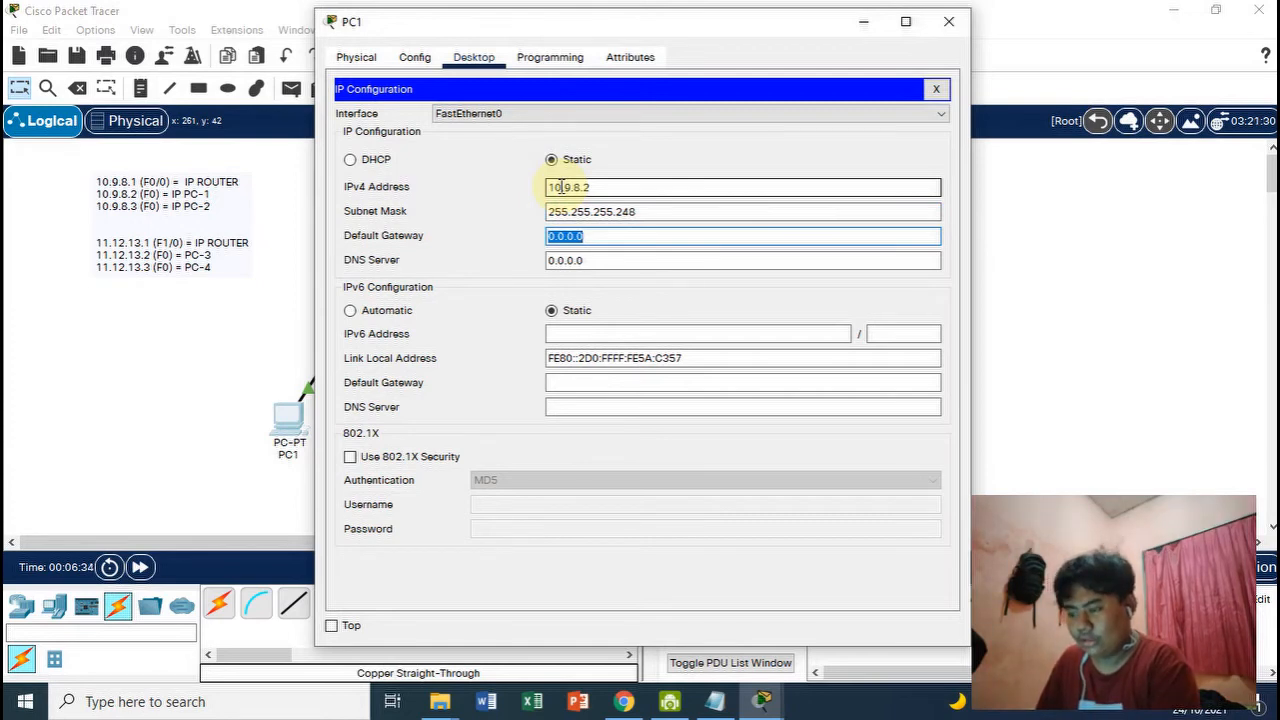
{"action": "type", "text": "10"}
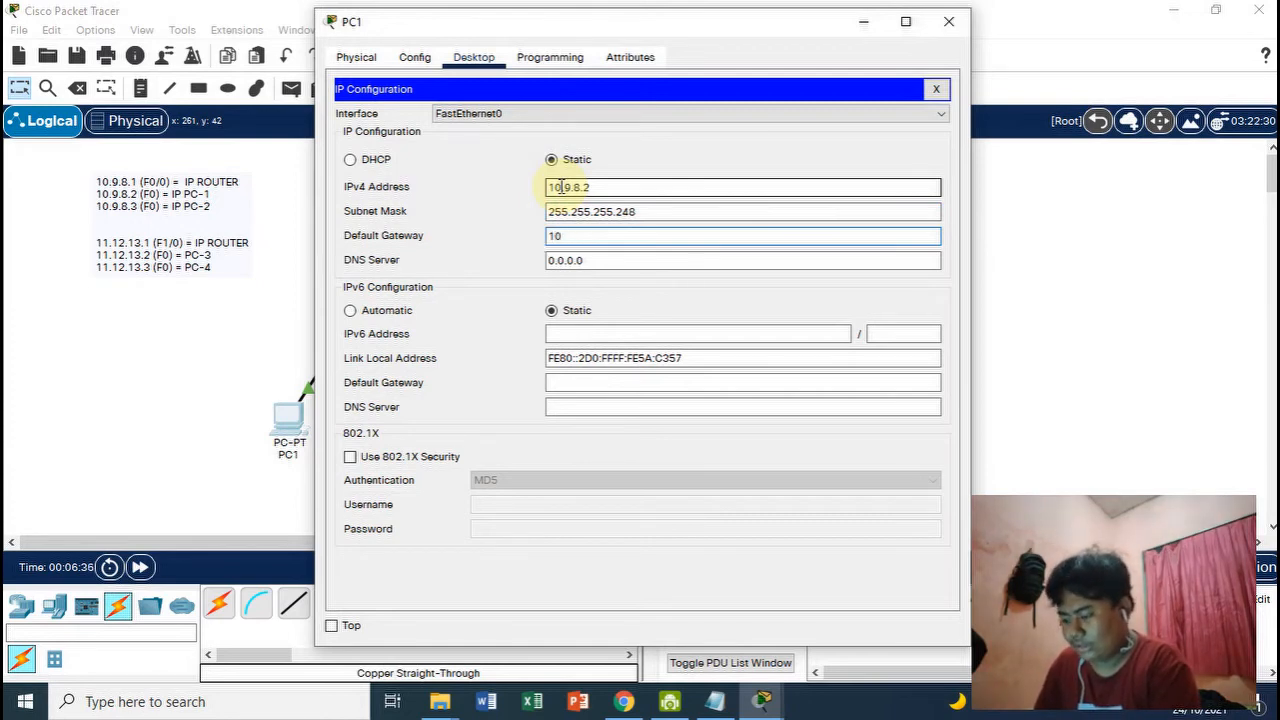
{"action": "type", "text": ".9.8.1"}
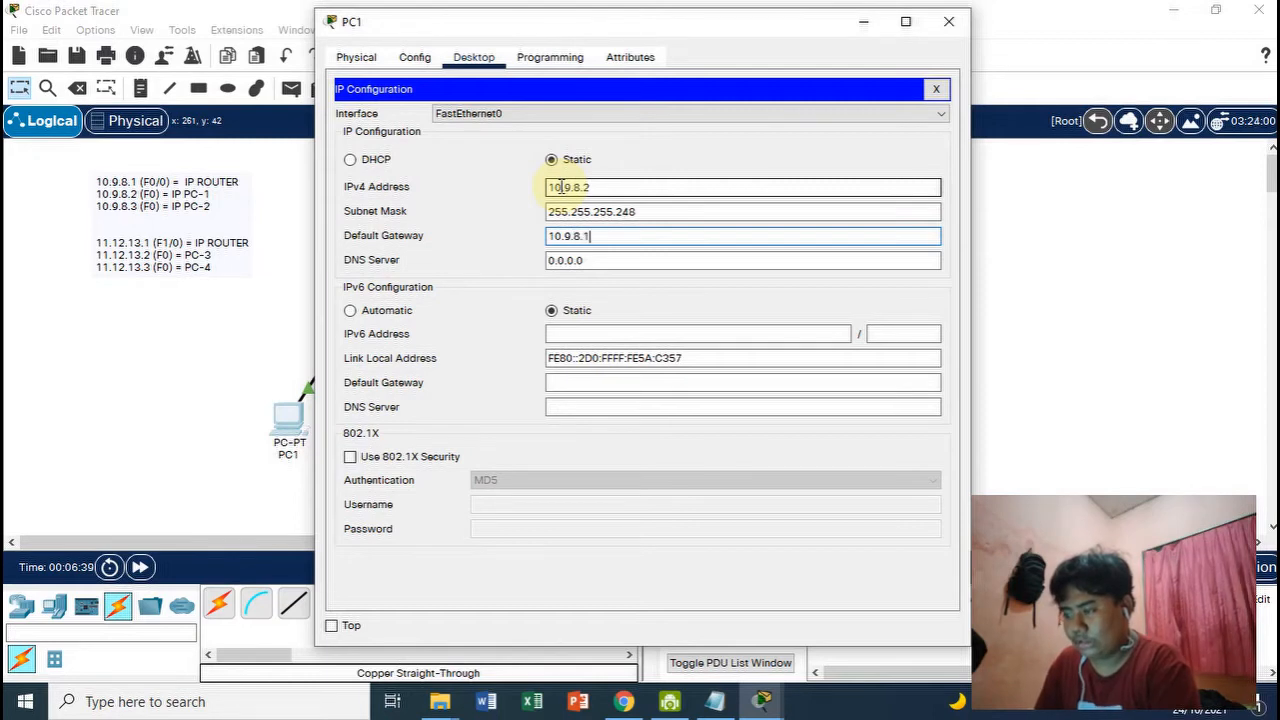
{"action": "key", "text": "Tab"}
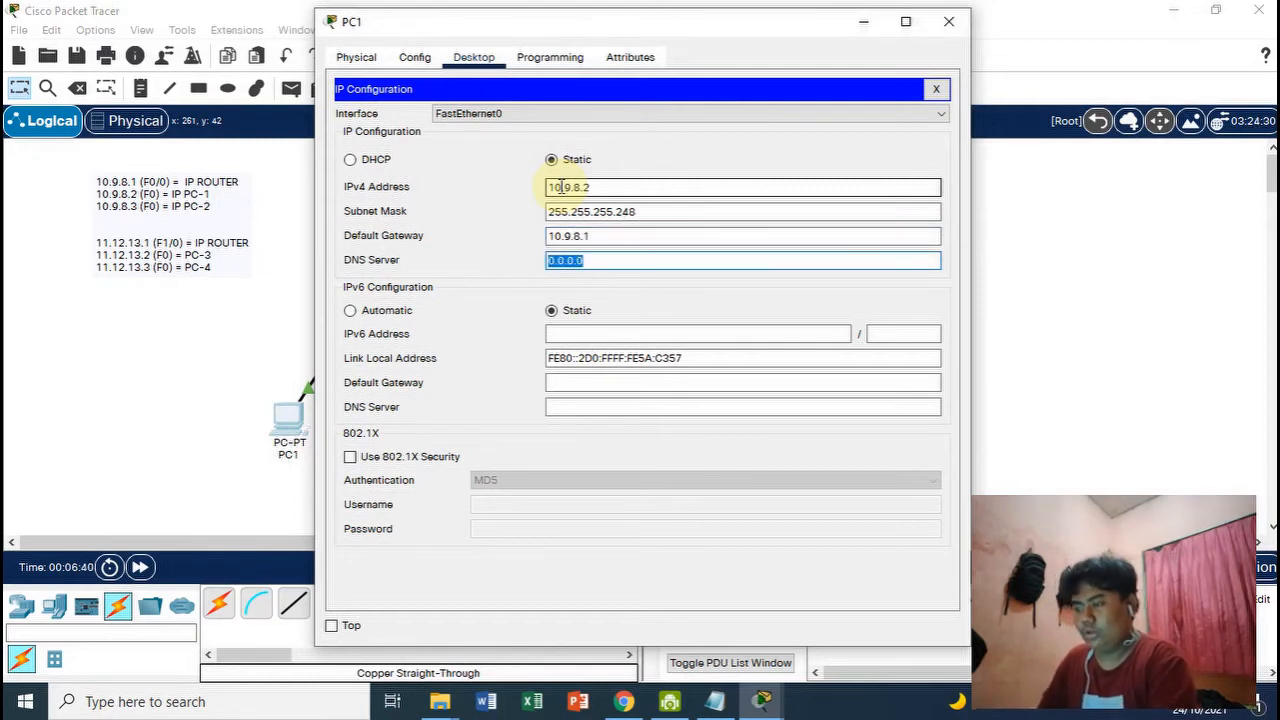
{"action": "left_click", "coordinate": [949, 25]}
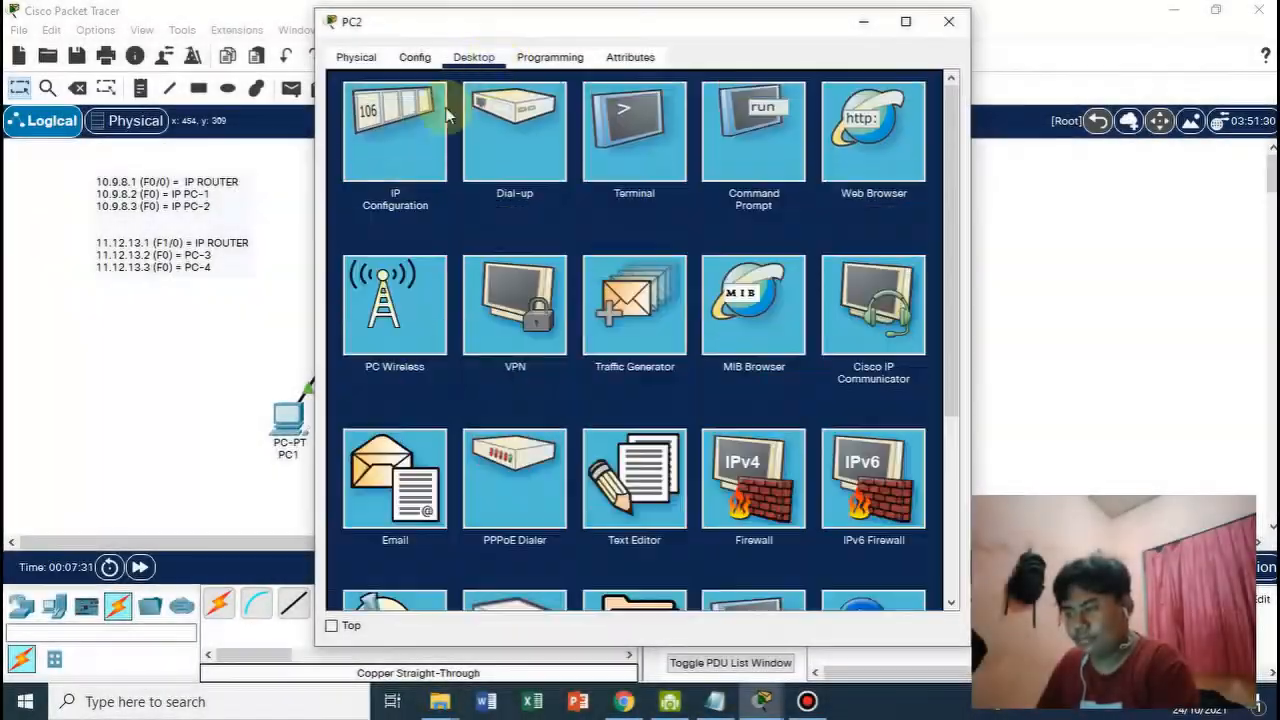
Configure PC2 with static IPv4 address 10.9.8.3, subnet mask 255.255.255.248 and default gateway 10.9.8.1.
{"action": "left_click", "coordinate": [441, 112]}
{"action": "left_click", "coordinate": [587, 188]}
{"action": "type", "text": "10.9.8."}
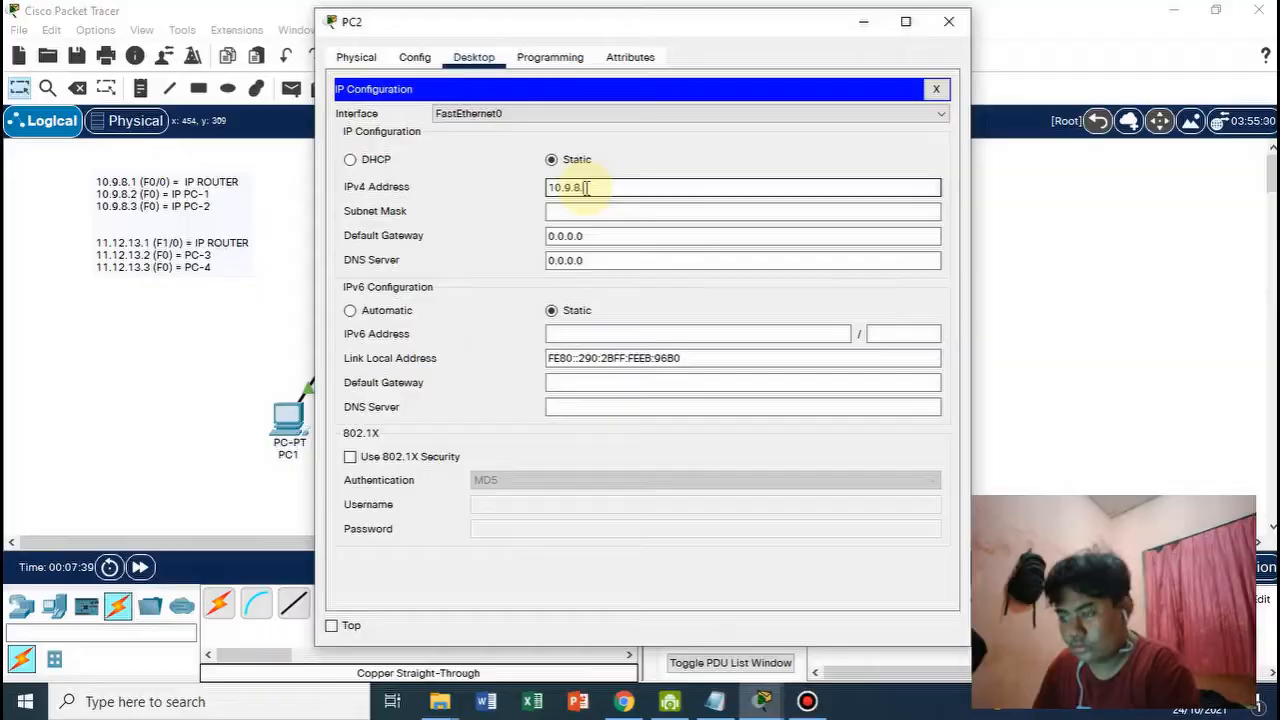
{"action": "type", "text": "3"}
{"action": "key", "text": "Tab"}
{"action": "type", "text": "255"}
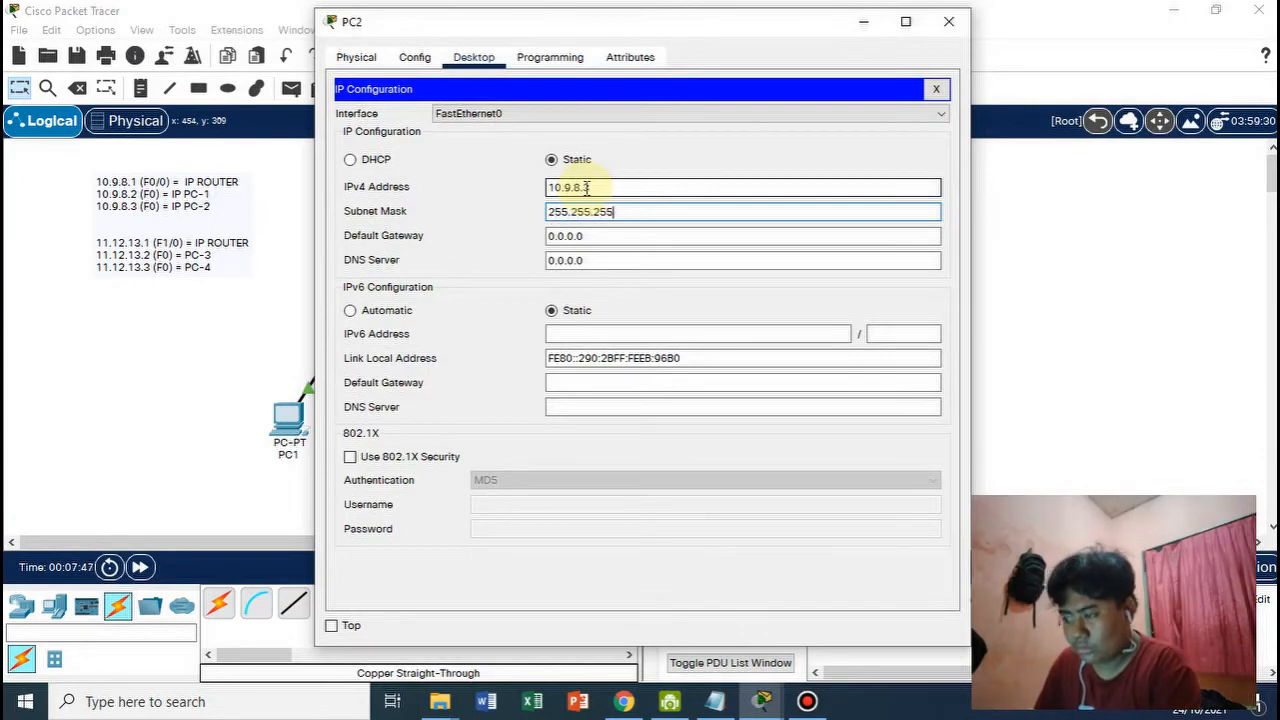
{"action": "type", "text": ".255.2"}
{"action": "type", "text": "48"}
{"action": "key", "text": "Tab"}
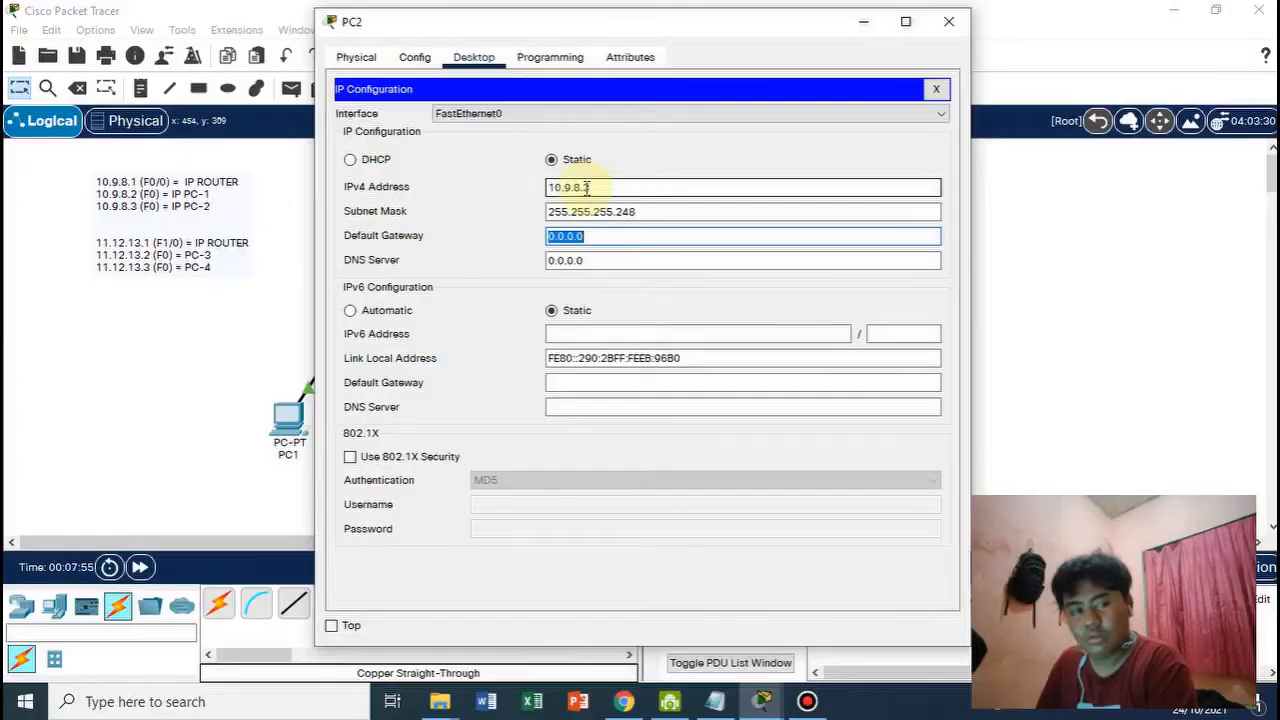
{"action": "type", "text": "10.9."}
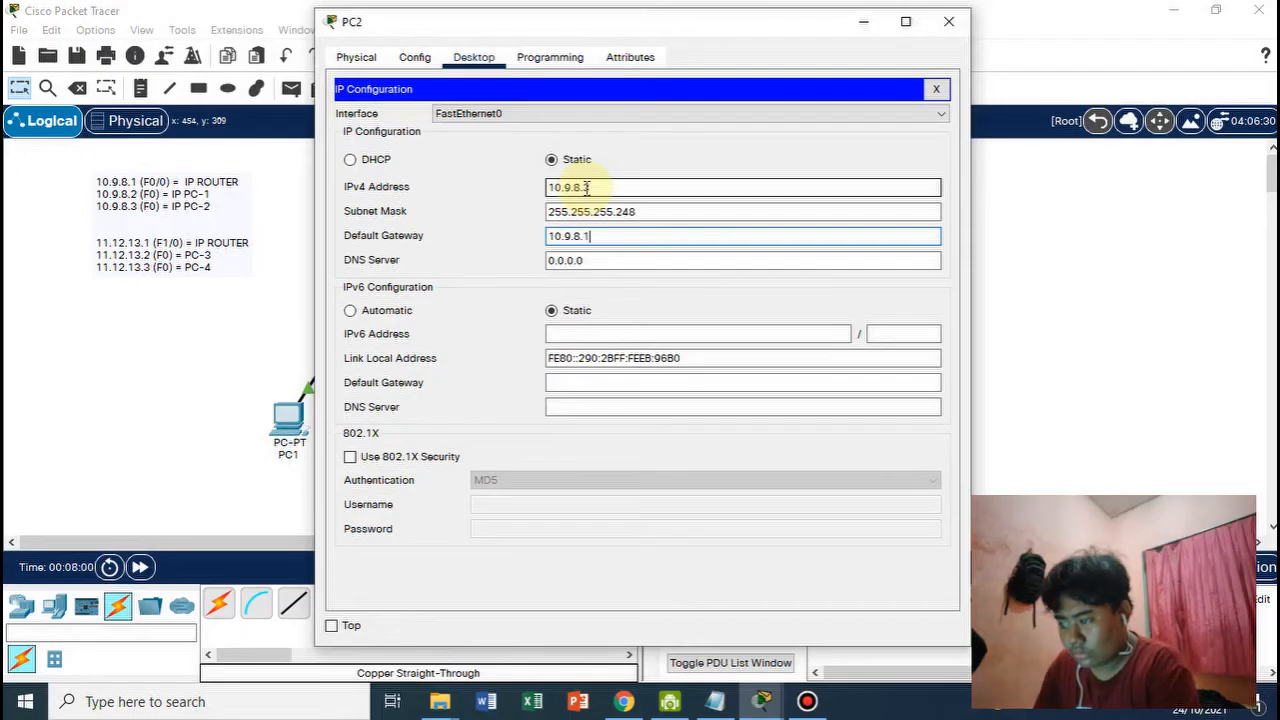
{"action": "key", "text": "Tab"}
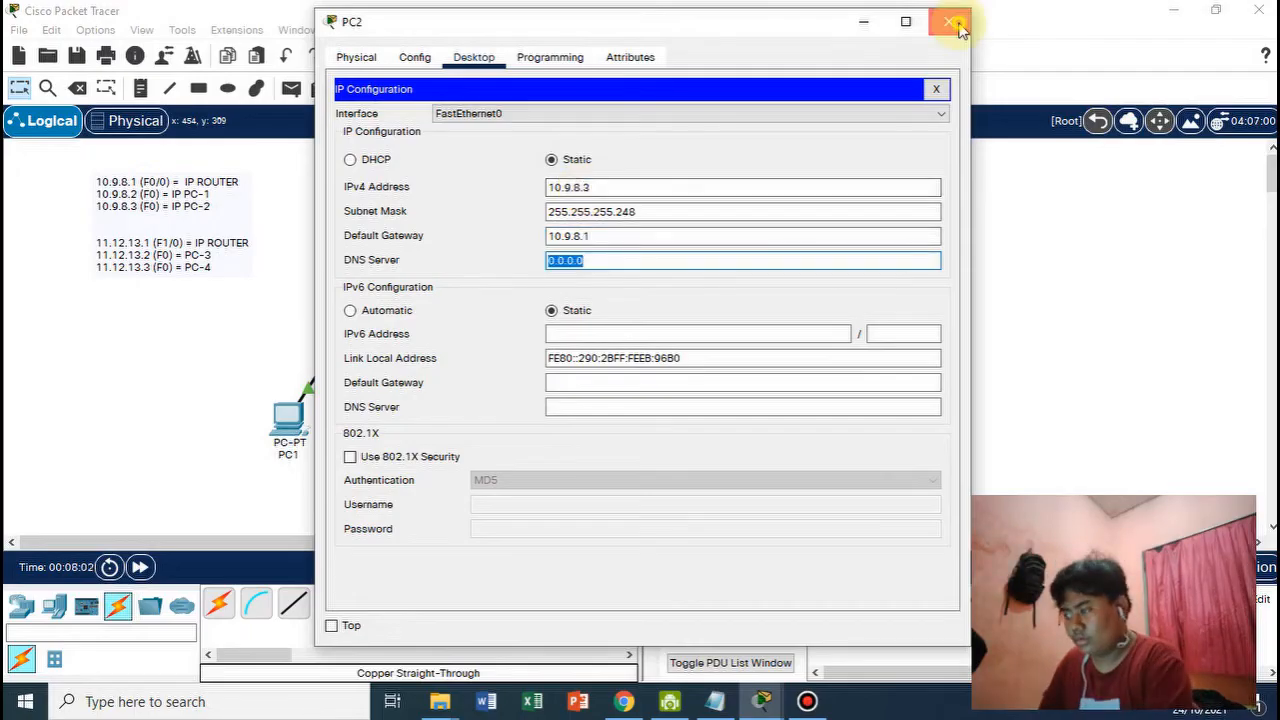
{"action": "left_click", "coordinate": [948, 21]}
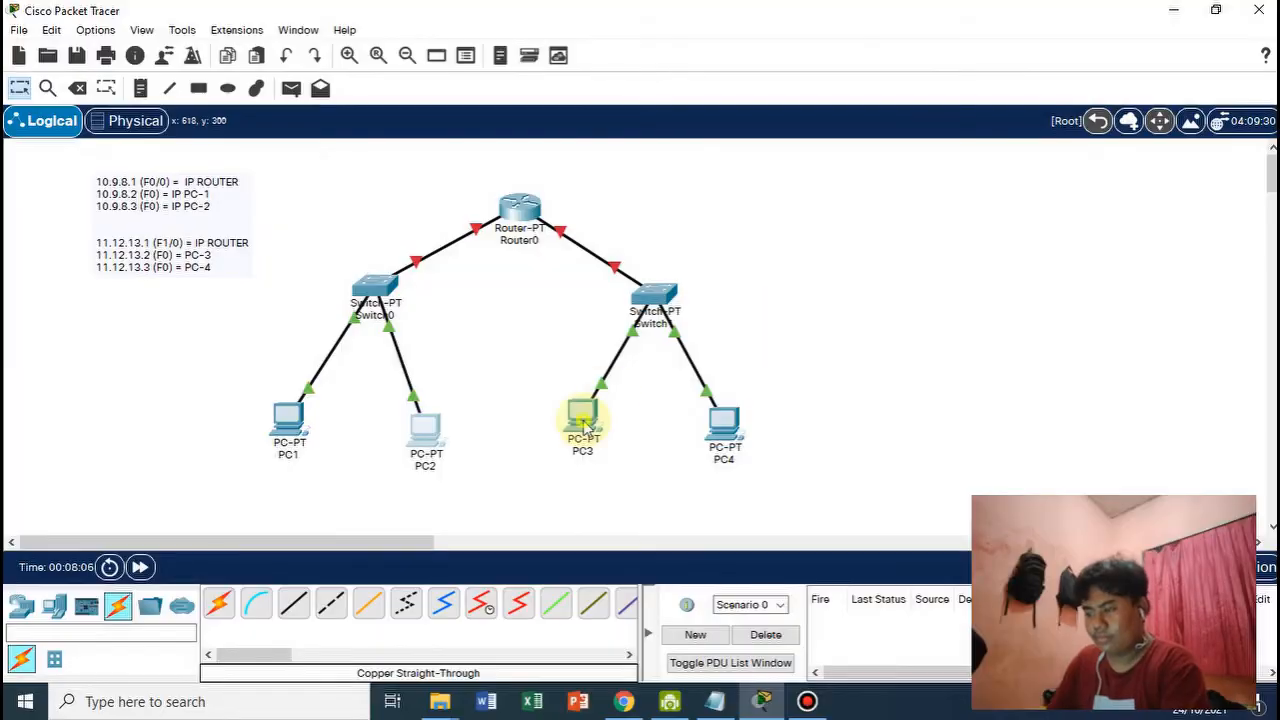
Configure PC3 with static IPv4 address 11.12.13.2, subnet mask 255.255.255.248 and default gateway 11.12.13.1.
{"action": "left_click", "coordinate": [583, 417]}
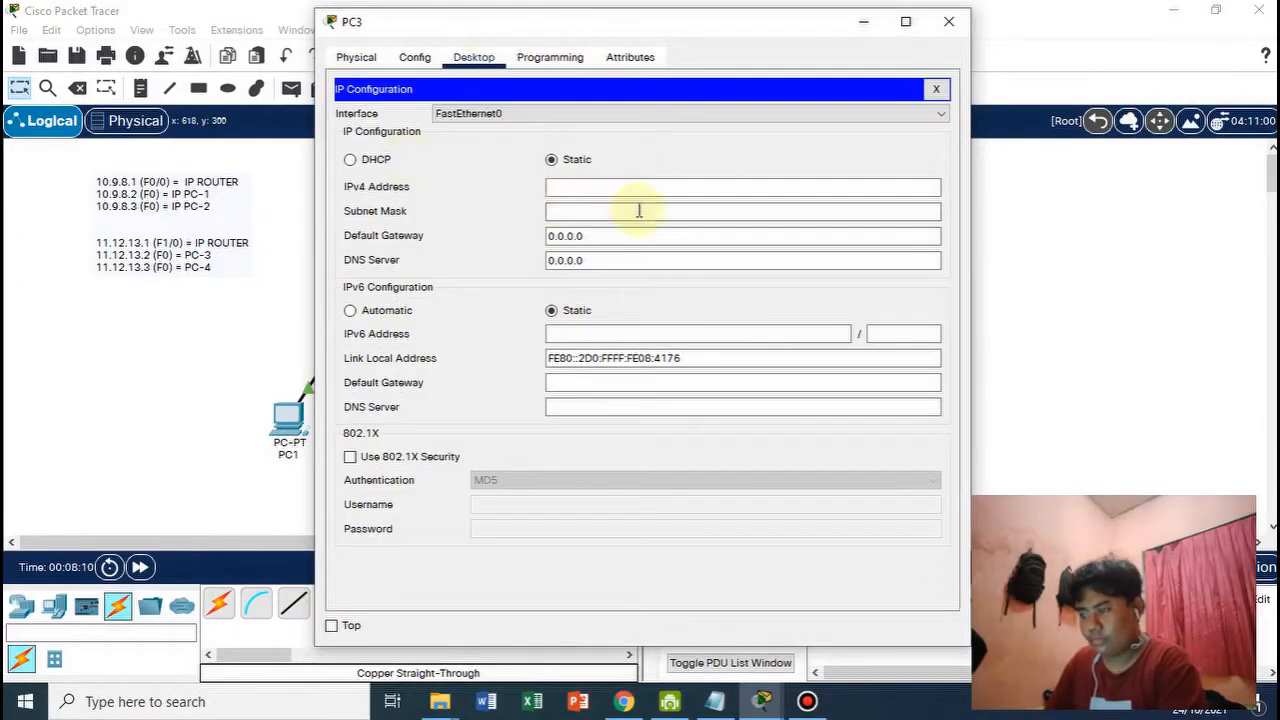
{"action": "left_click", "coordinate": [626, 187]}
{"action": "type", "text": "10.9.8"}
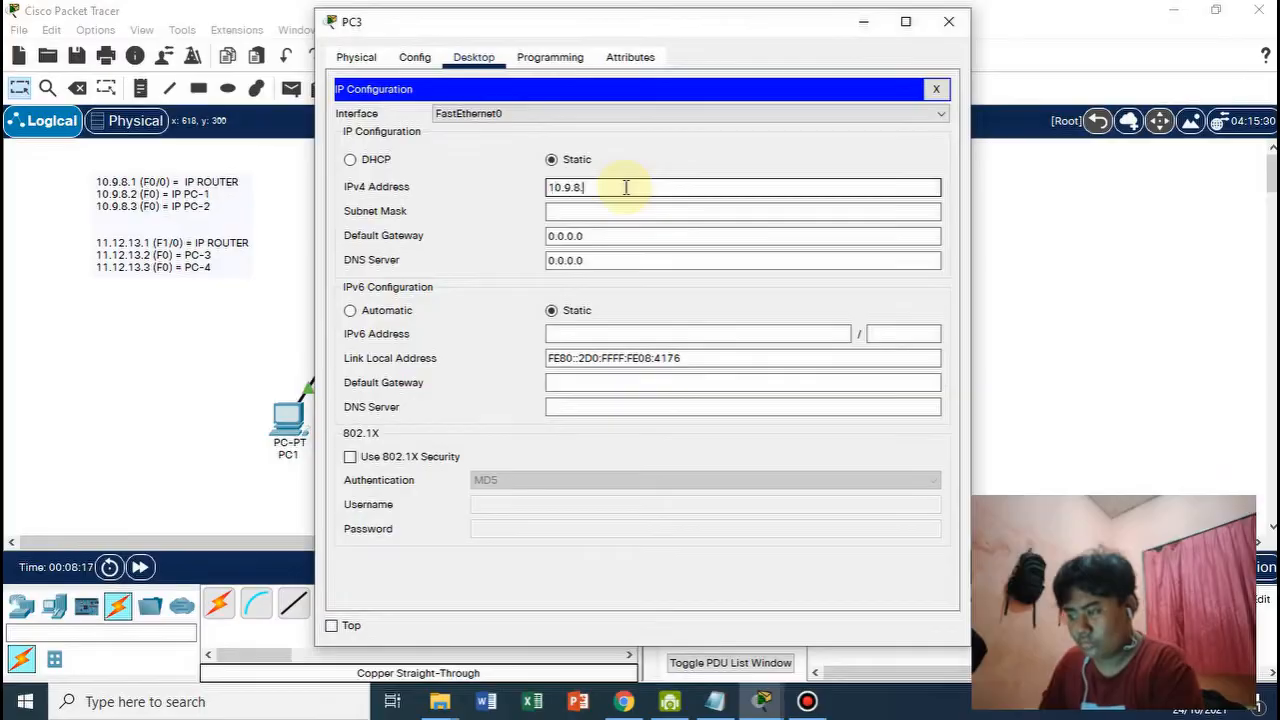
{"action": "type", "text": ".12.13.2"}
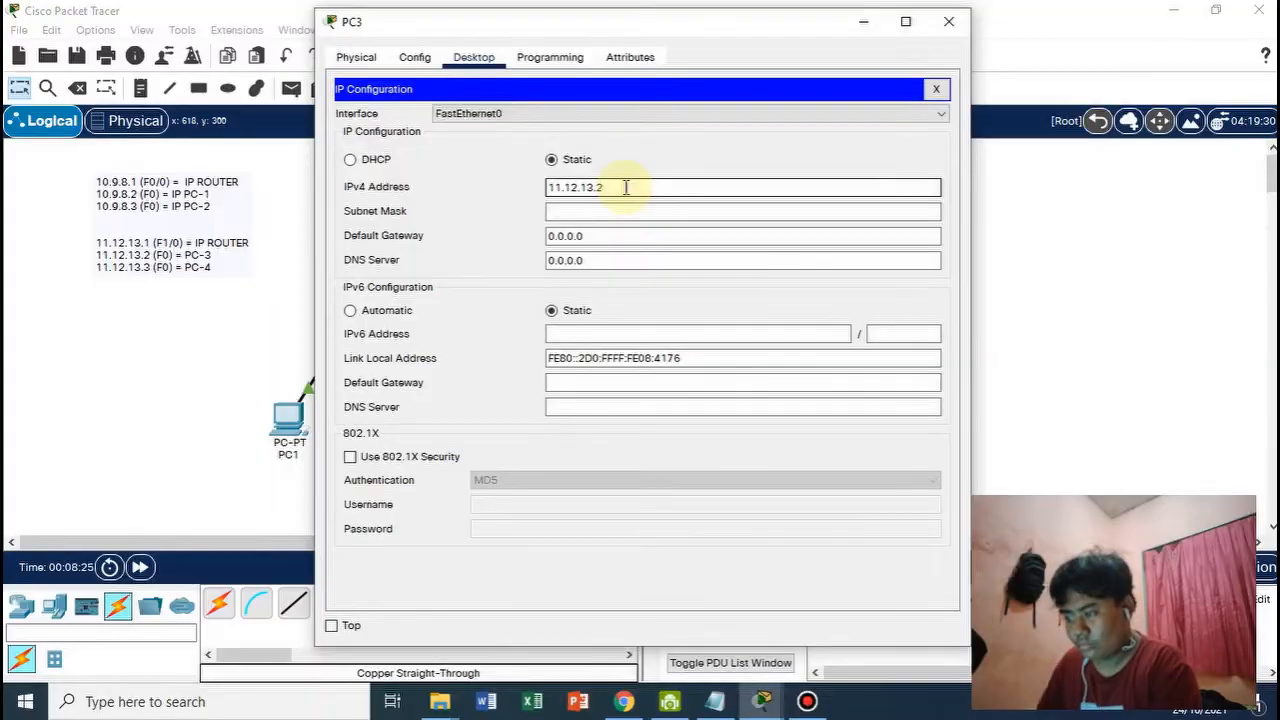
{"action": "left_click", "coordinate": [618, 210]}
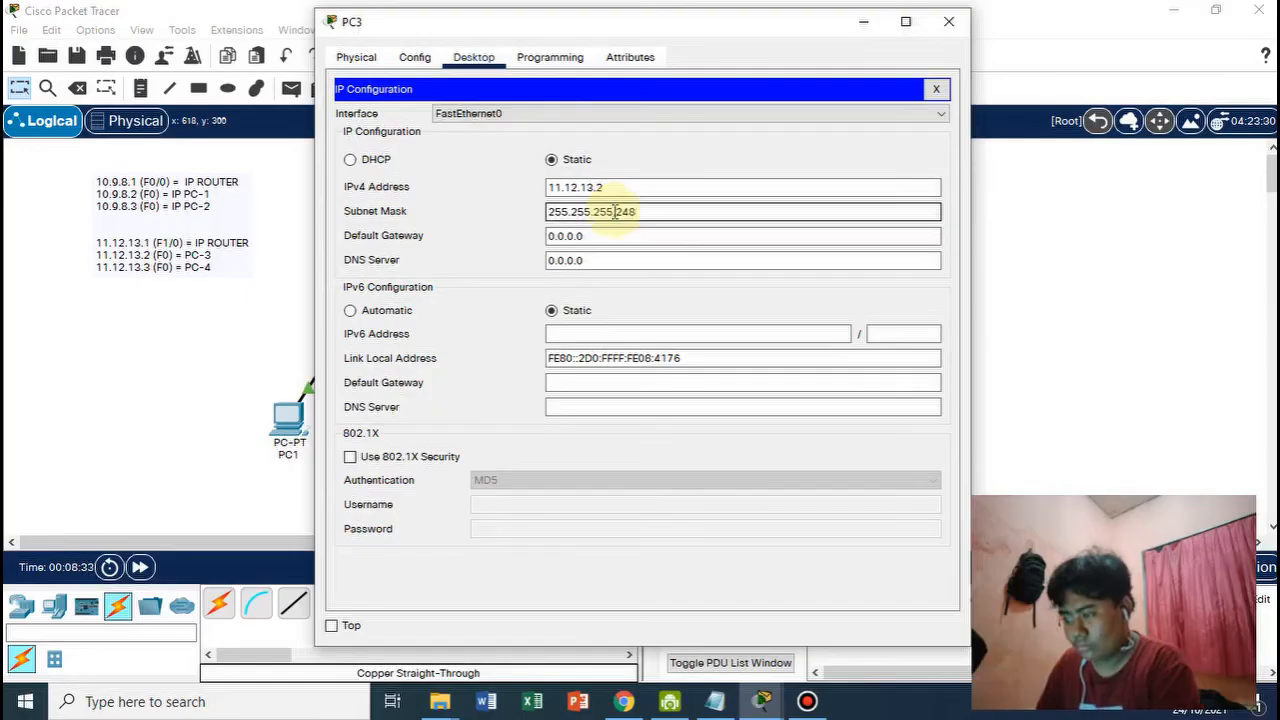
{"action": "left_click", "coordinate": [605, 236]}
{"action": "key", "text": "BackSpace"}
{"action": "key", "text": "BackSpace"}
{"action": "key", "text": "BackSpace"}
{"action": "key", "text": "BackSpace"}
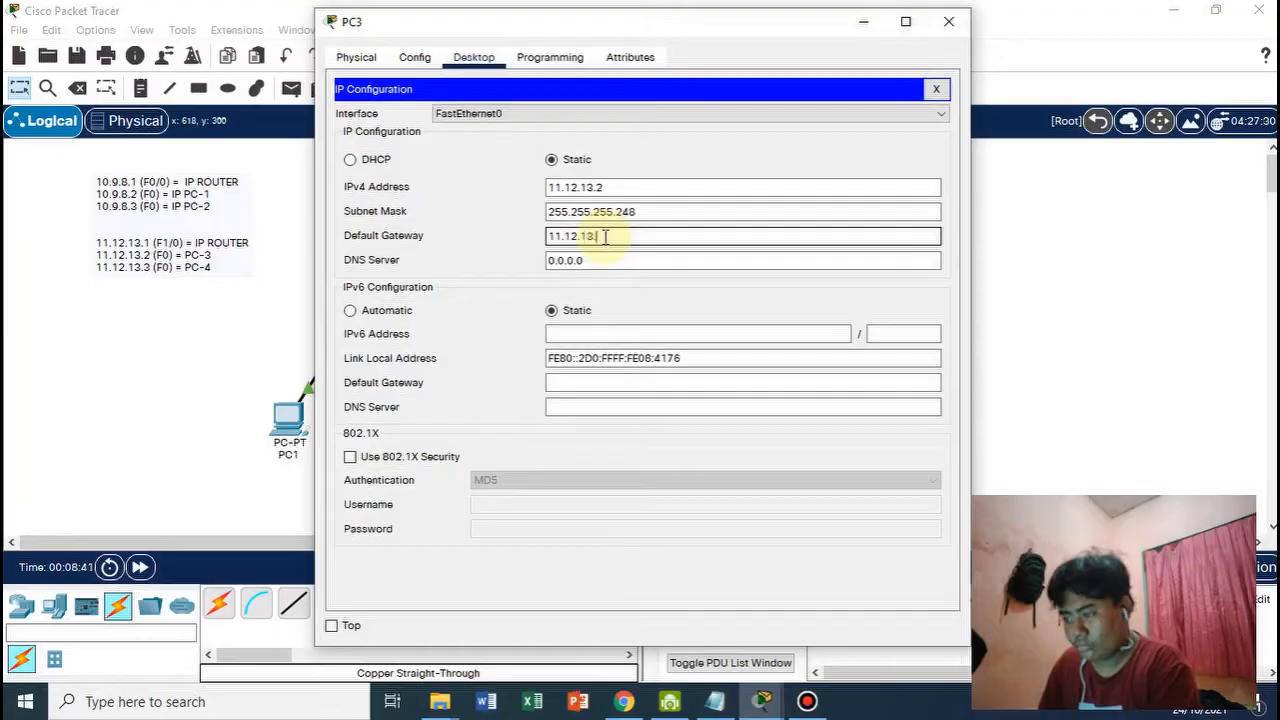
{"action": "type", "text": ".1"}
{"action": "left_click", "coordinate": [949, 21]}
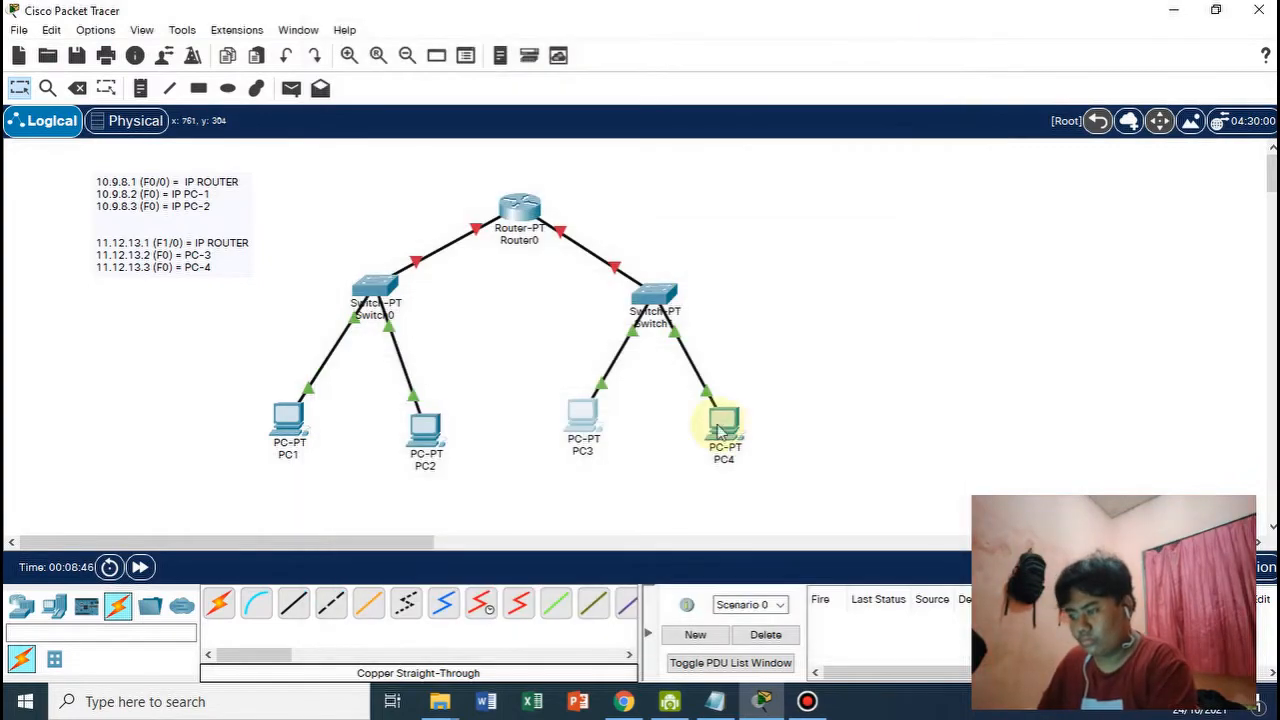
Configure PC4 with static IPv4 address 11.12.13.3, subnet mask 255.255.255.248 and the router address 11.12.13.1 as default gateway.
{"action": "left_click", "coordinate": [723, 423]}
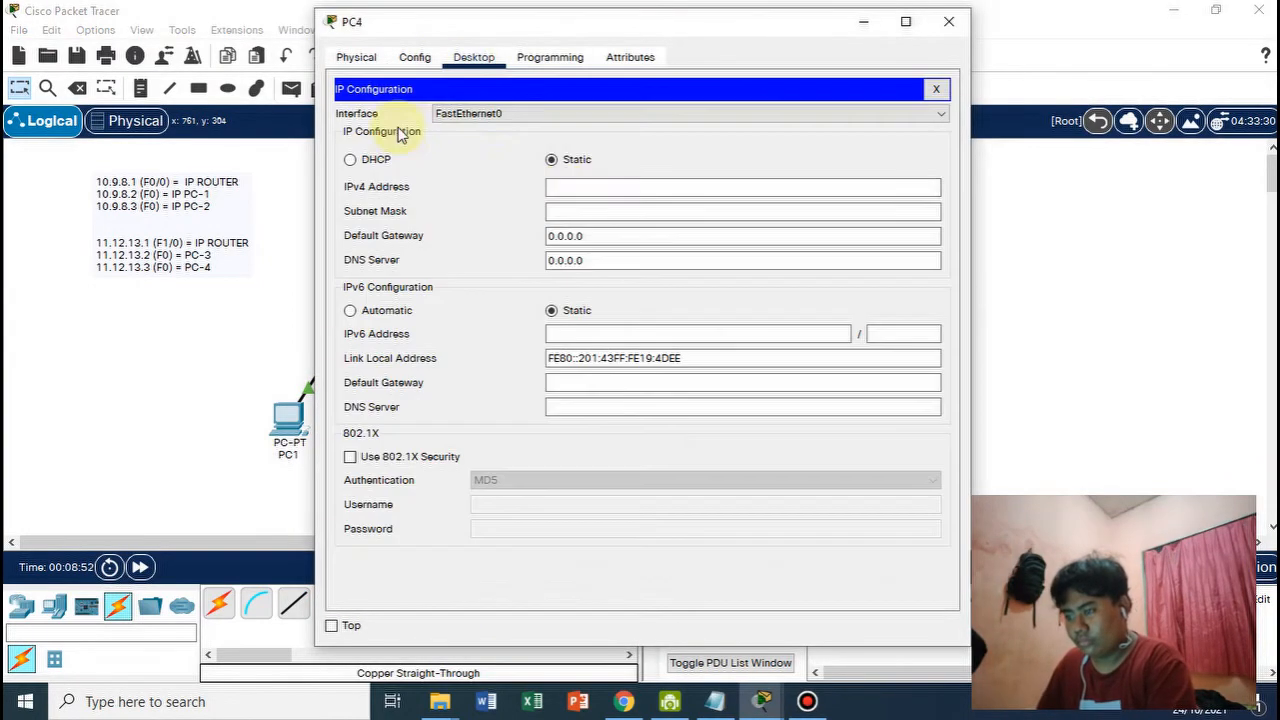
{"action": "left_click", "coordinate": [560, 187]}
{"action": "type", "text": "11.12.13"}
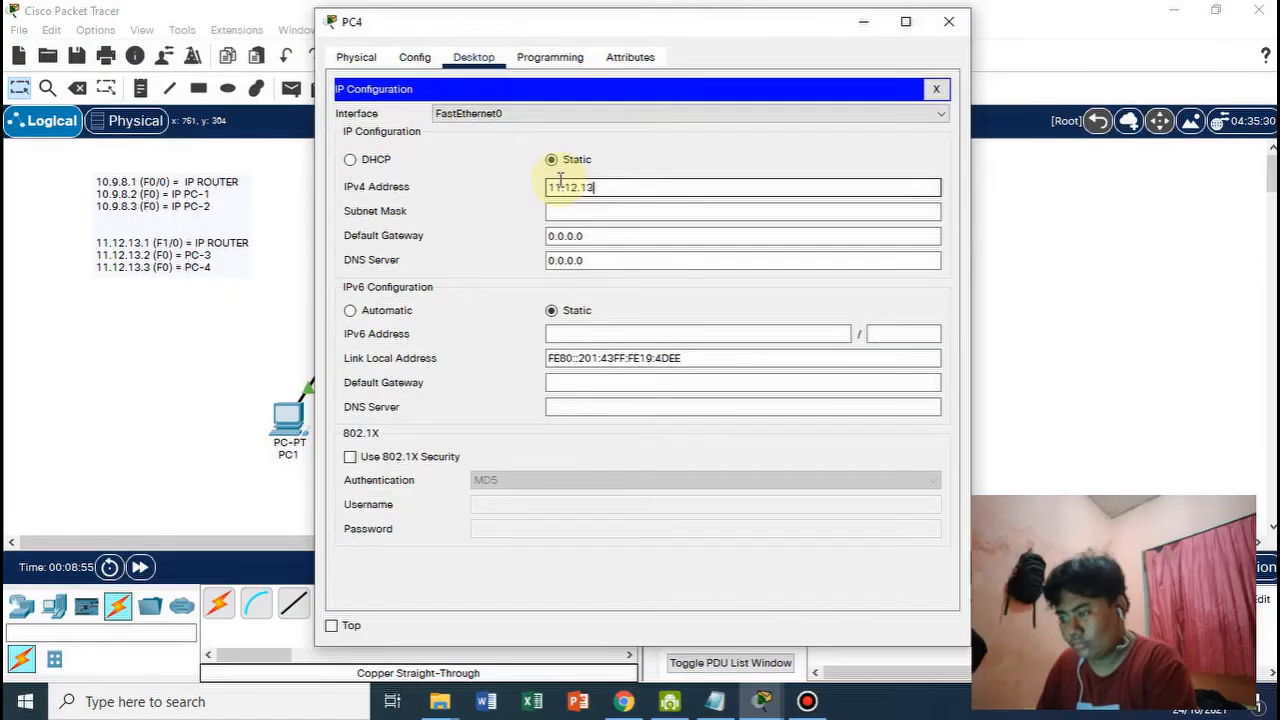
{"action": "type", "text": ".3"}
{"action": "key", "text": "Tab"}
{"action": "key", "text": "Tab"}
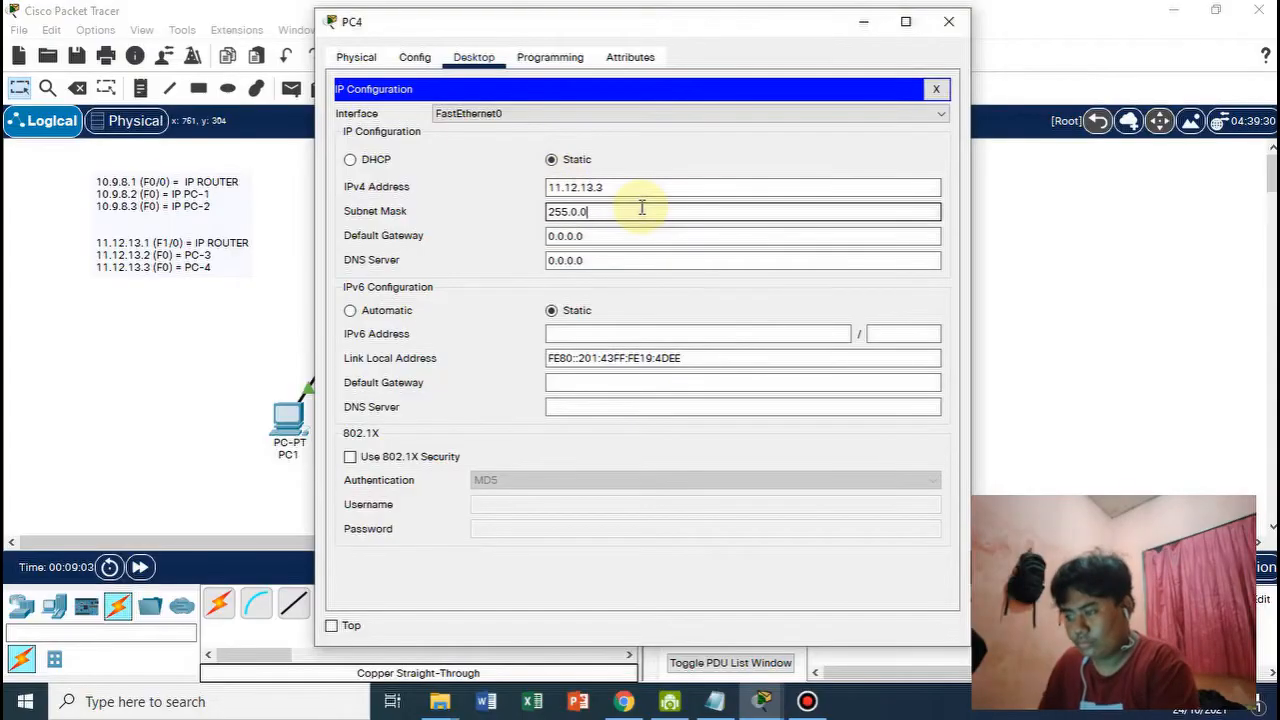
{"action": "type", "text": "8"}
{"action": "key", "text": "Tab"}
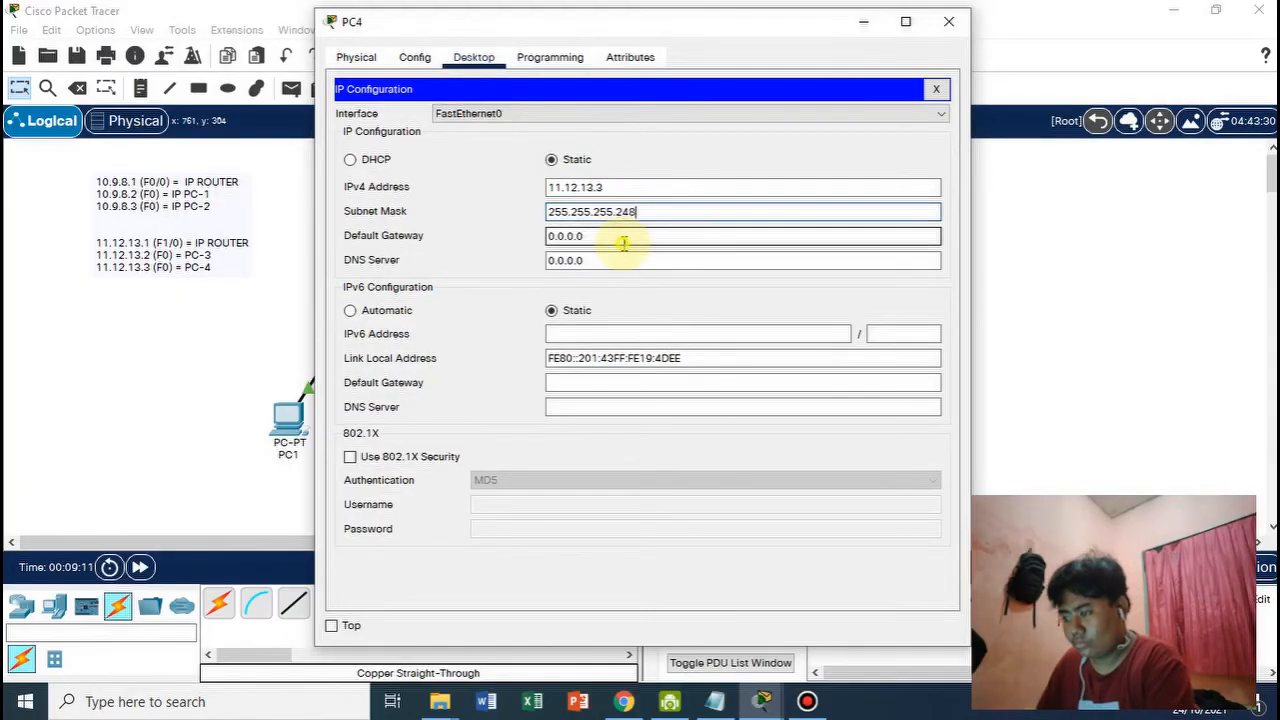
{"action": "type", "text": "11"}
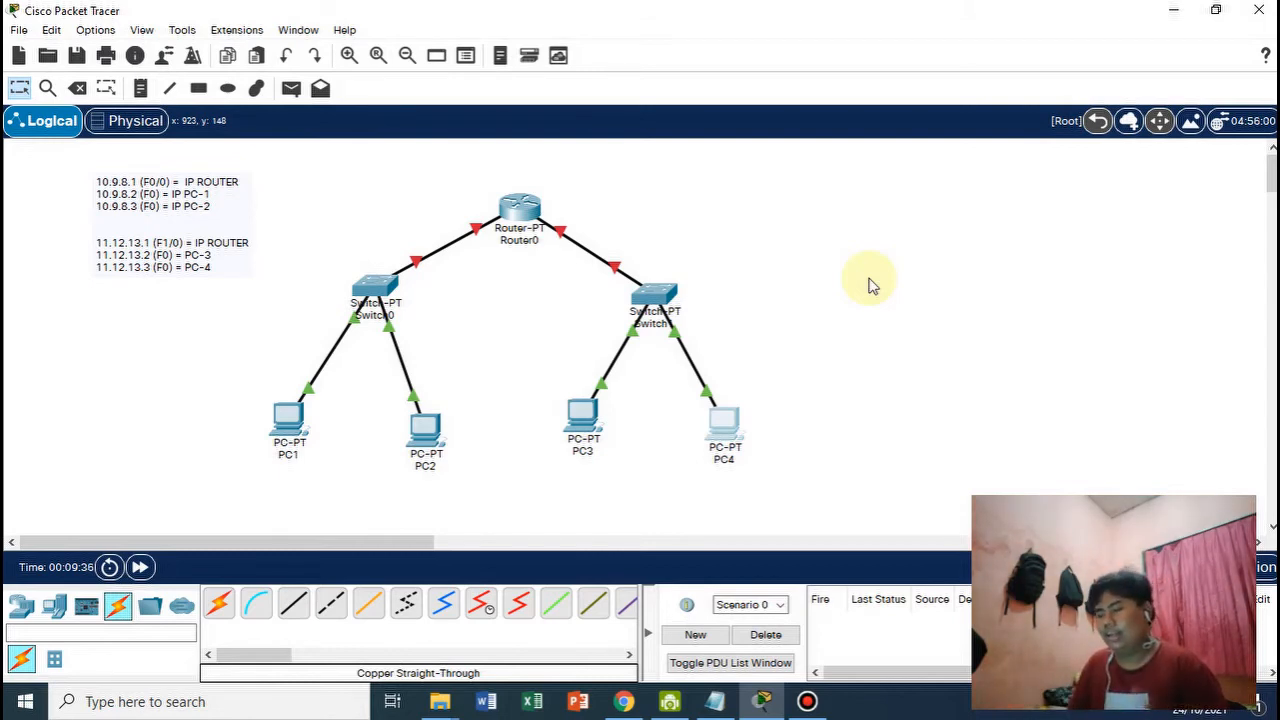
Set the IPv4 address of Router0's FastEthernet0/0 interface to 10.9.8.1.
{"action": "left_click", "coordinate": [522, 210]}
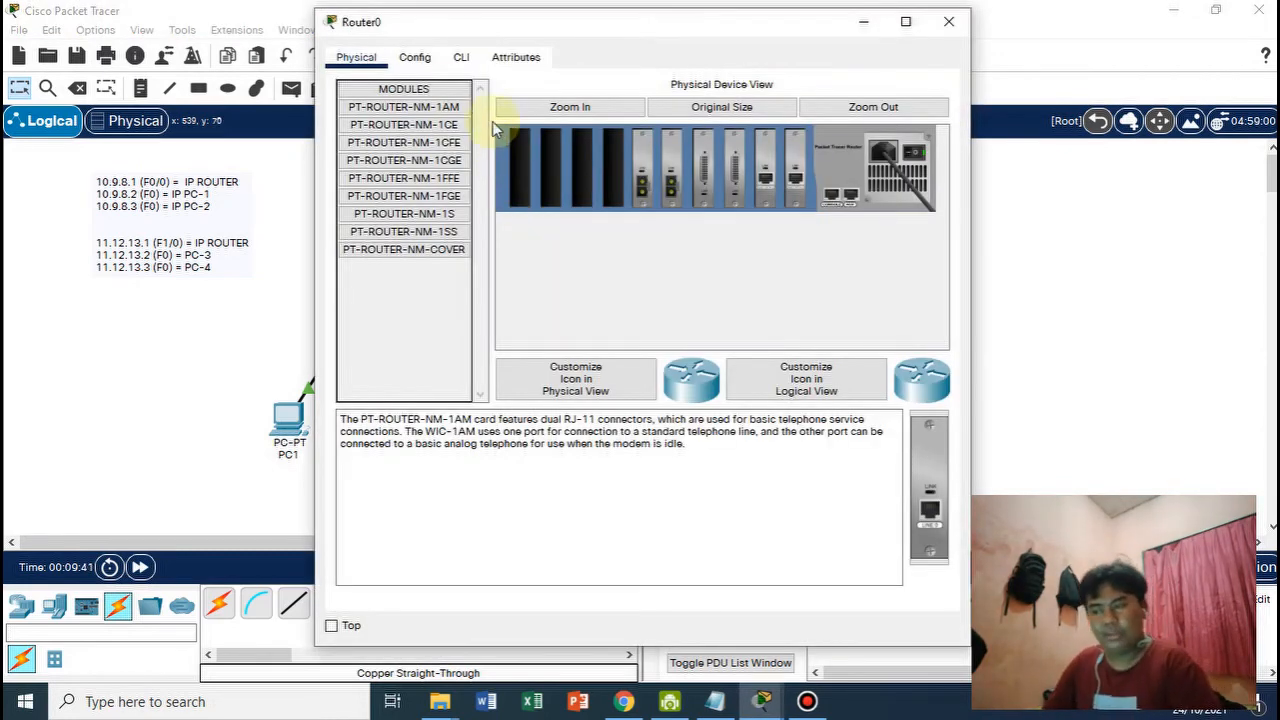
{"action": "left_click", "coordinate": [416, 59]}
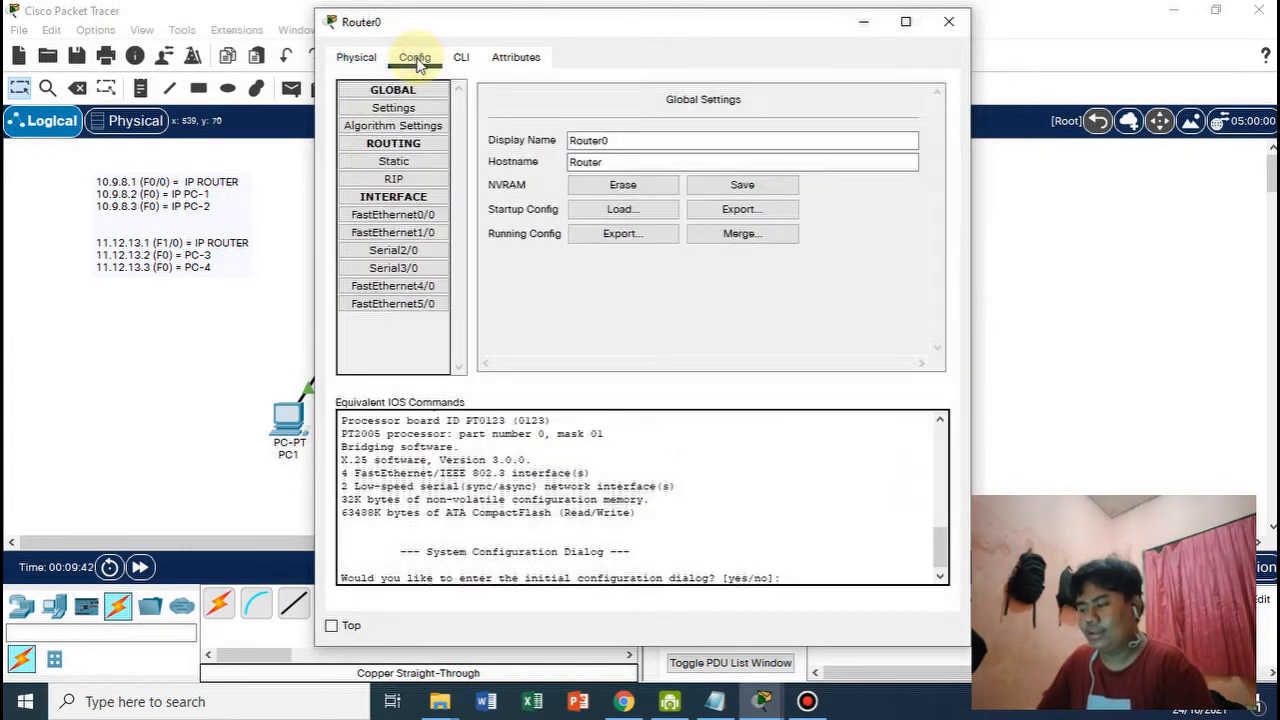
{"action": "left_click", "coordinate": [432, 218]}
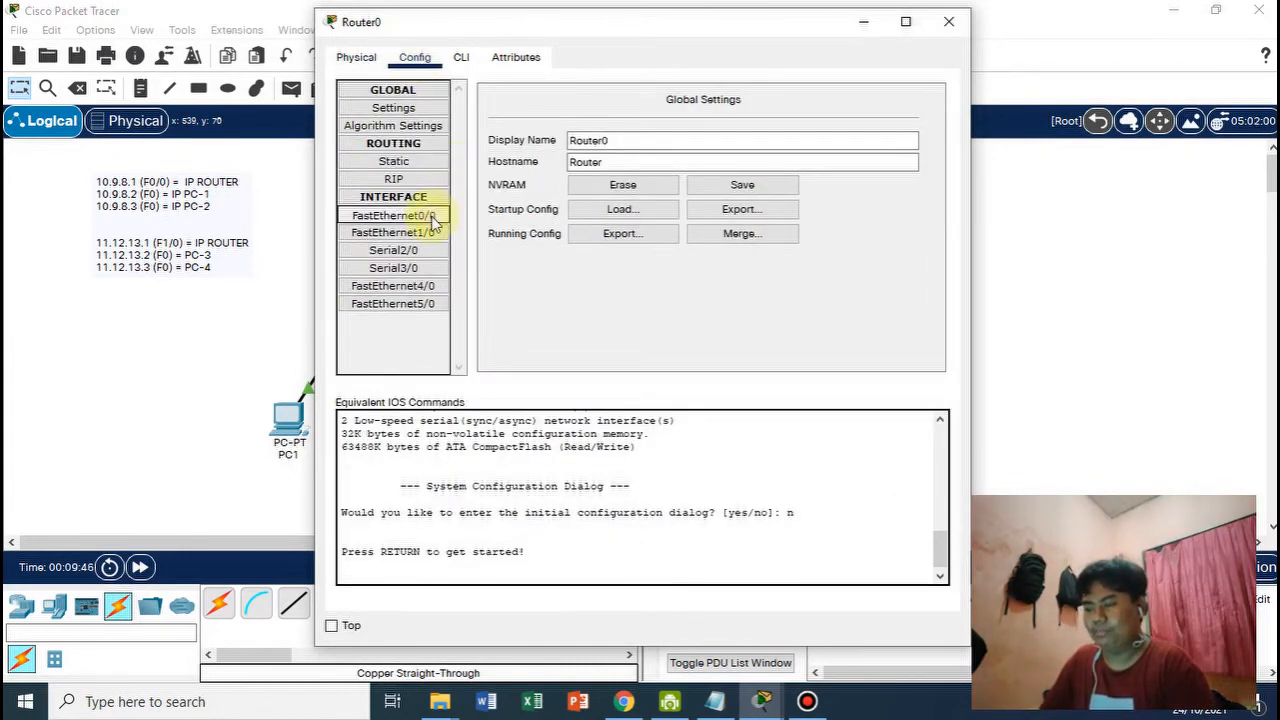
{"action": "left_click", "coordinate": [732, 220]}
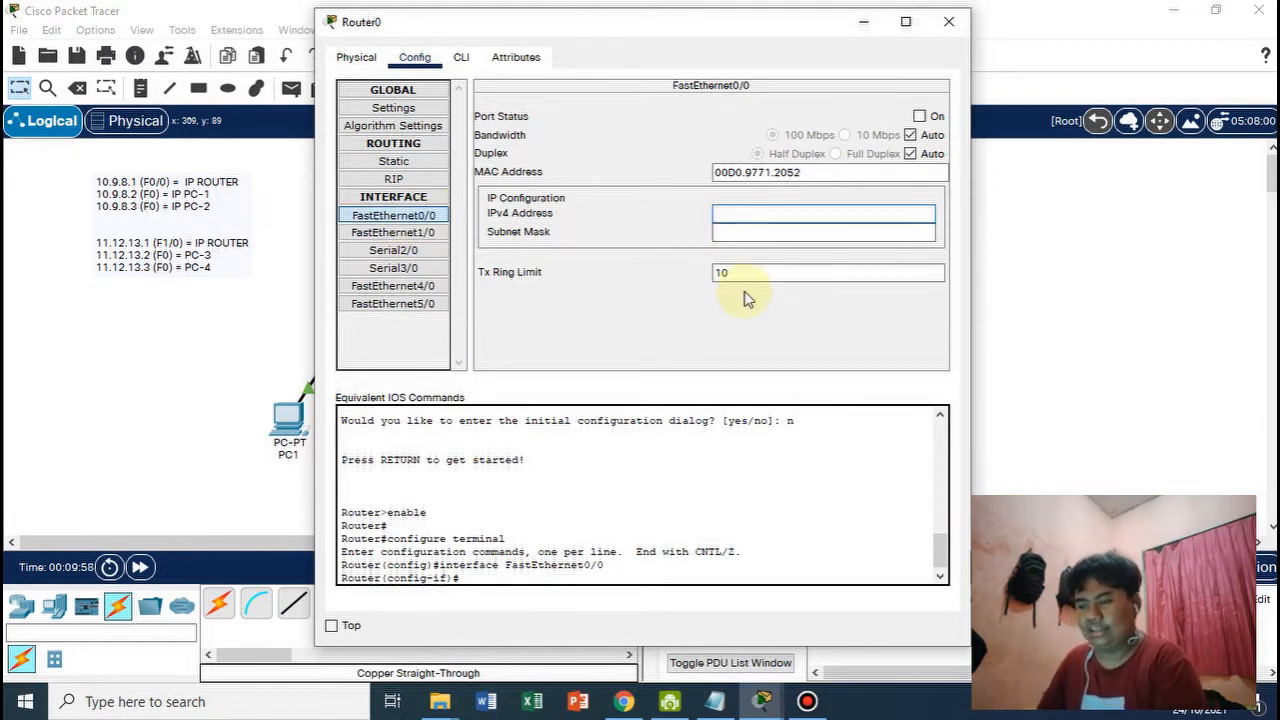
{"action": "type", "text": "10"}
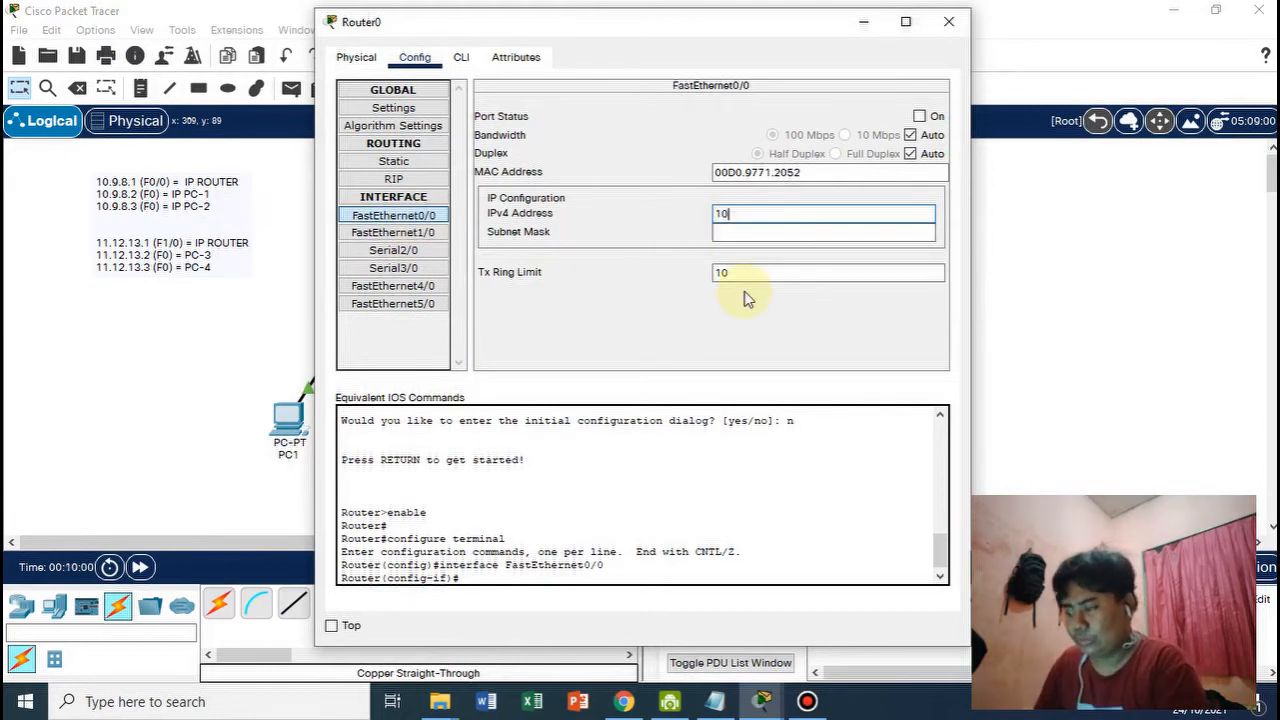
{"action": "type", "text": ".9.8.1"}
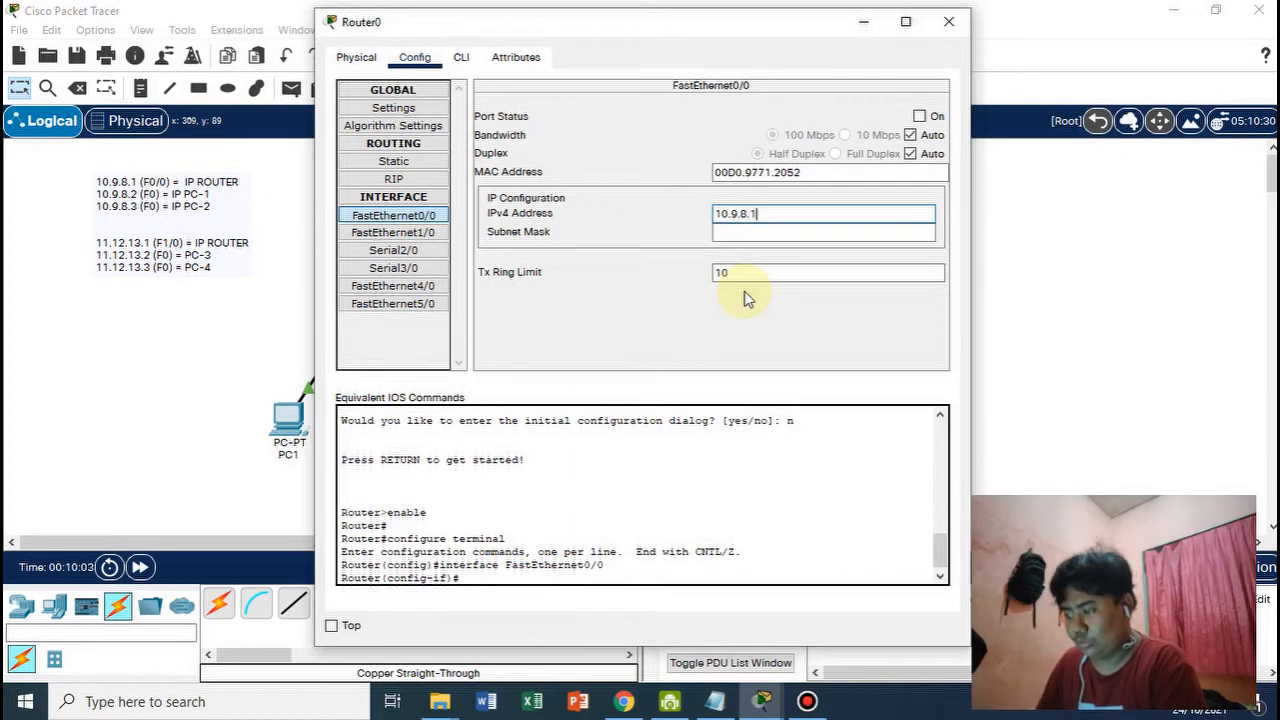
Set the FastEthernet0/0 subnet mask to 255.255.255.248 and turn the port on.
{"action": "left_click", "coordinate": [785, 233]}
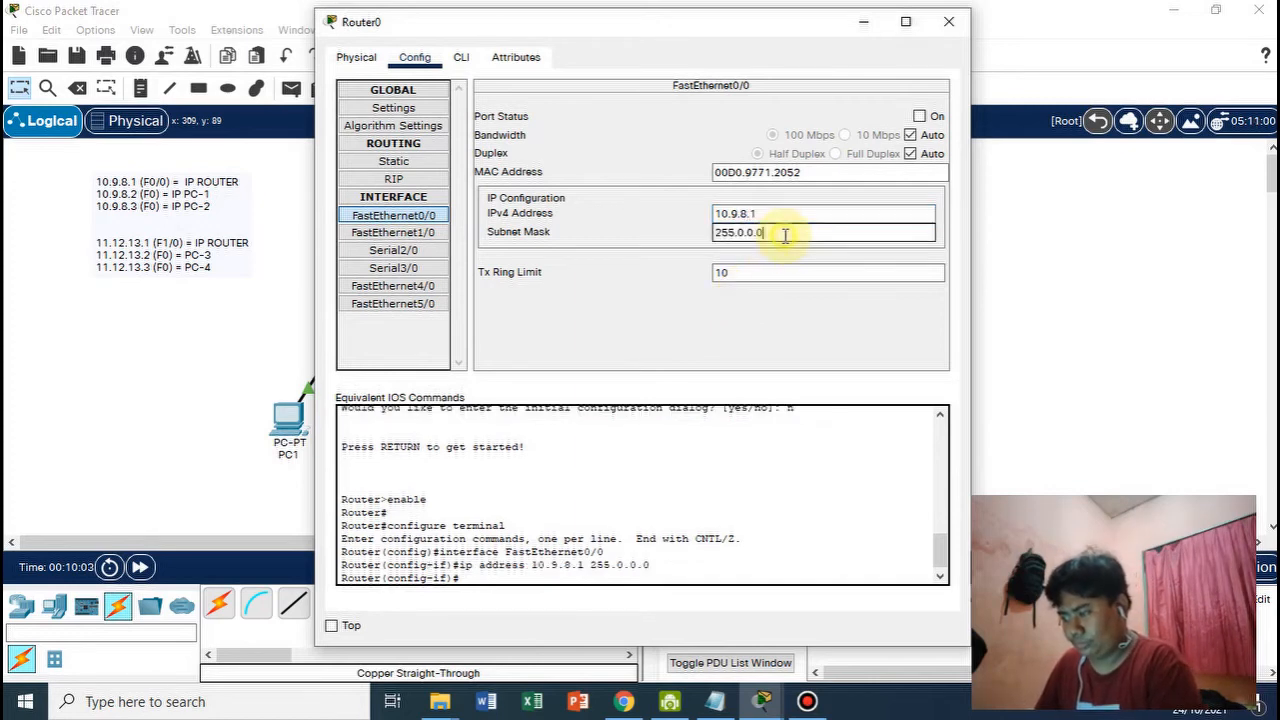
{"action": "key", "text": "BackSpace"}
{"action": "key", "text": "BackSpace"}
{"action": "key", "text": "BackSpace"}
{"action": "key", "text": "BackSpace"}
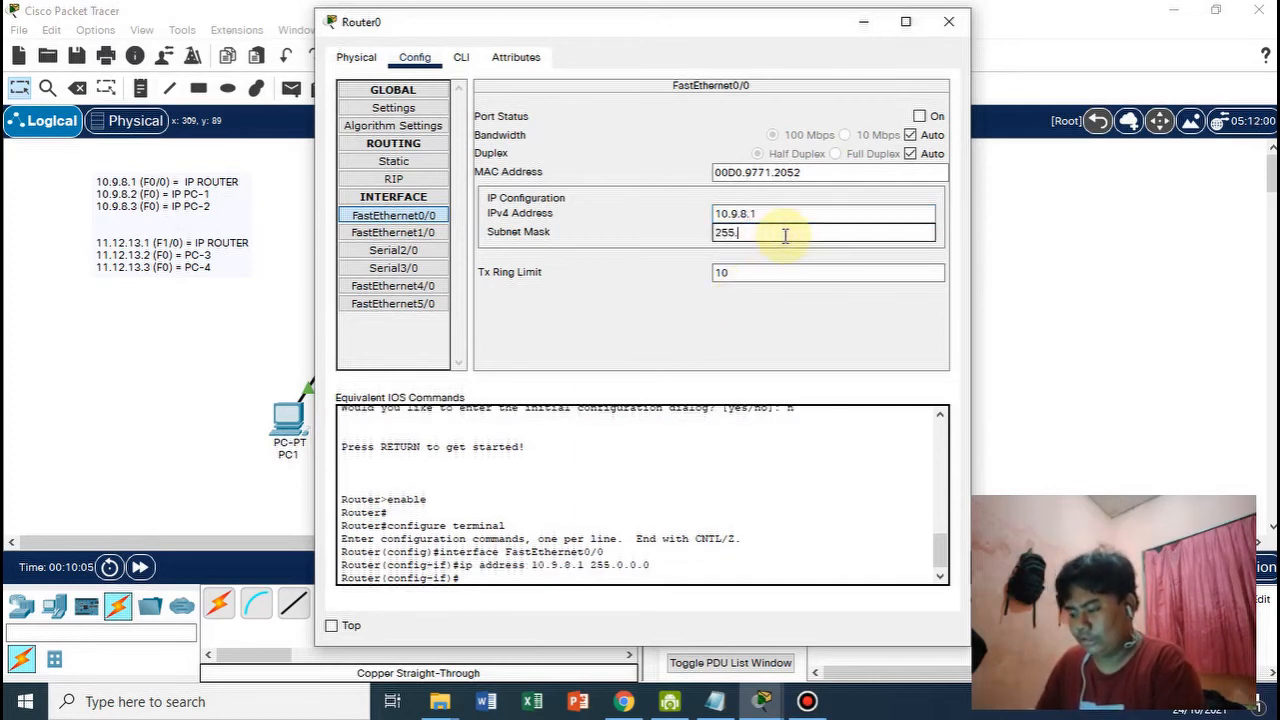
{"action": "type", "text": "255"}
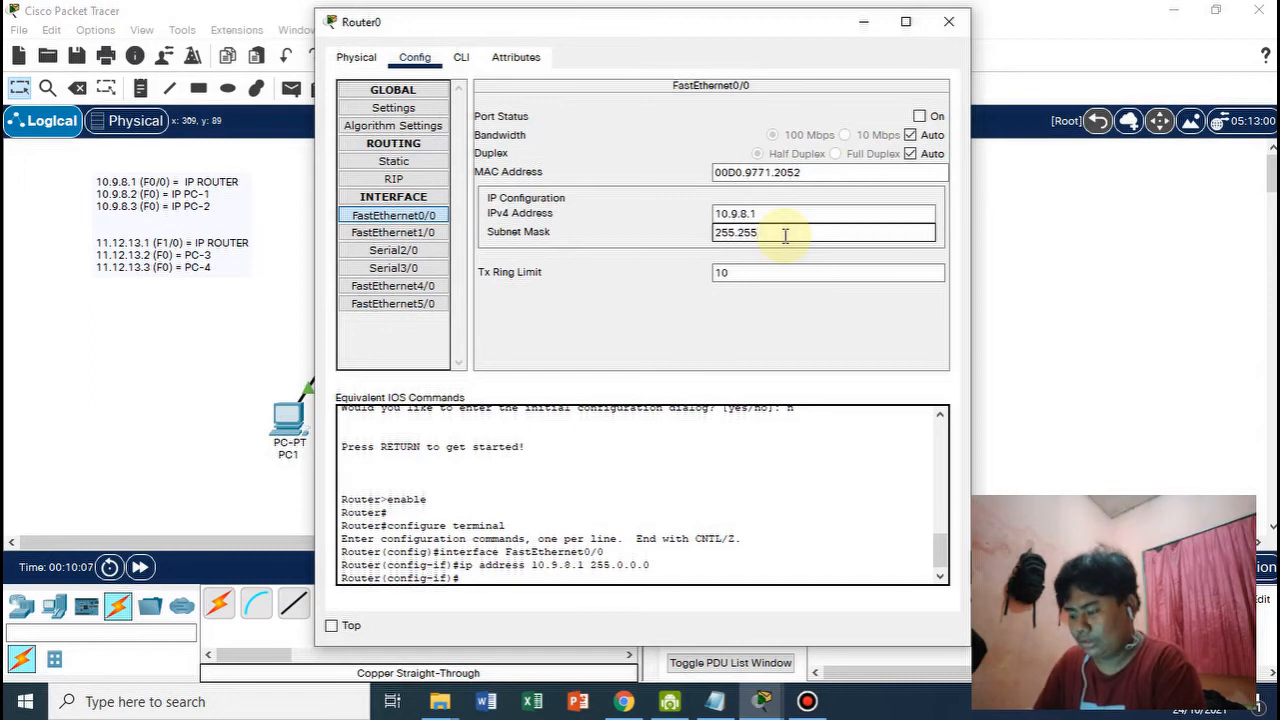
{"action": "type", "text": ".255.255."}
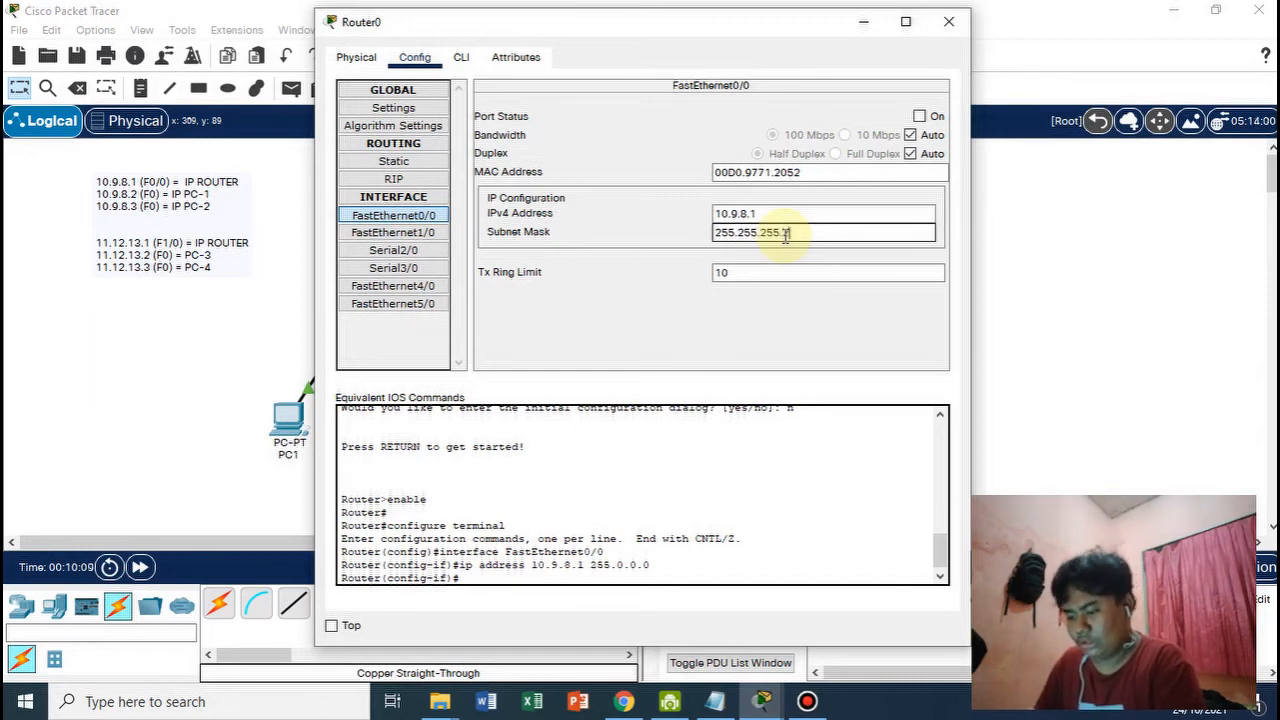
{"action": "type", "text": "248"}
{"action": "key", "text": "Tab"}
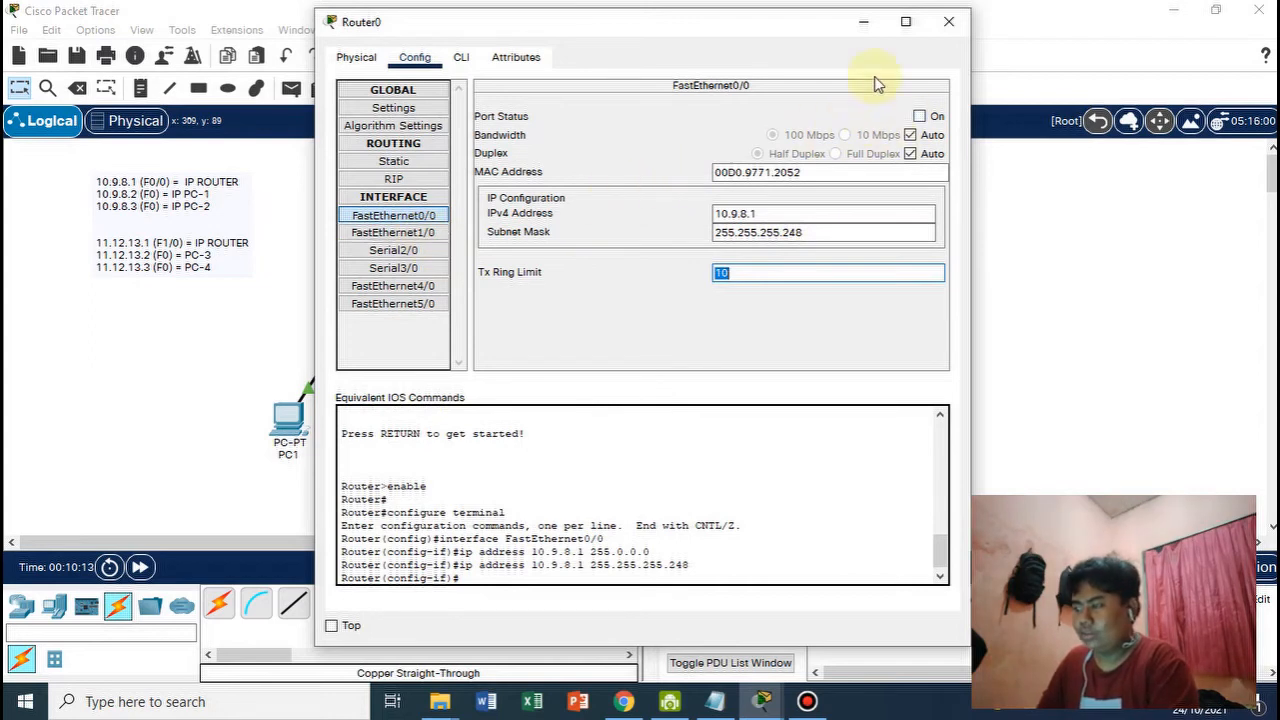
{"action": "left_click", "coordinate": [919, 117]}
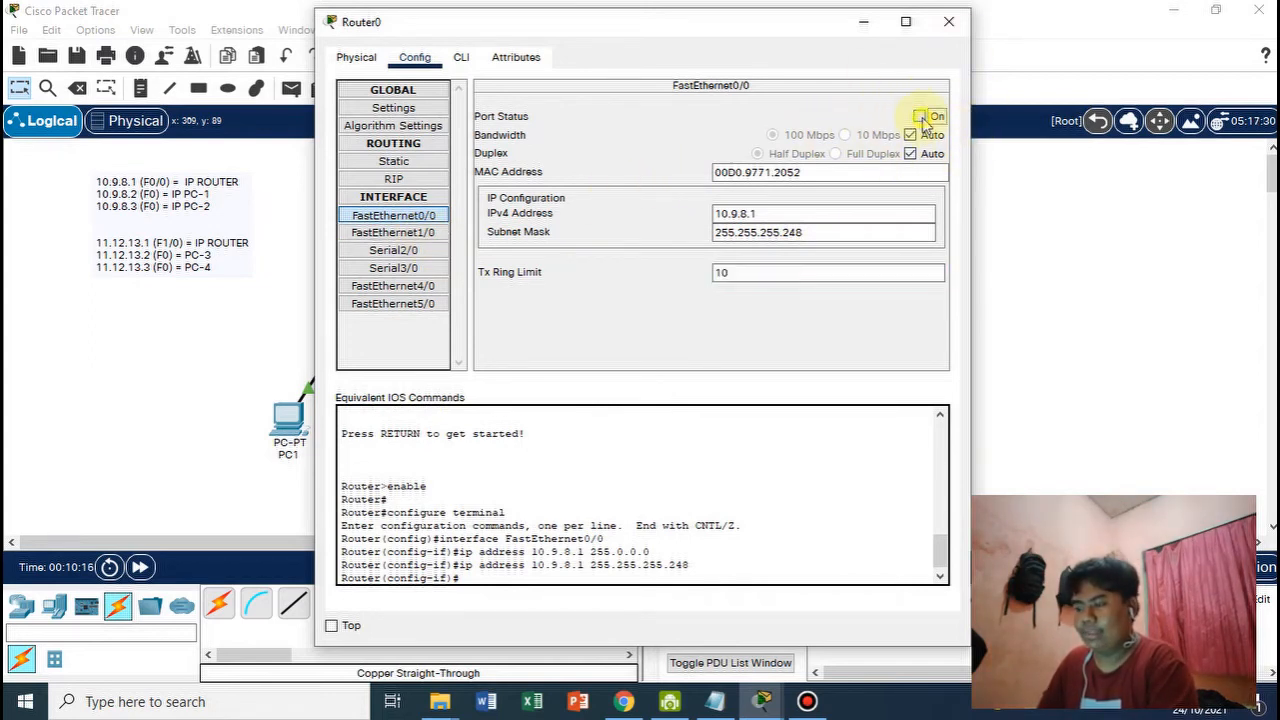
Configure Router0's FastEthernet1/0 interface with IPv4 address 11.12.13.1 and subnet mask 255.255.255.248.
{"action": "left_click", "coordinate": [415, 233]}
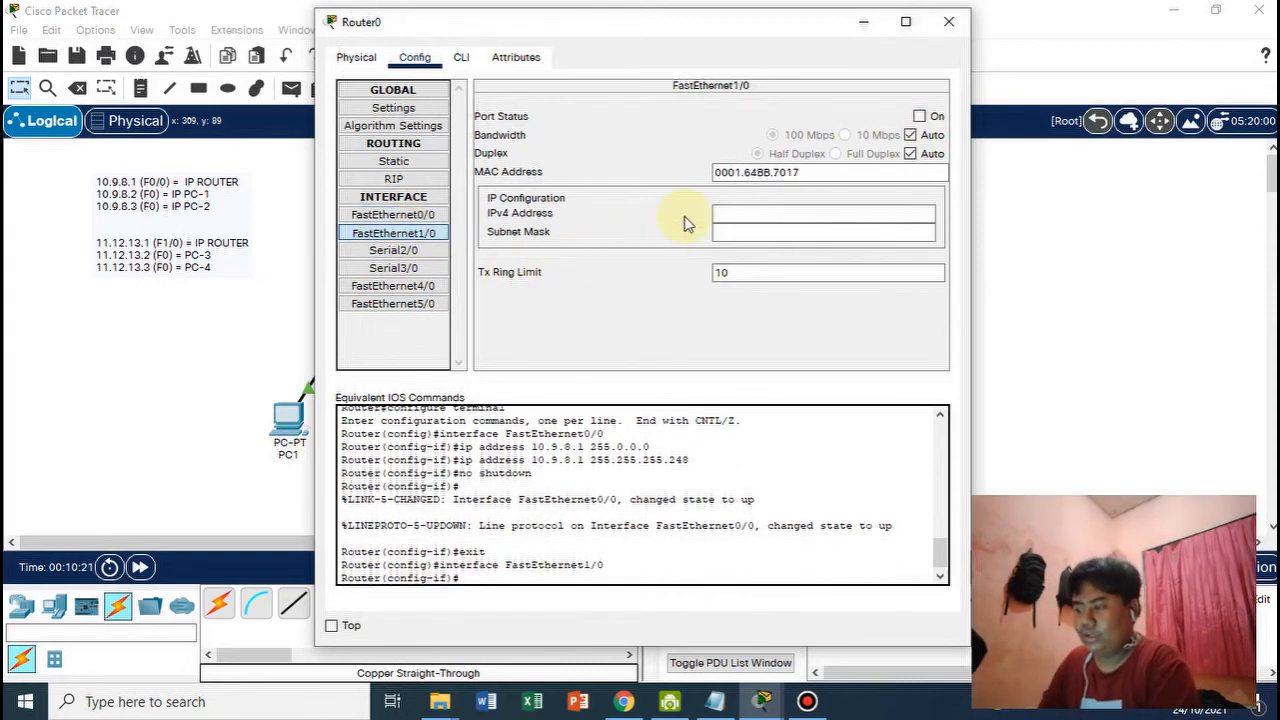
{"action": "left_click", "coordinate": [730, 213]}
{"action": "type", "text": "10"}
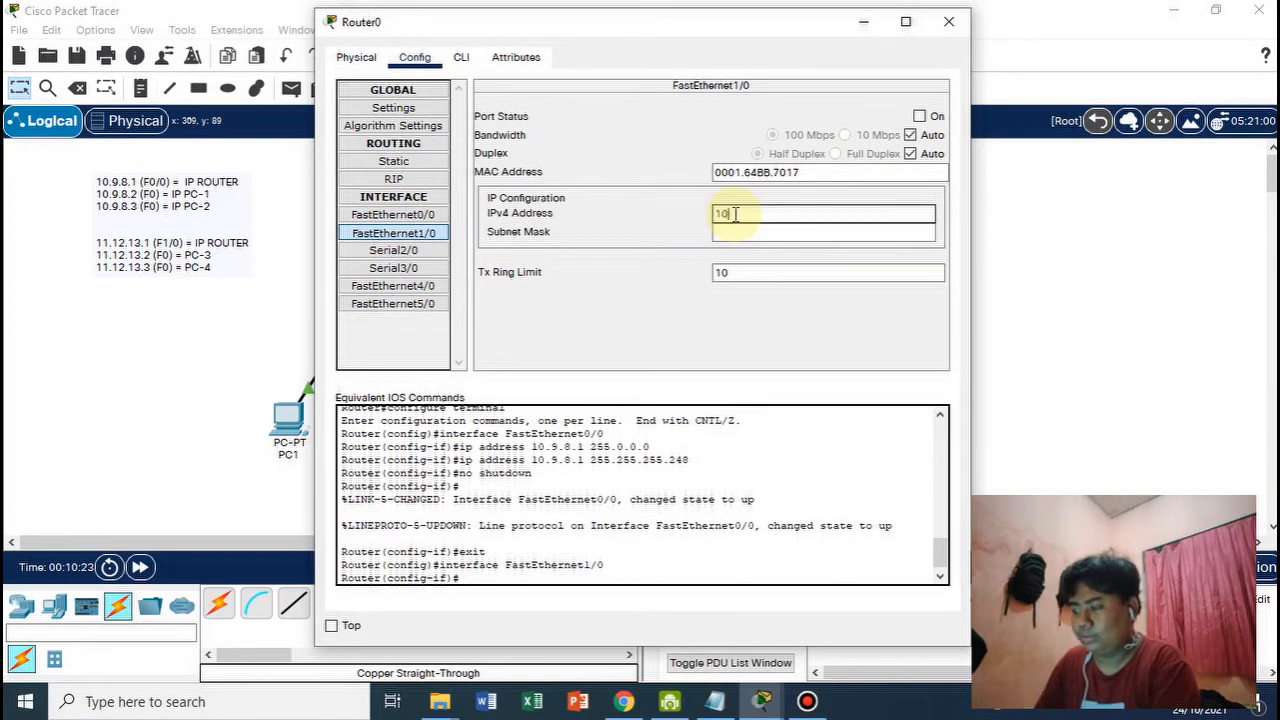
{"action": "type", "text": "1.12"}
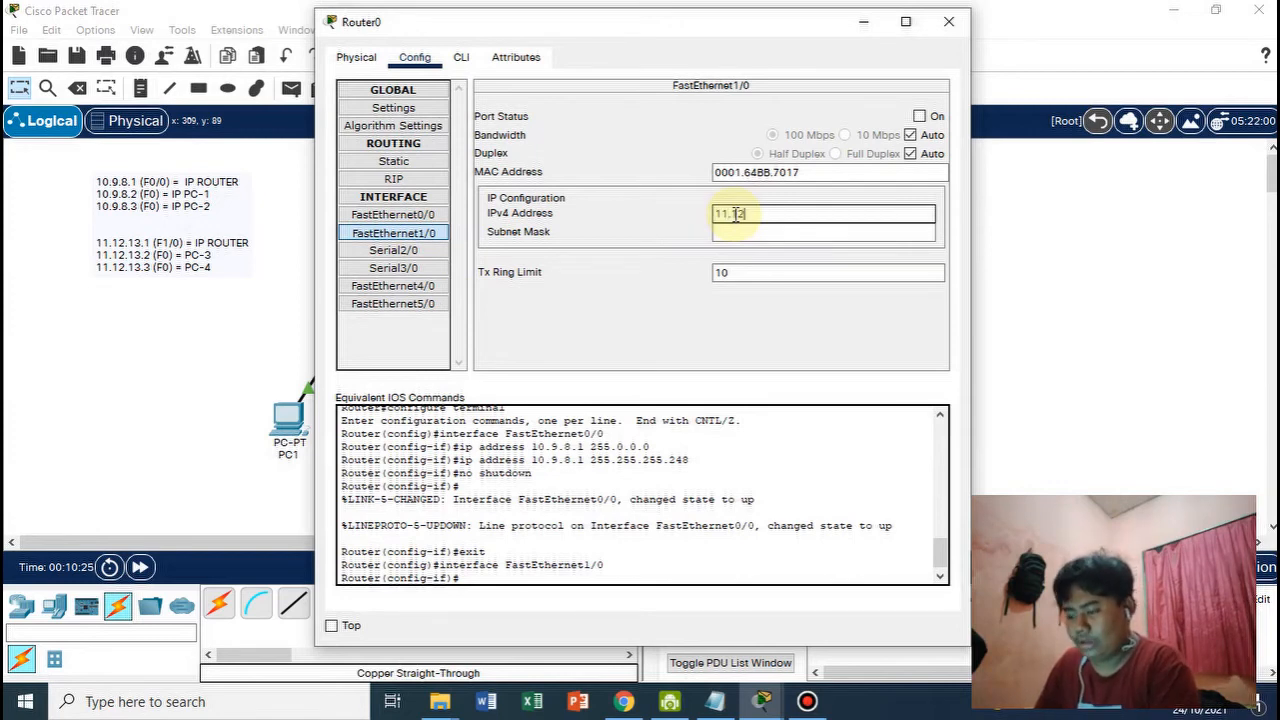
{"action": "type", "text": ".13.1"}
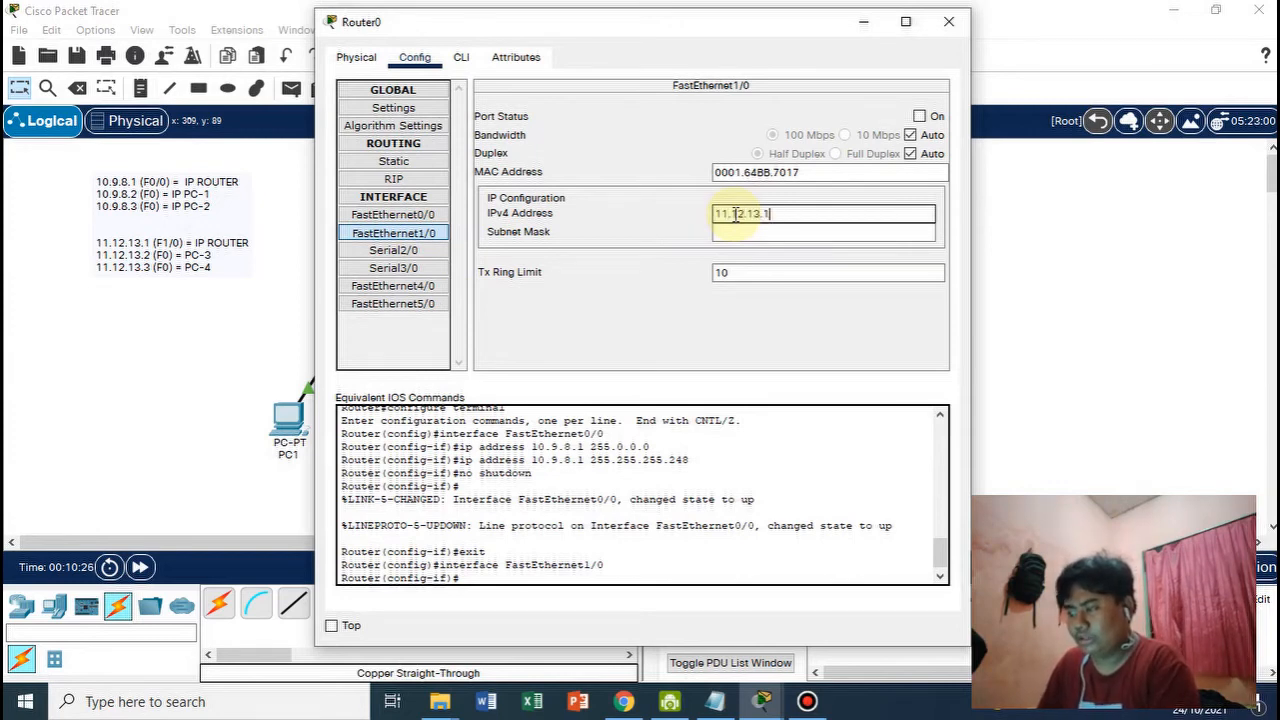
{"action": "key", "text": "Tab"}
{"action": "type", "text": "255.255"}
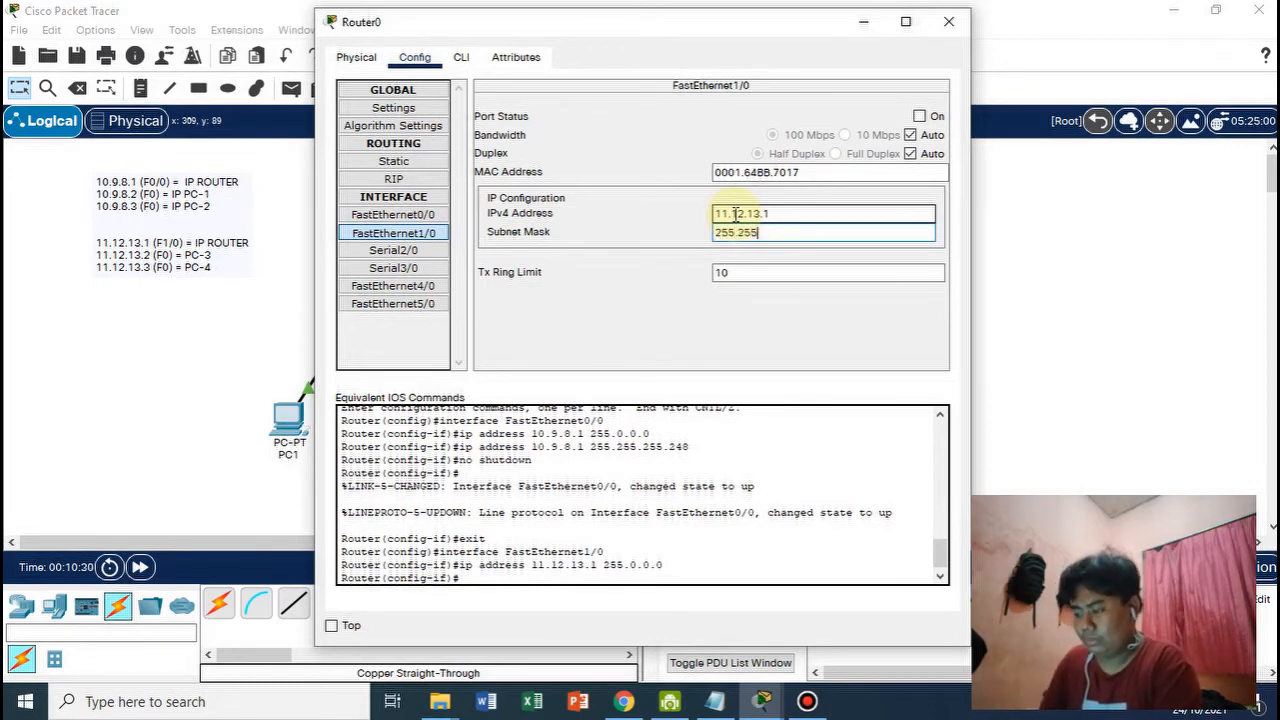
{"action": "type", "text": ".255"}
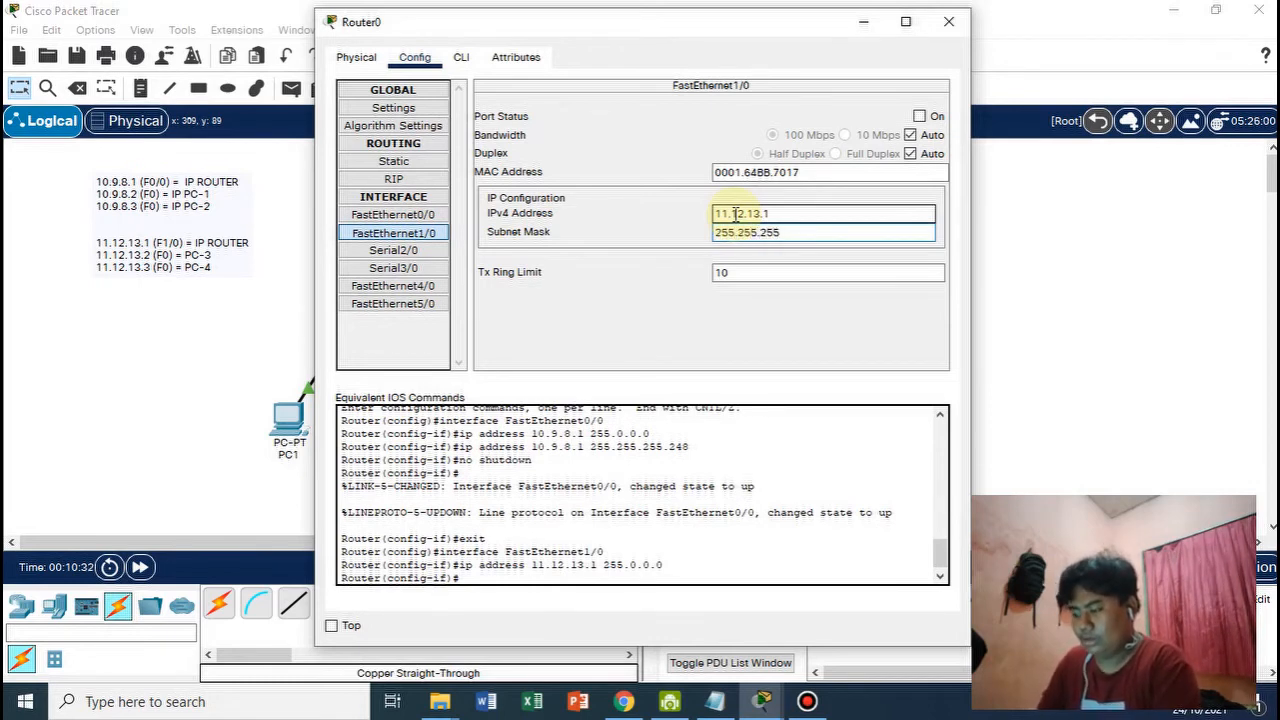
{"action": "type", "text": ".2"}
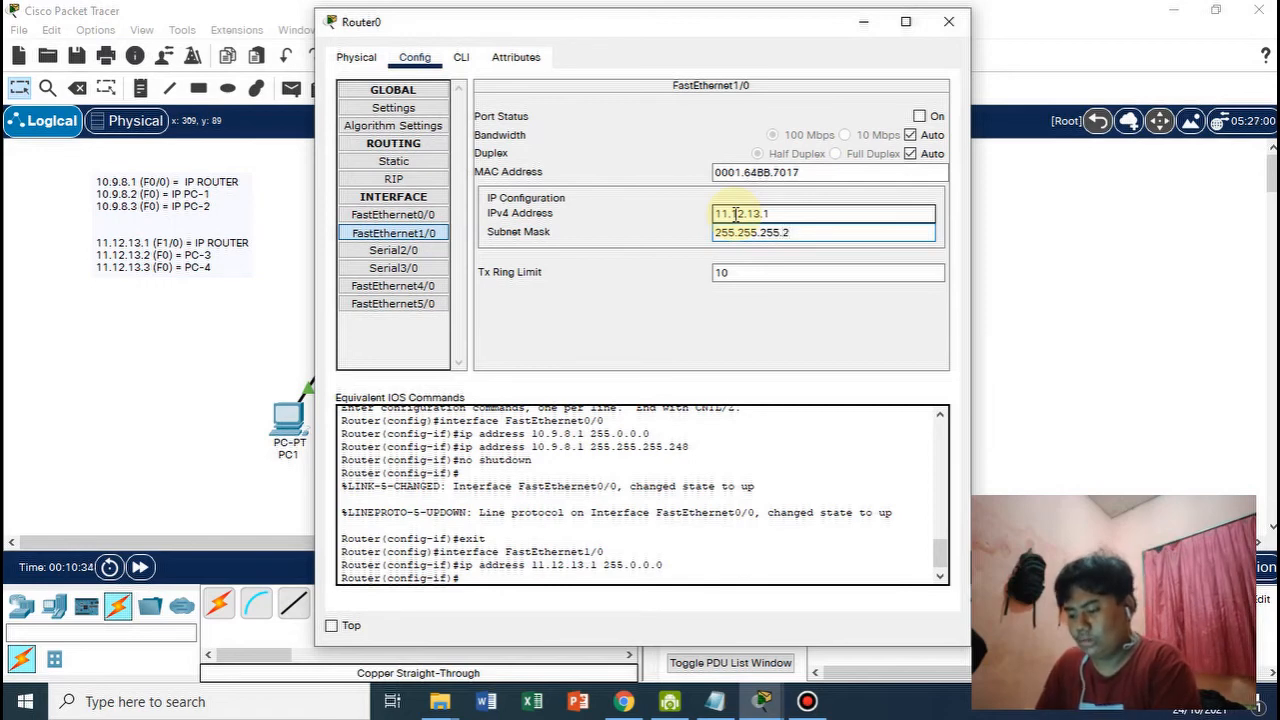
{"action": "type", "text": "48"}
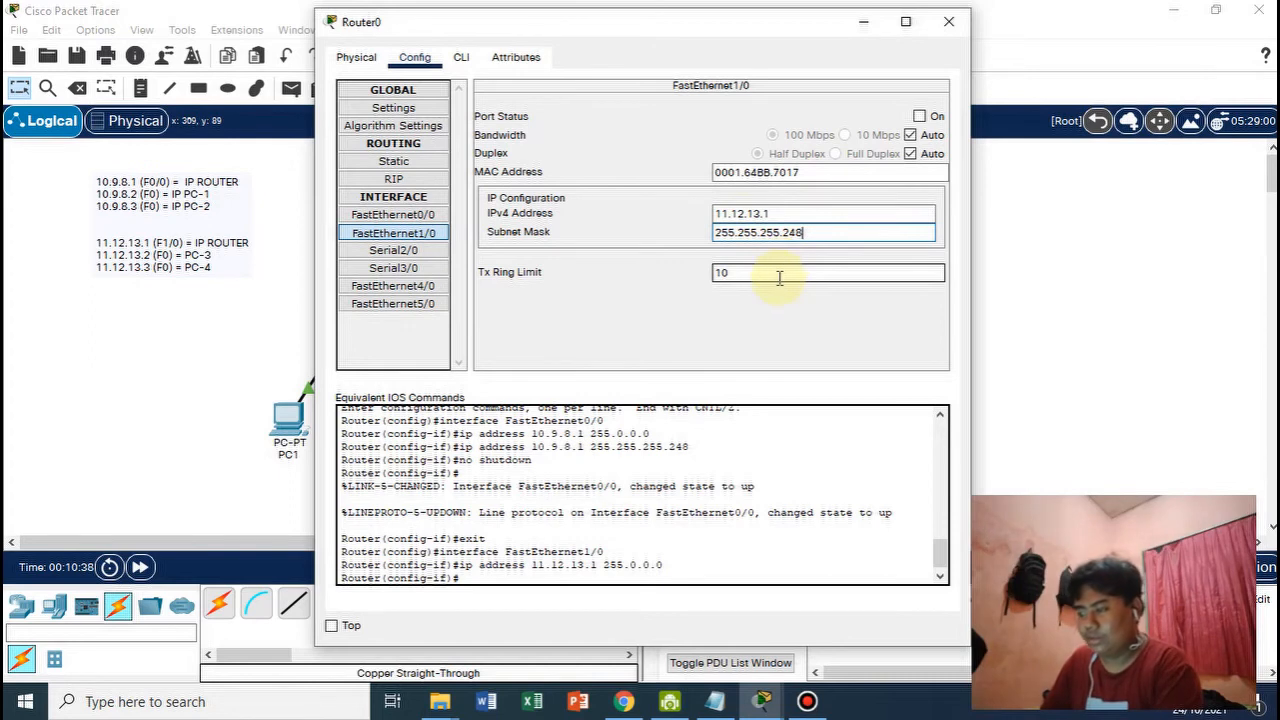
{"action": "left_click", "coordinate": [779, 278]}
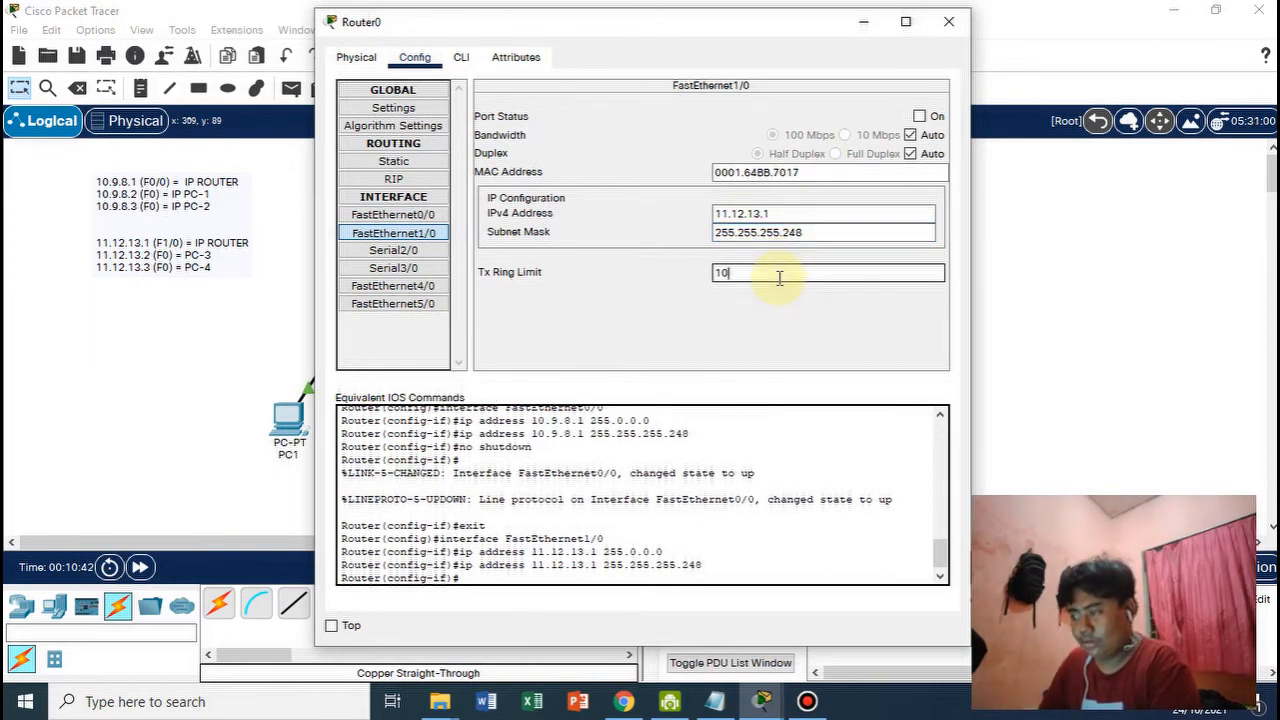
{"action": "left_click", "coordinate": [949, 22]}
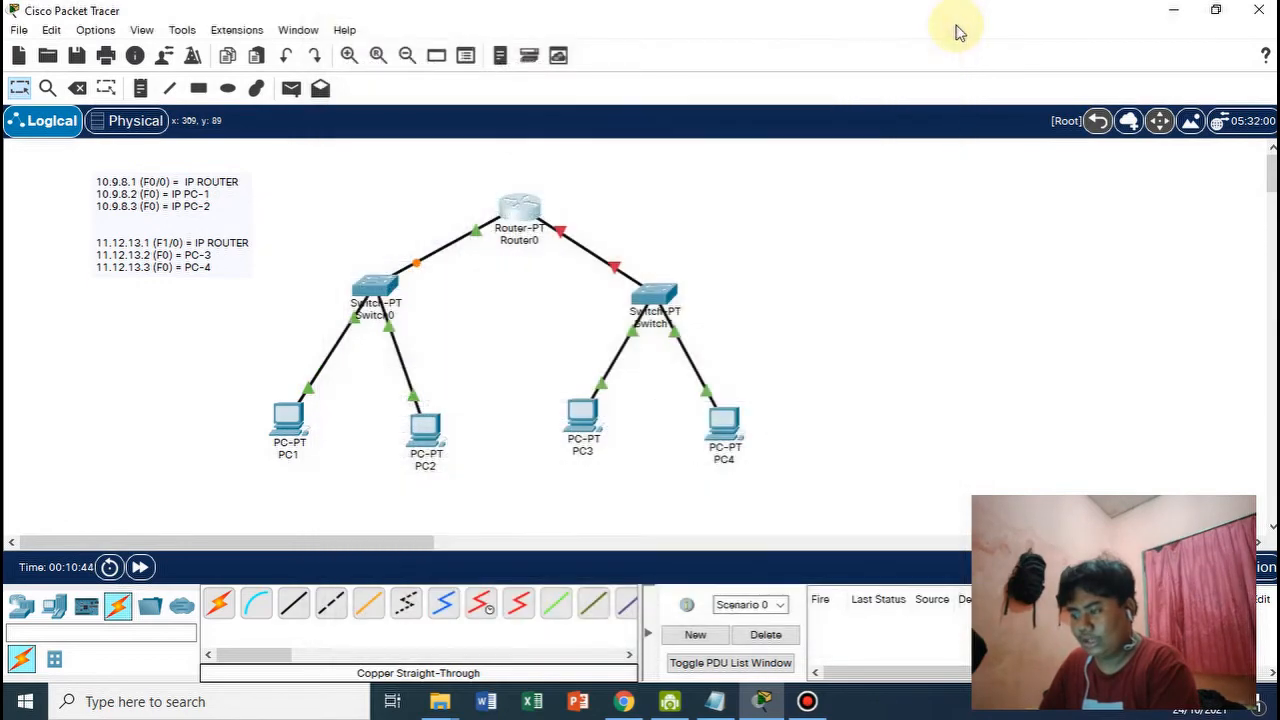
Turn on the port status of Router0's FastEthernet1/0 interface and close the router's configuration.
{"action": "left_click", "coordinate": [517, 213]}
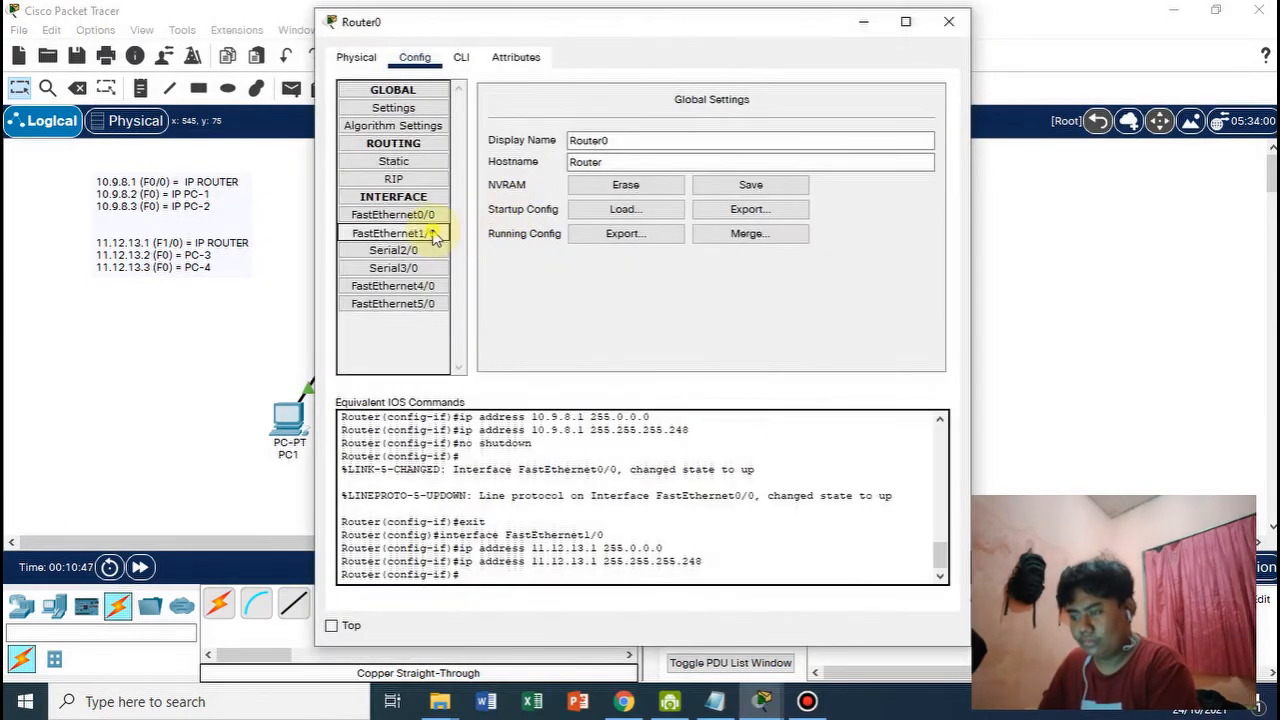
{"action": "left_click", "coordinate": [430, 233]}
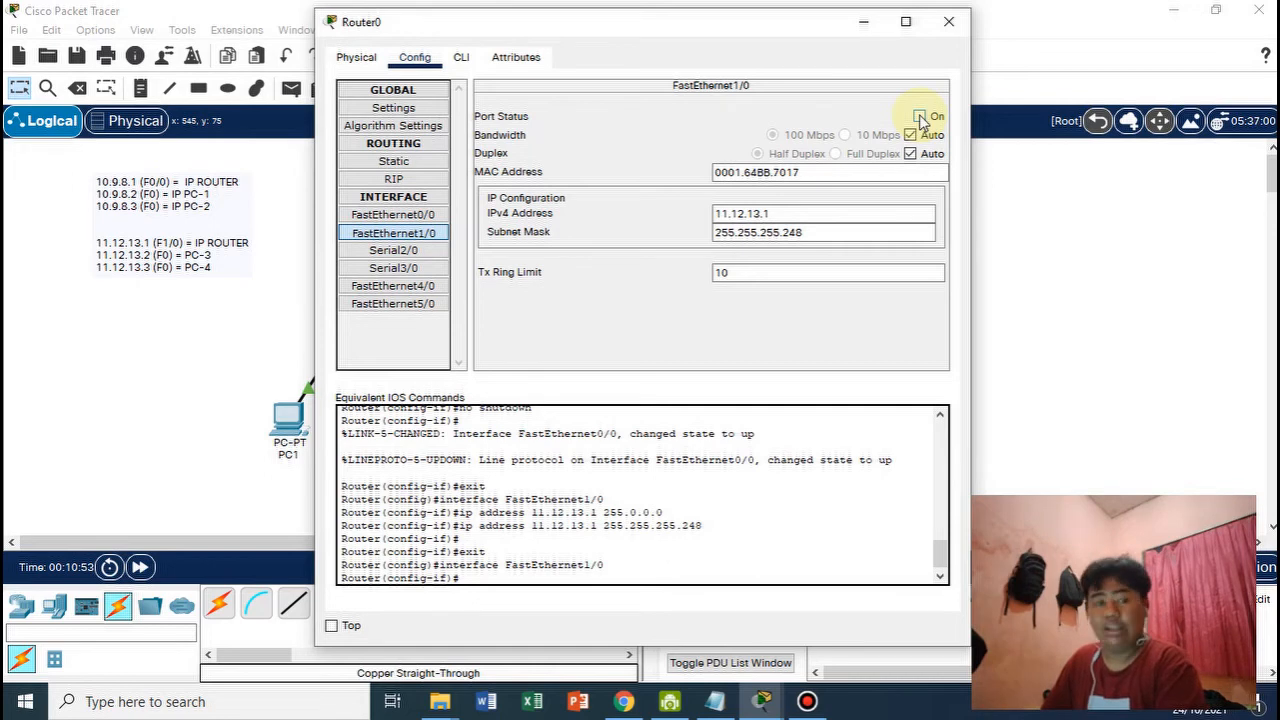
{"action": "left_click", "coordinate": [920, 117]}
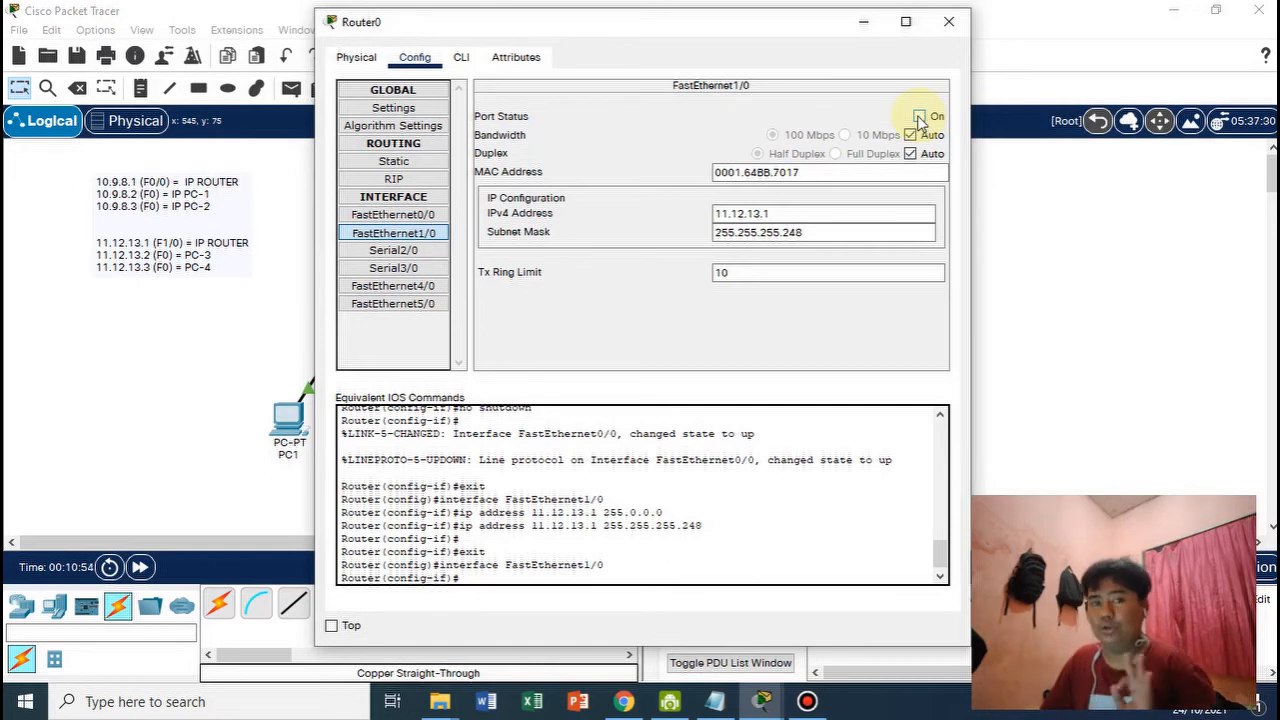
{"action": "left_click", "coordinate": [948, 23]}
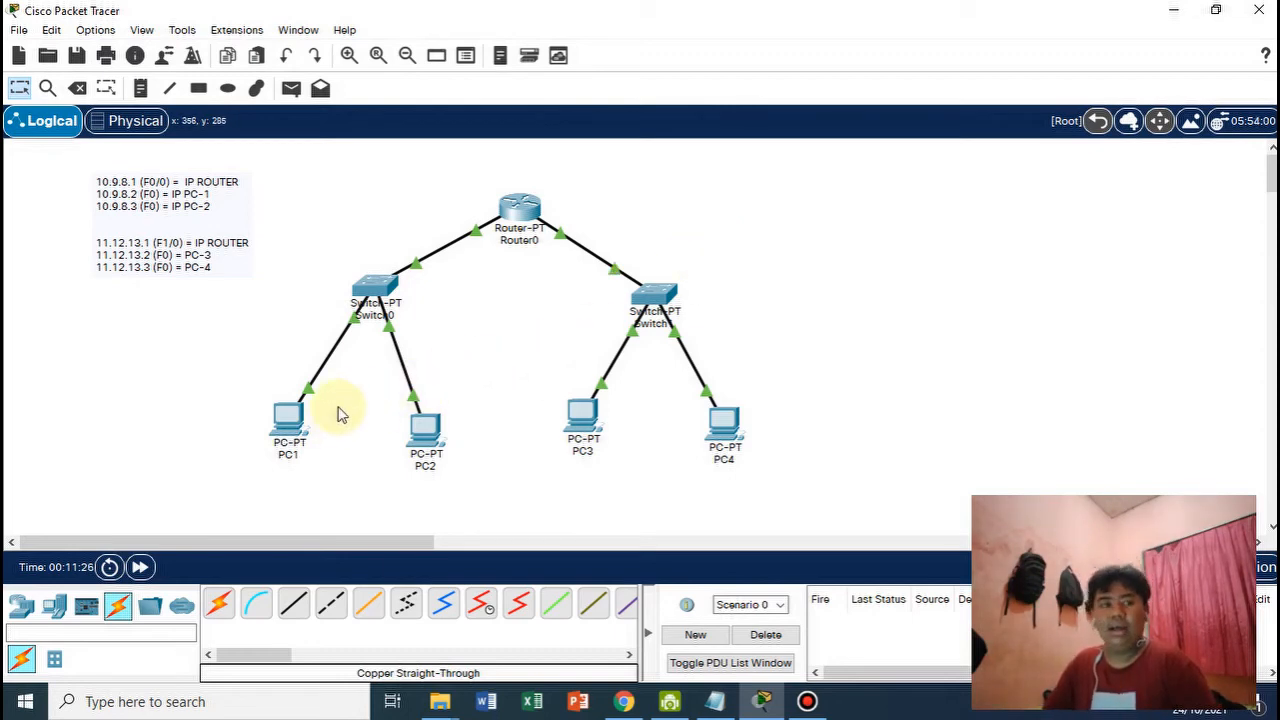
Ping 10.9.8.2 from PC1's Command Prompt.
{"action": "left_click", "coordinate": [287, 421]}
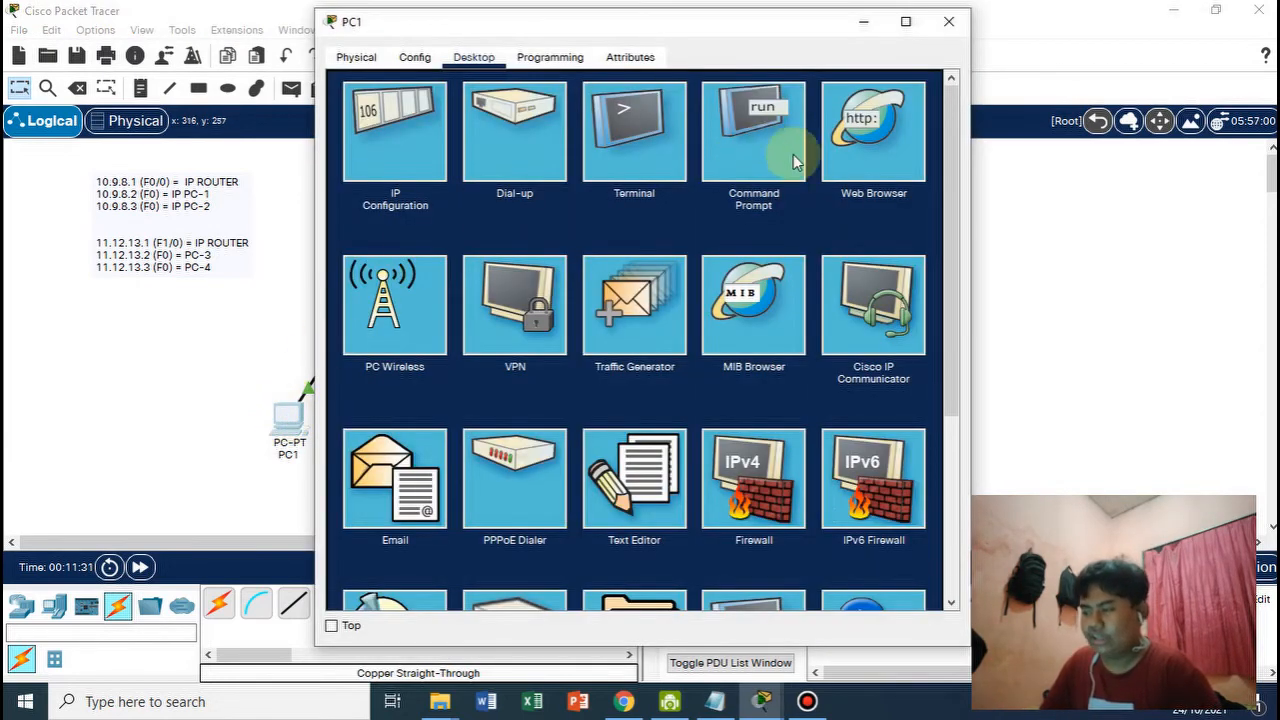
{"action": "left_click", "coordinate": [755, 150]}
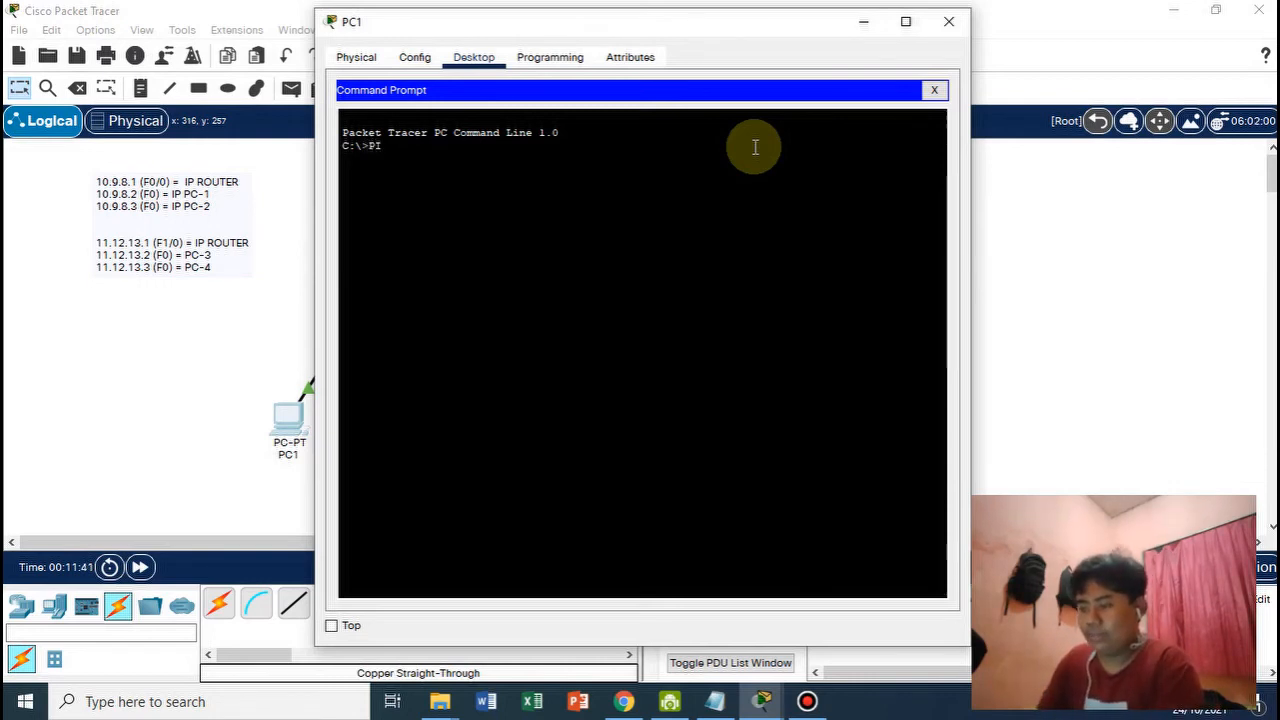
{"action": "type", "text": "ing 10"}
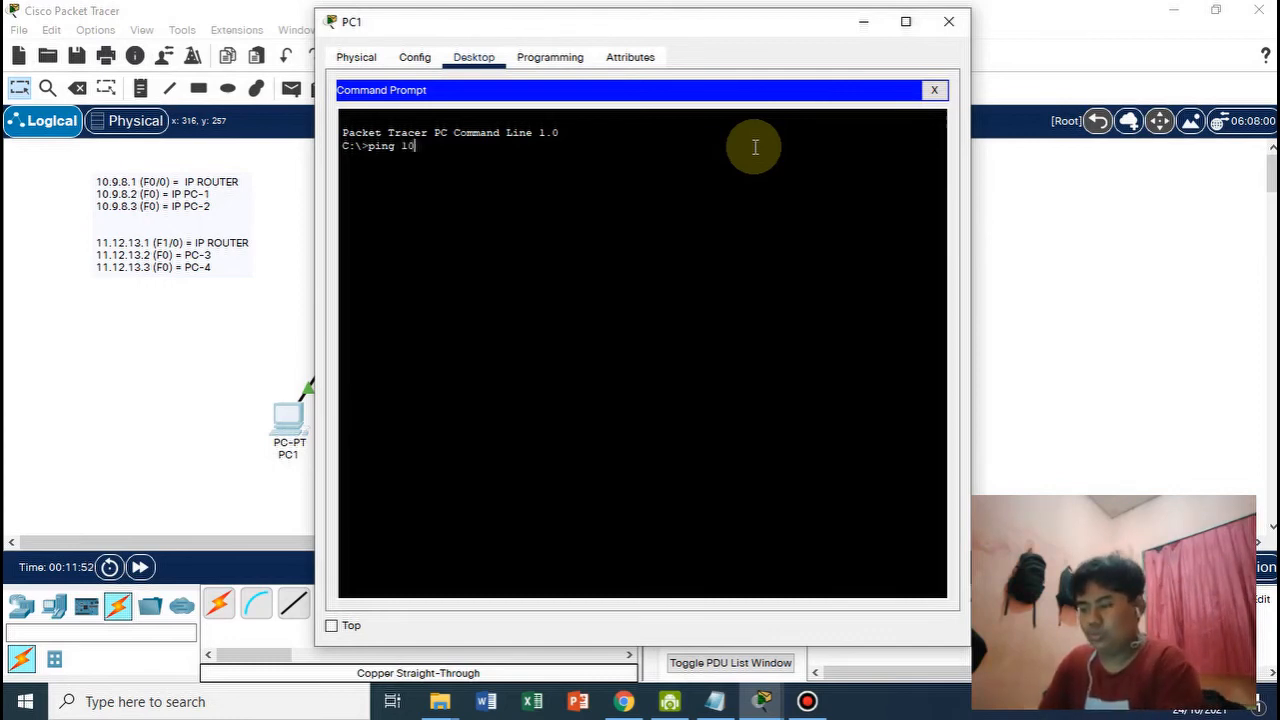
{"action": "type", "text": ".9.8"}
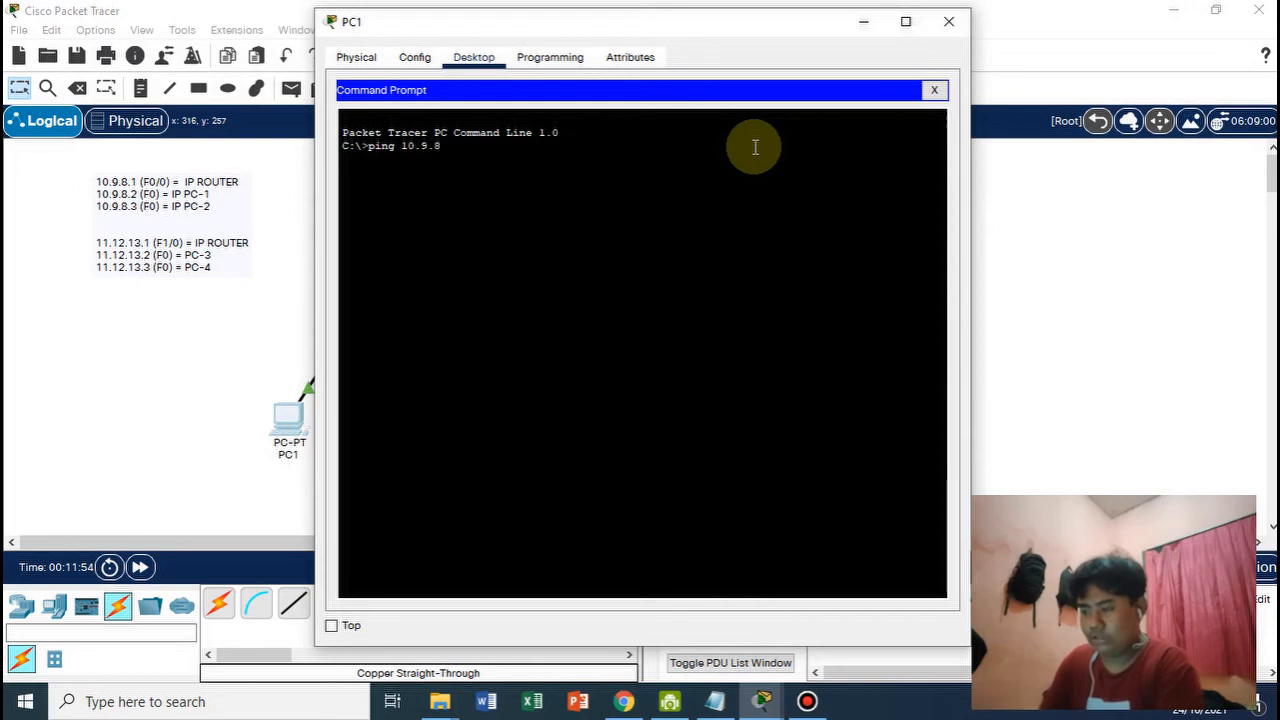
{"action": "type", "text": "."}
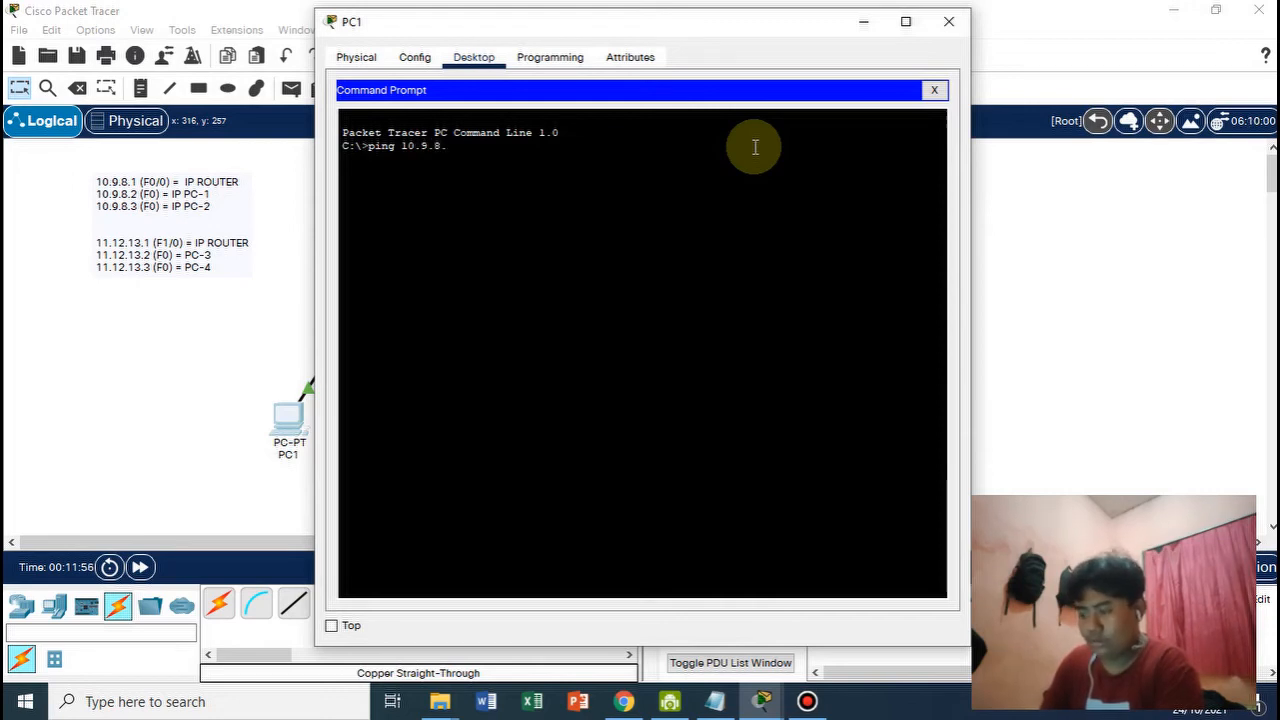
{"action": "type", "text": "2"}
{"action": "key", "text": "Return"}
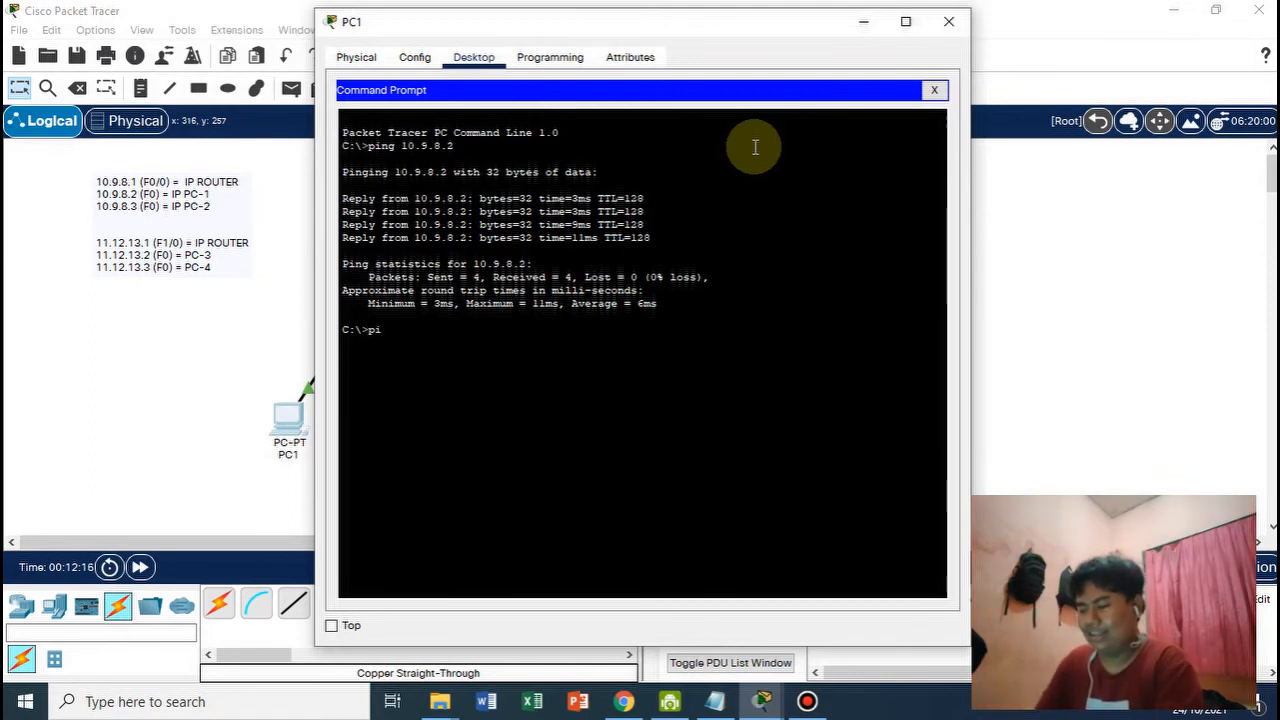
Ping the router's FastEthernet0/0 address 10.9.8.1 from PC1's Command Prompt.
{"action": "type", "text": "ng"}
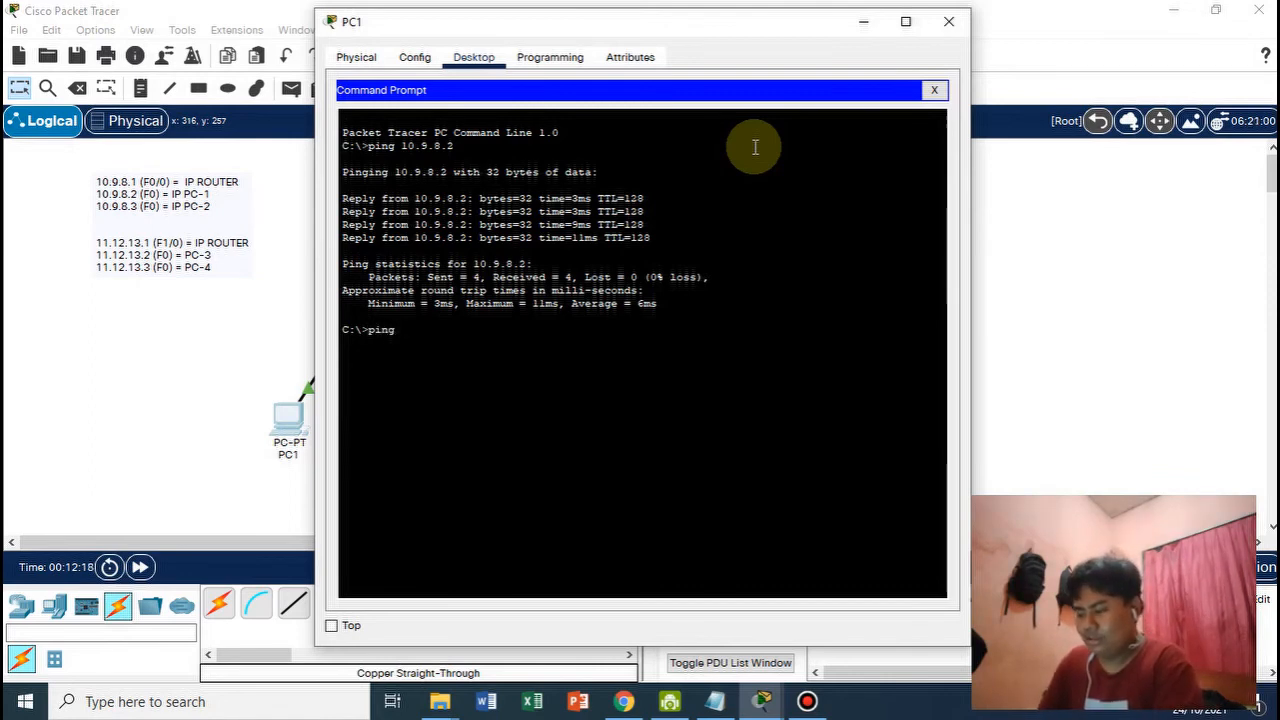
{"action": "type", "text": " 10"}
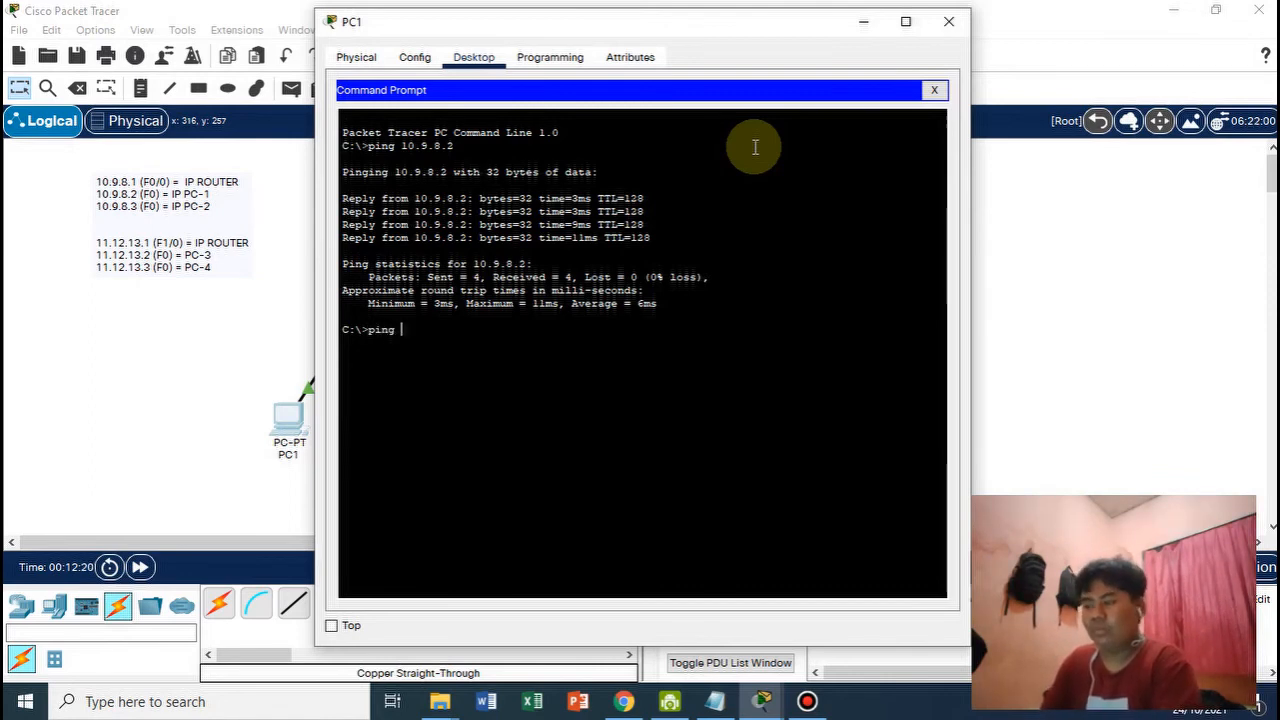
{"action": "type", "text": ".9."}
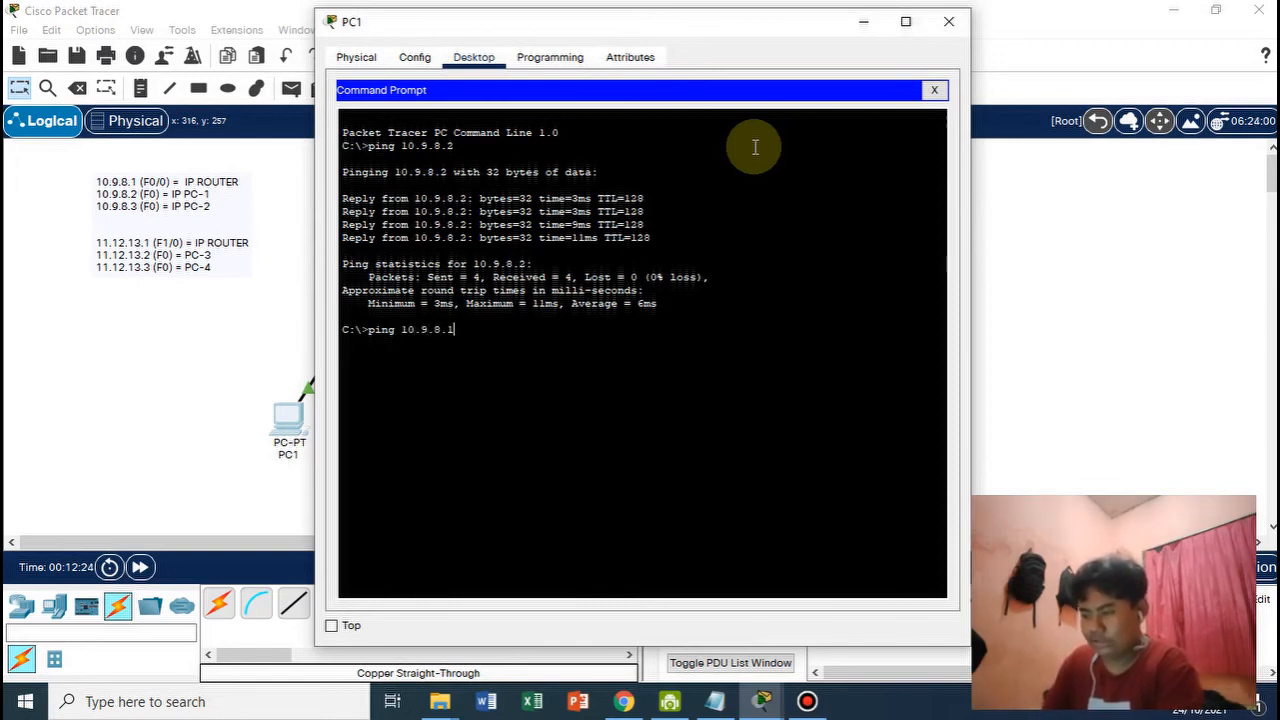
{"action": "type", "text": "8.1"}
{"action": "key", "text": "Return"}
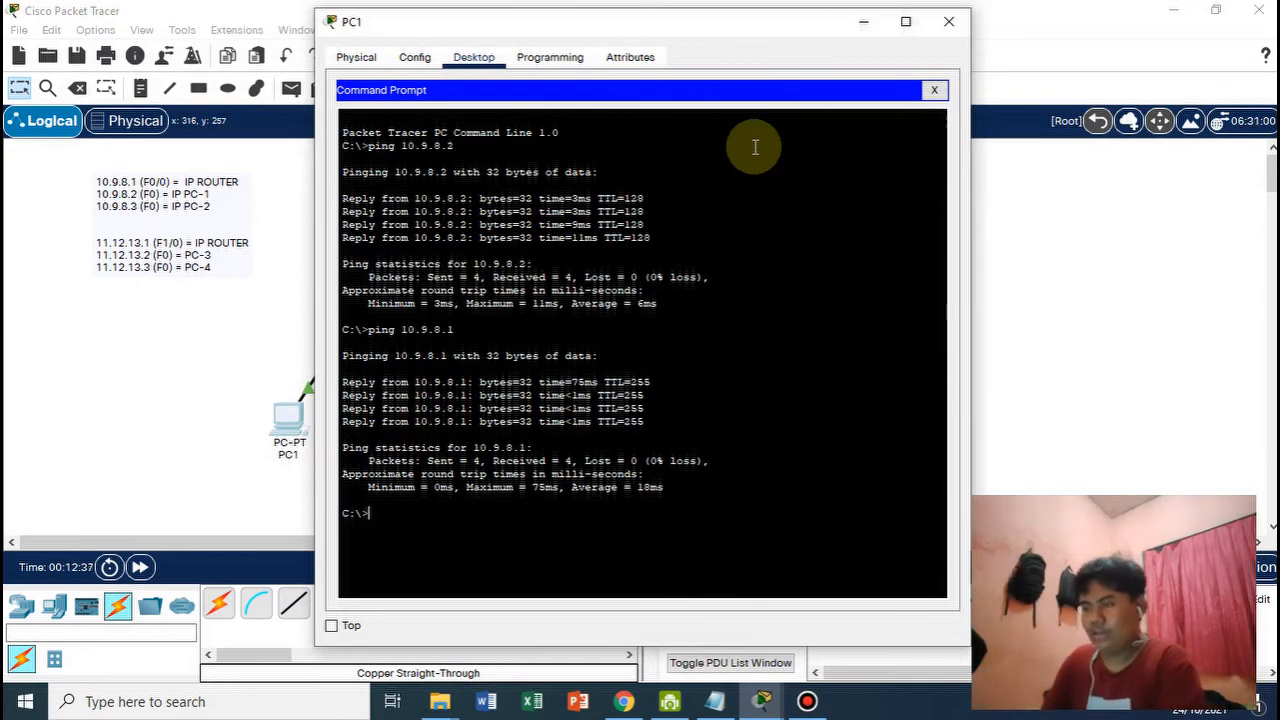
Check PC3's address in the topology note and ping 11.12.13.2 from PC1's Command Prompt.
{"action": "left_click_drag", "start_coordinate": [737, 22], "coordinate": [1198, 32]}
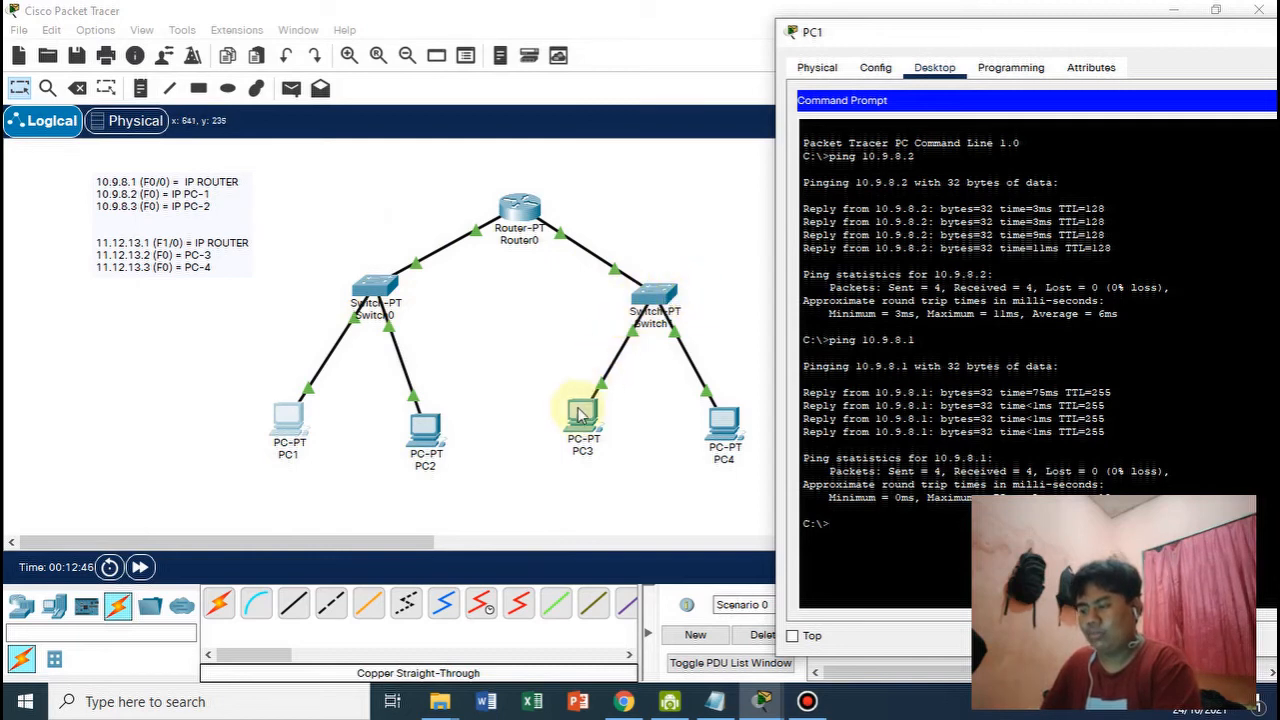
{"action": "left_click_drag", "start_coordinate": [928, 52], "coordinate": [871, 34]}
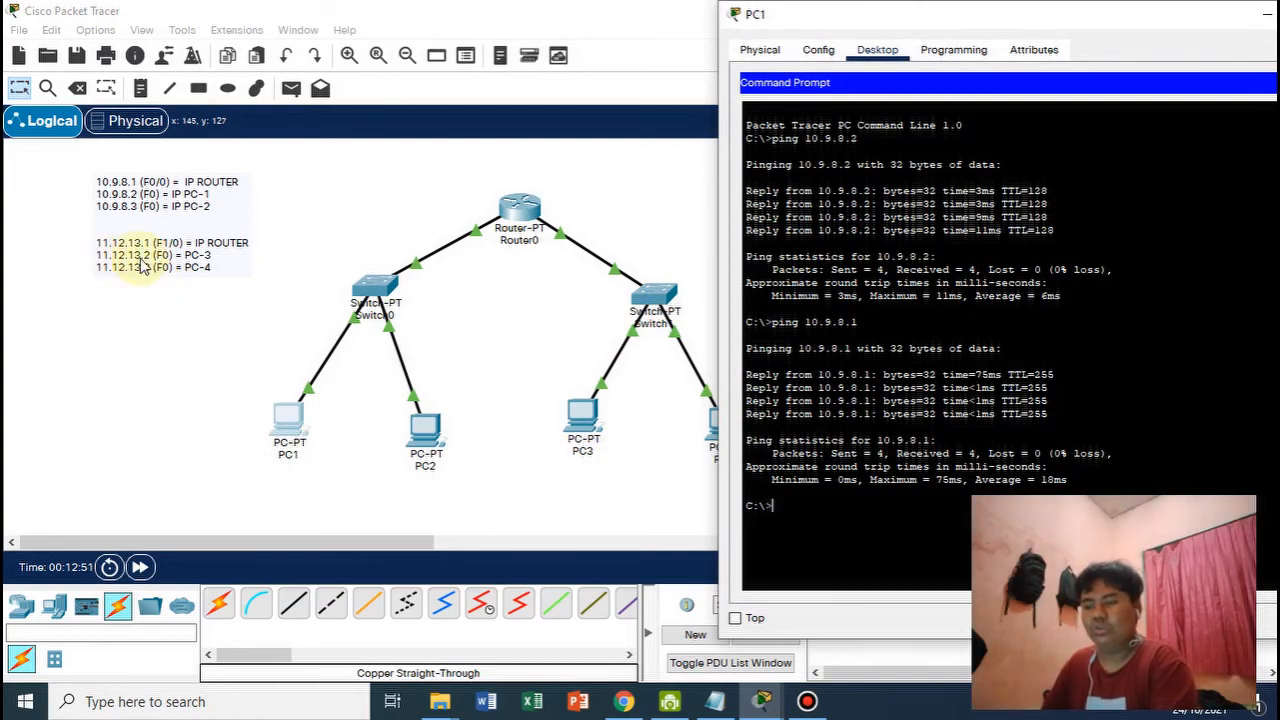
{"action": "left_click_drag", "start_coordinate": [793, 14], "coordinate": [410, 16]}
{"action": "type", "text": "p"}
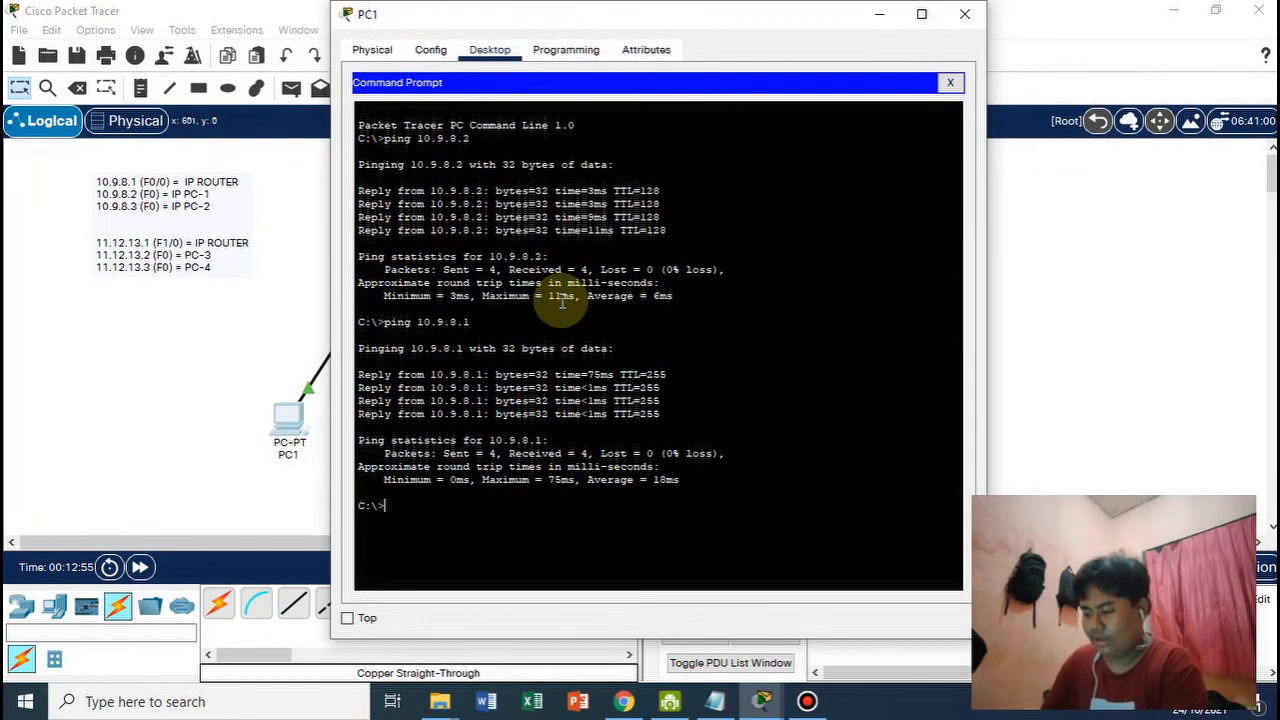
{"action": "type", "text": "ing 1"}
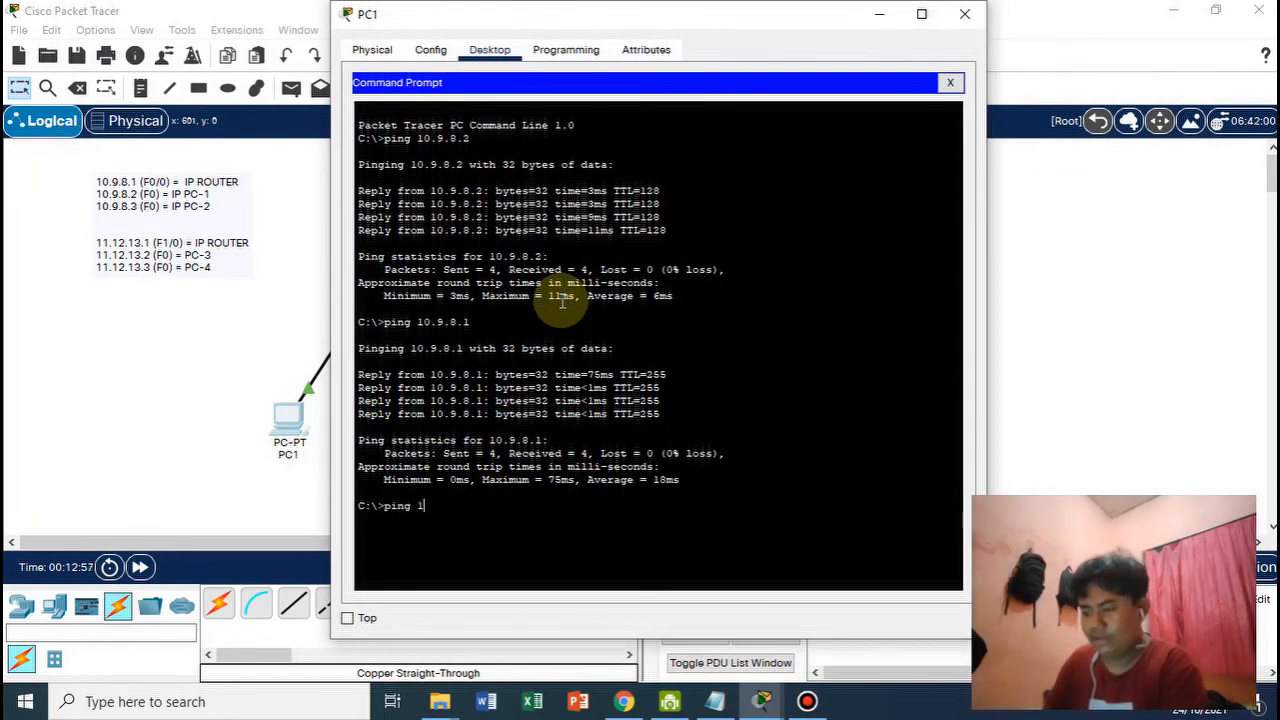
{"action": "type", "text": "1.12.1"}
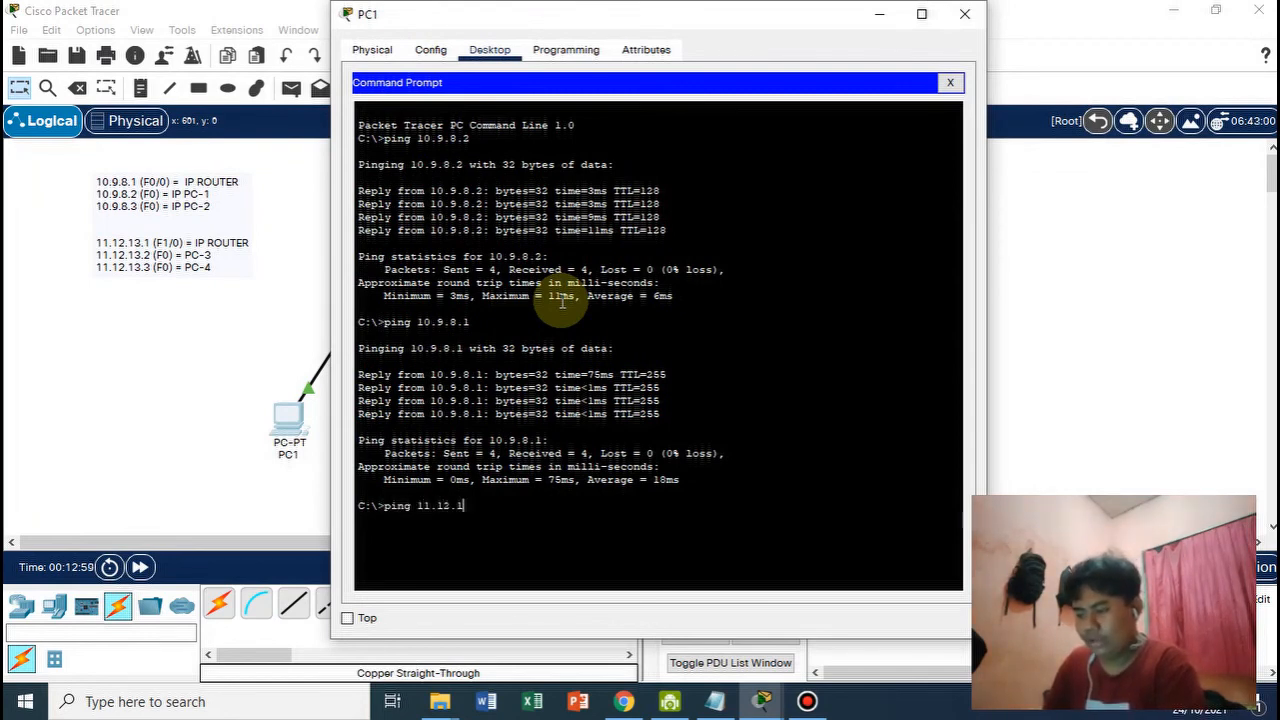
{"action": "type", "text": "3.2"}
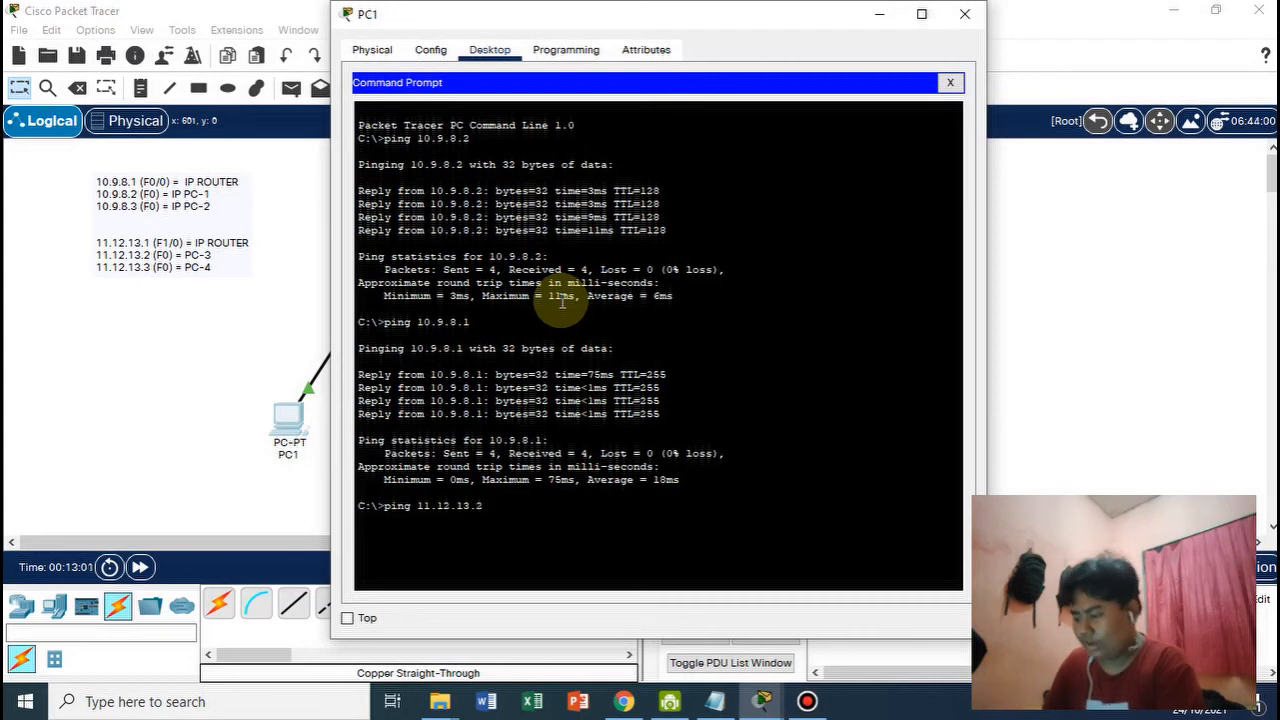
{"action": "key", "text": "Return"}
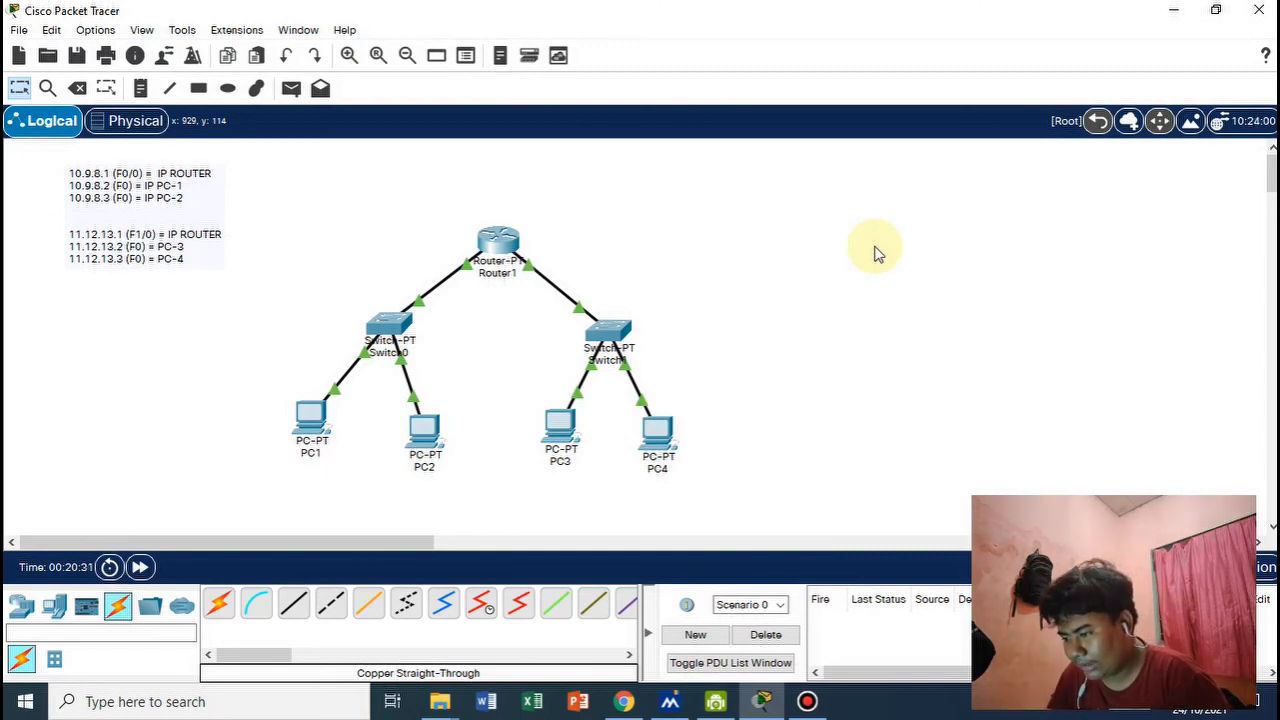
Send a simple PDU from PC1 to PC3 to test the connection between the two networks.
{"action": "left_click", "coordinate": [291, 90]}
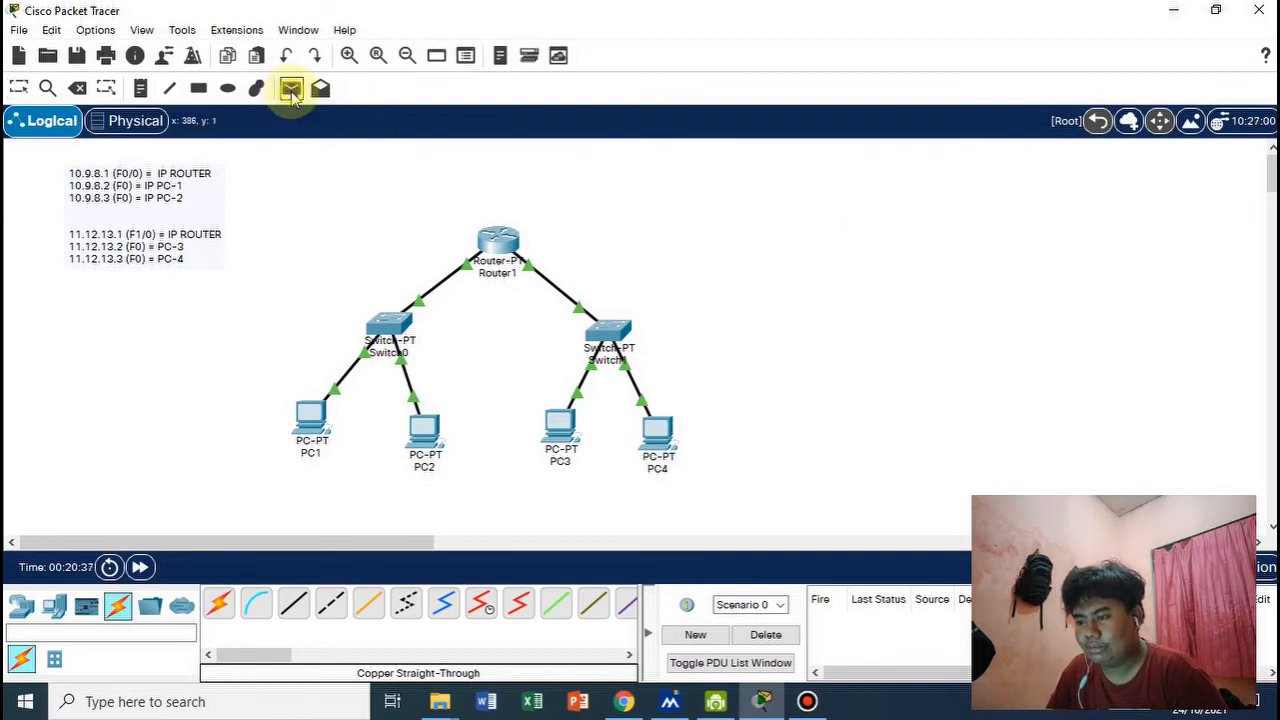
{"action": "left_click", "coordinate": [311, 420]}
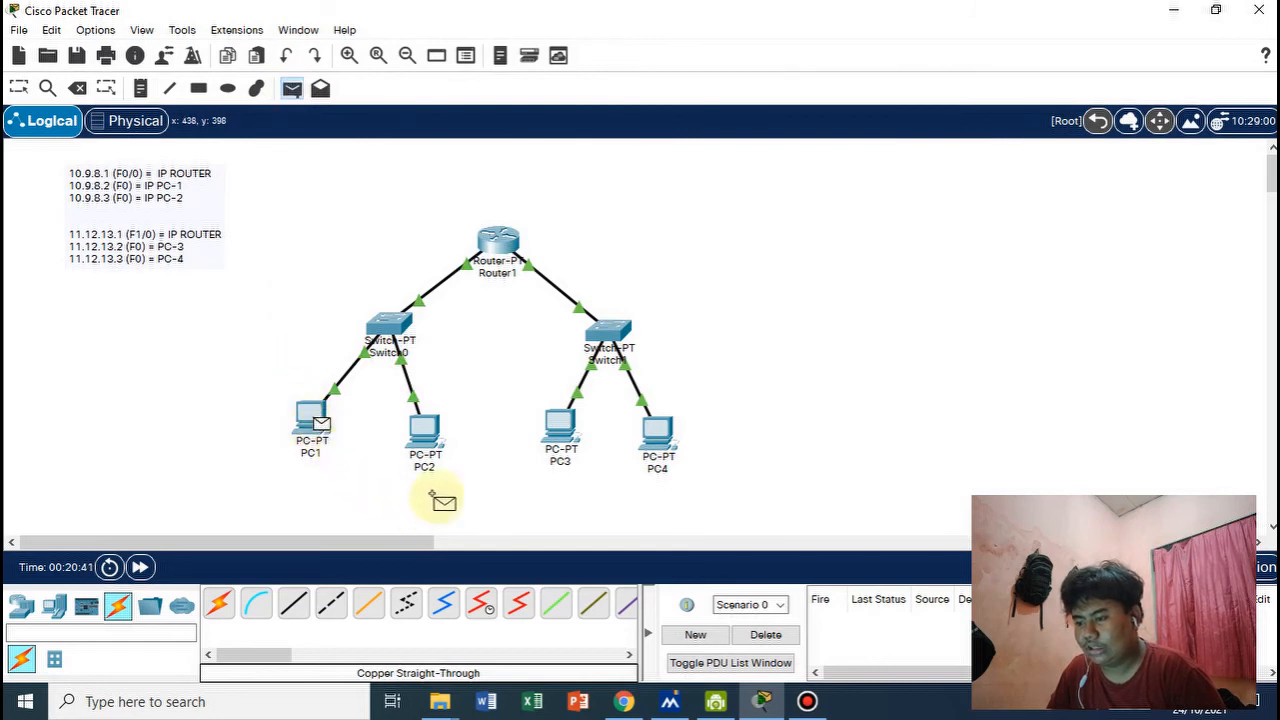
{"action": "left_click", "coordinate": [563, 428]}
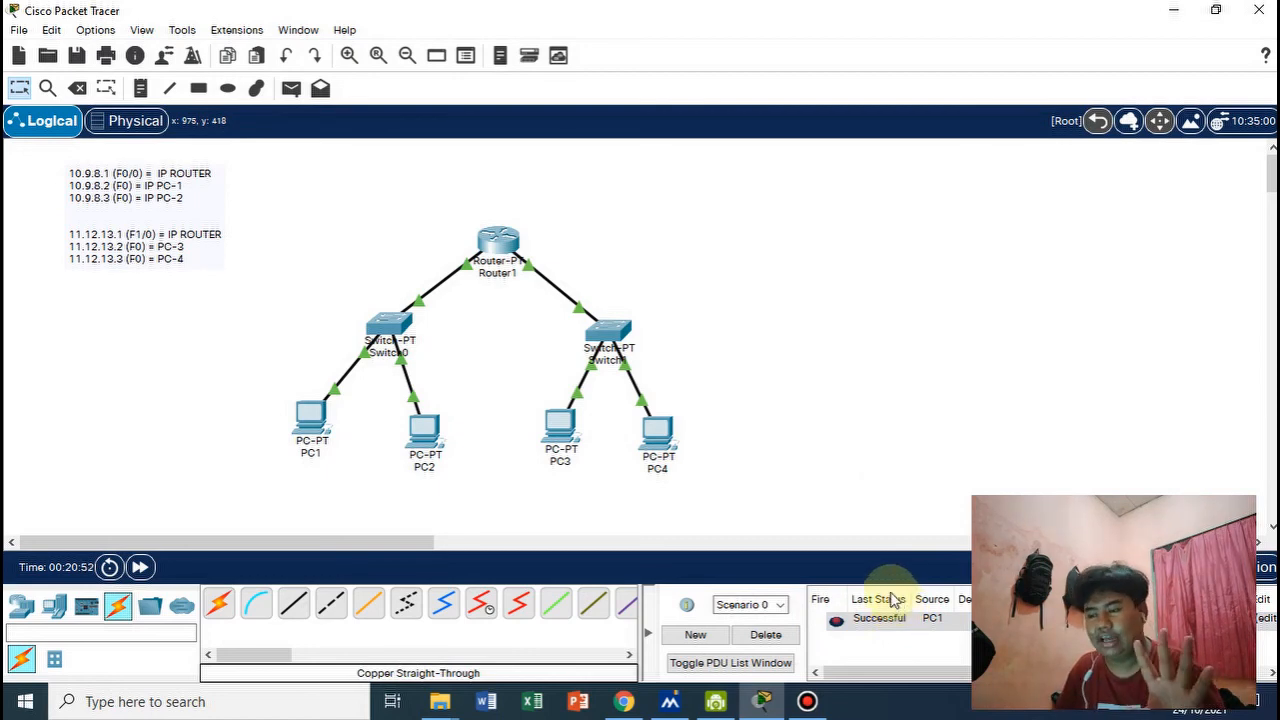
Send a simple PDU from PC2 to PC4 to test the connection between the two networks.
{"action": "left_click", "coordinate": [291, 88]}
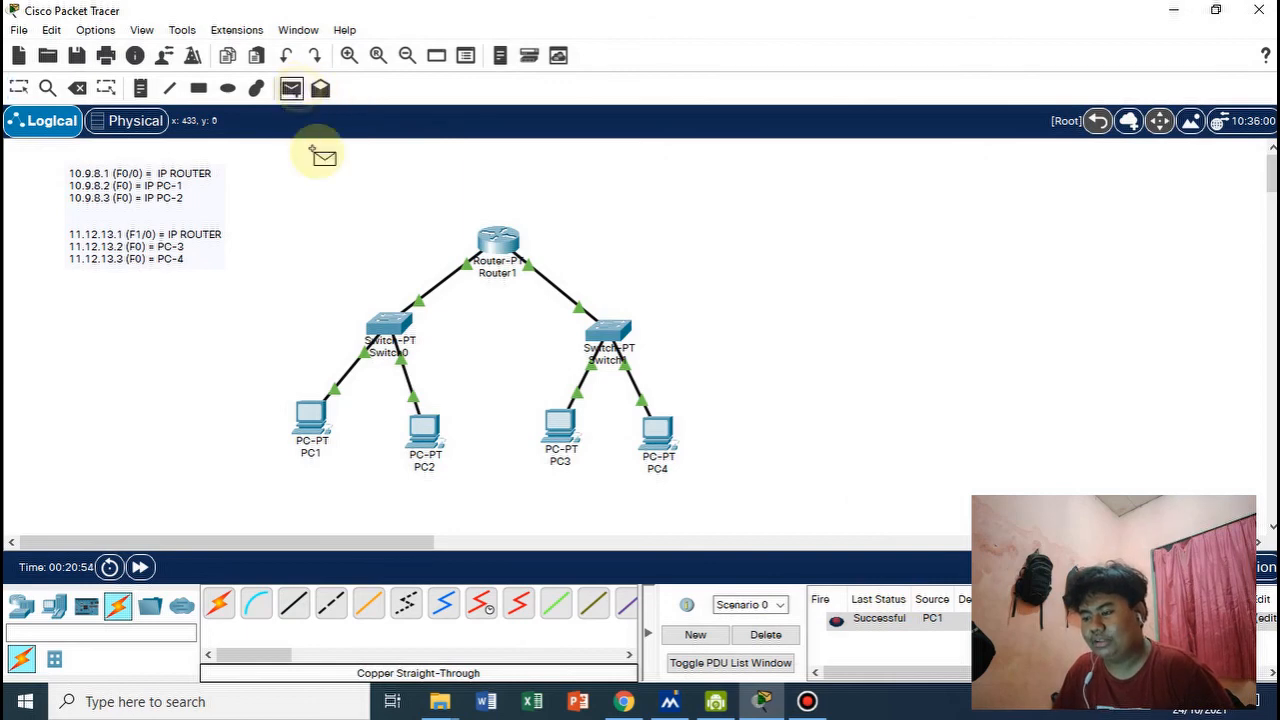
{"action": "left_click", "coordinate": [422, 436]}
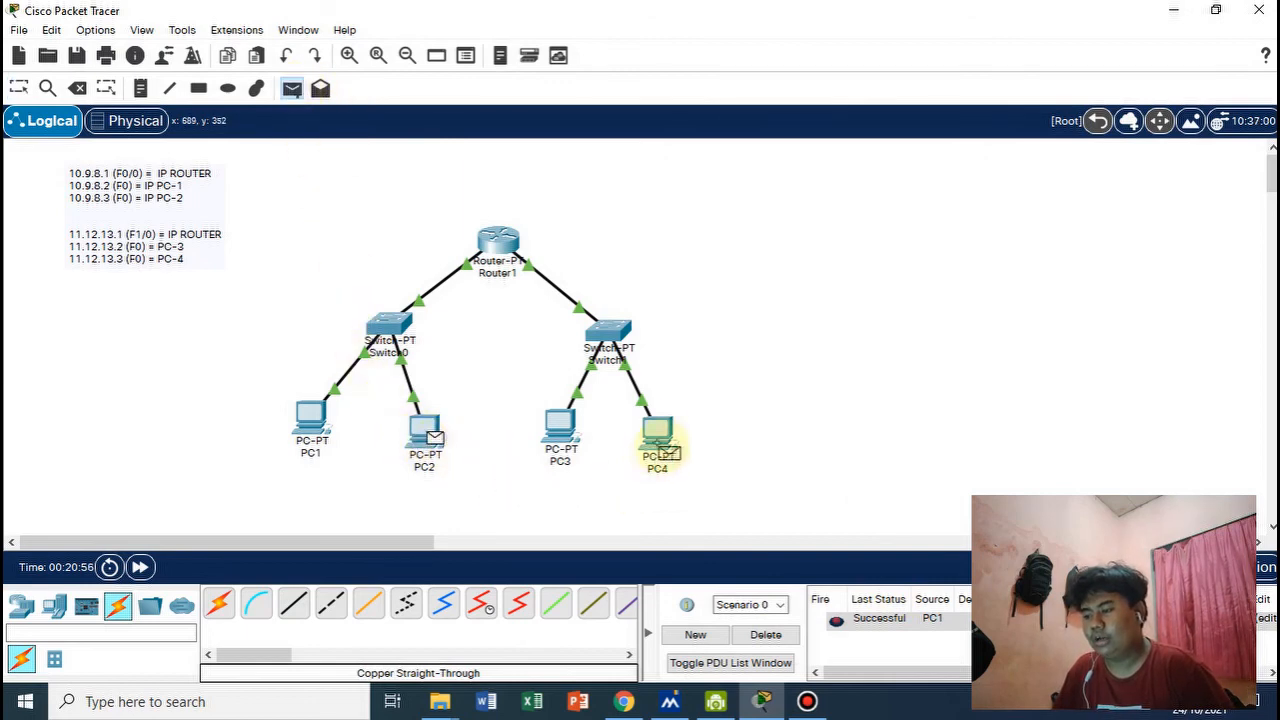
{"action": "left_click", "coordinate": [660, 434]}
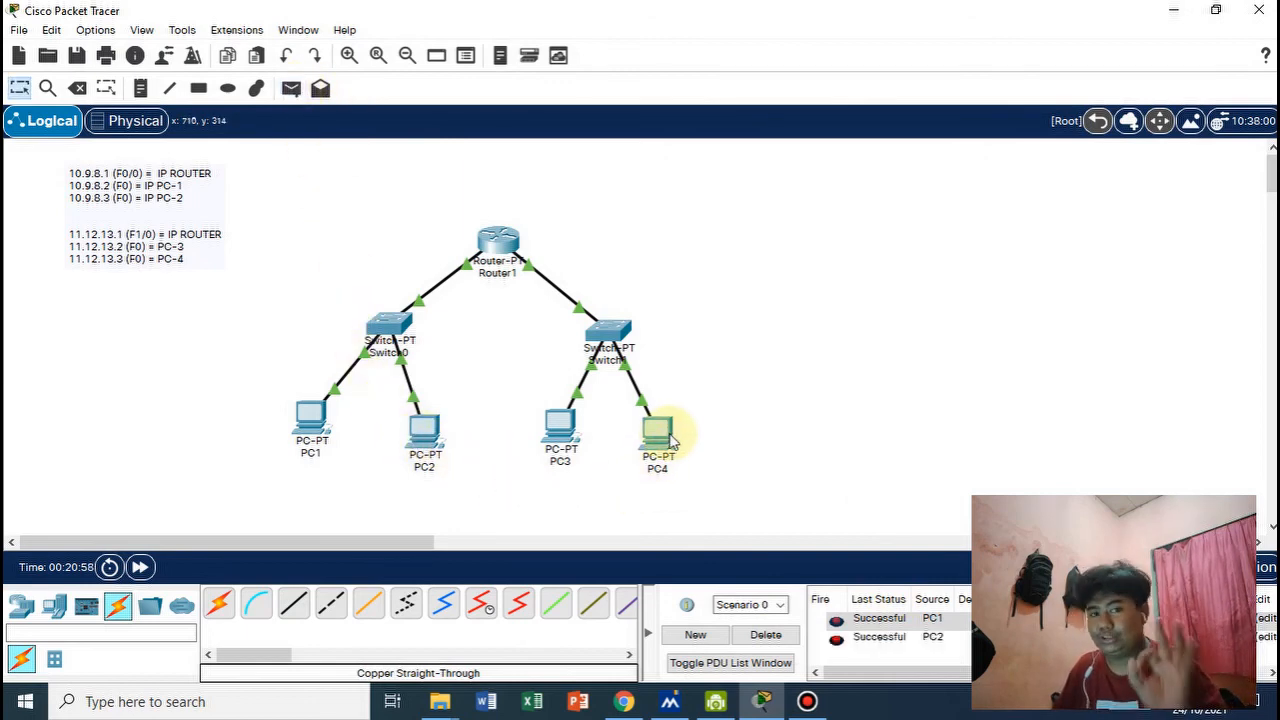